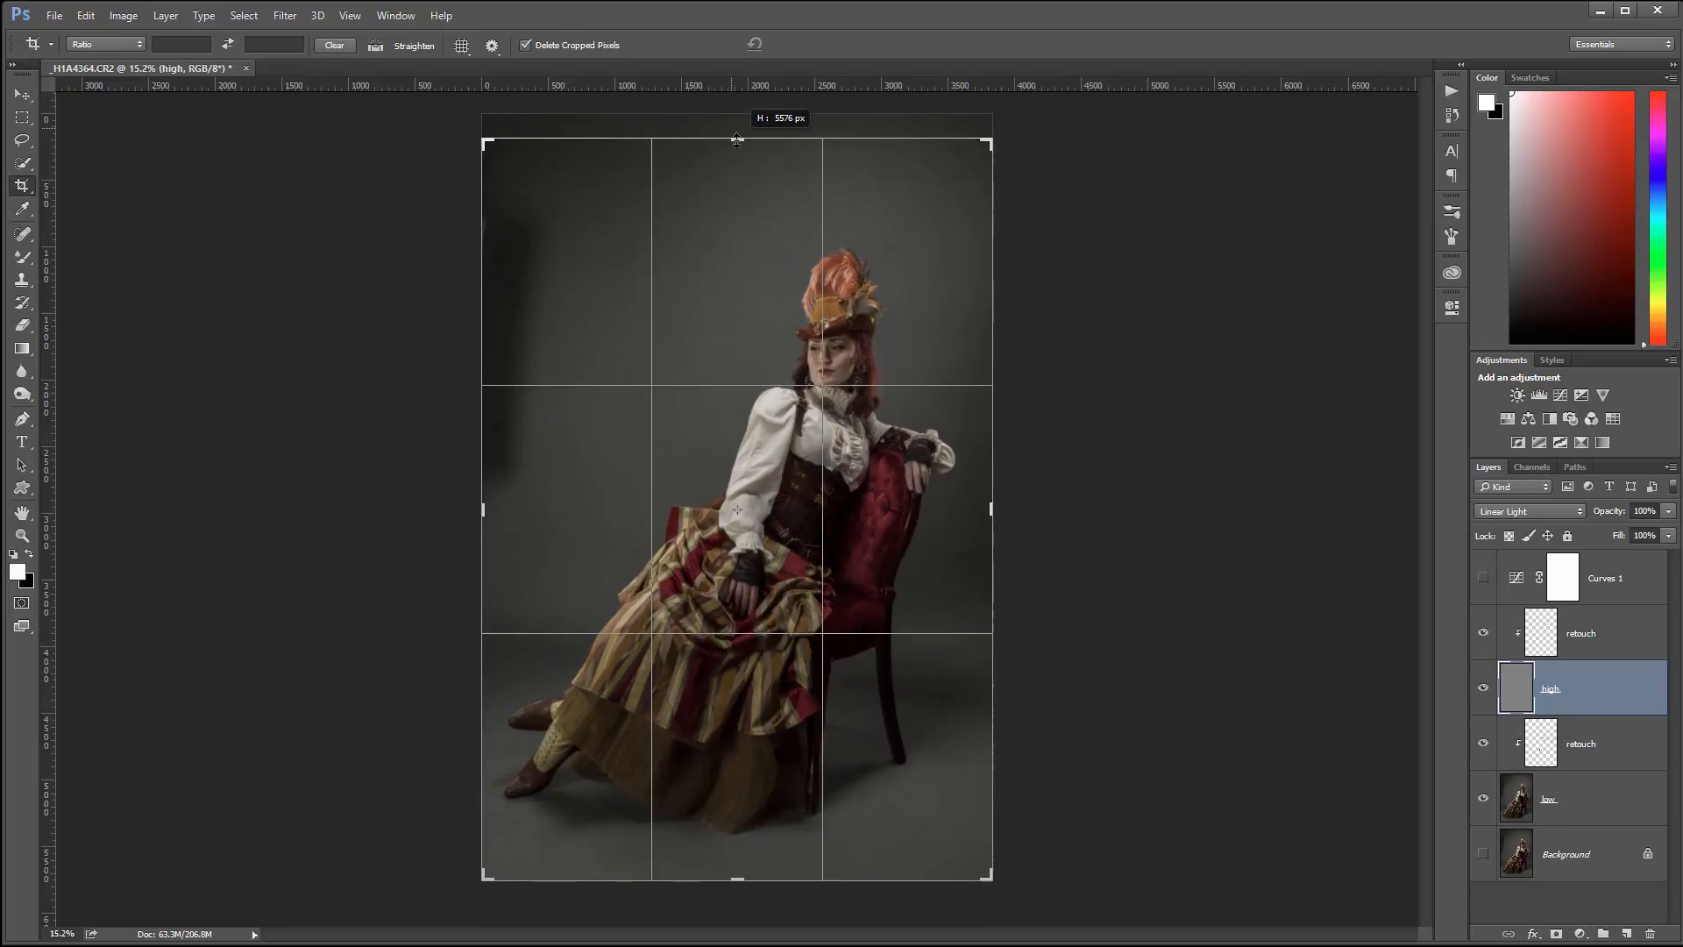
Trim a narrow strip off the right side of the portrait and apply the crop
left_click_drag(995, 513, 984, 510)
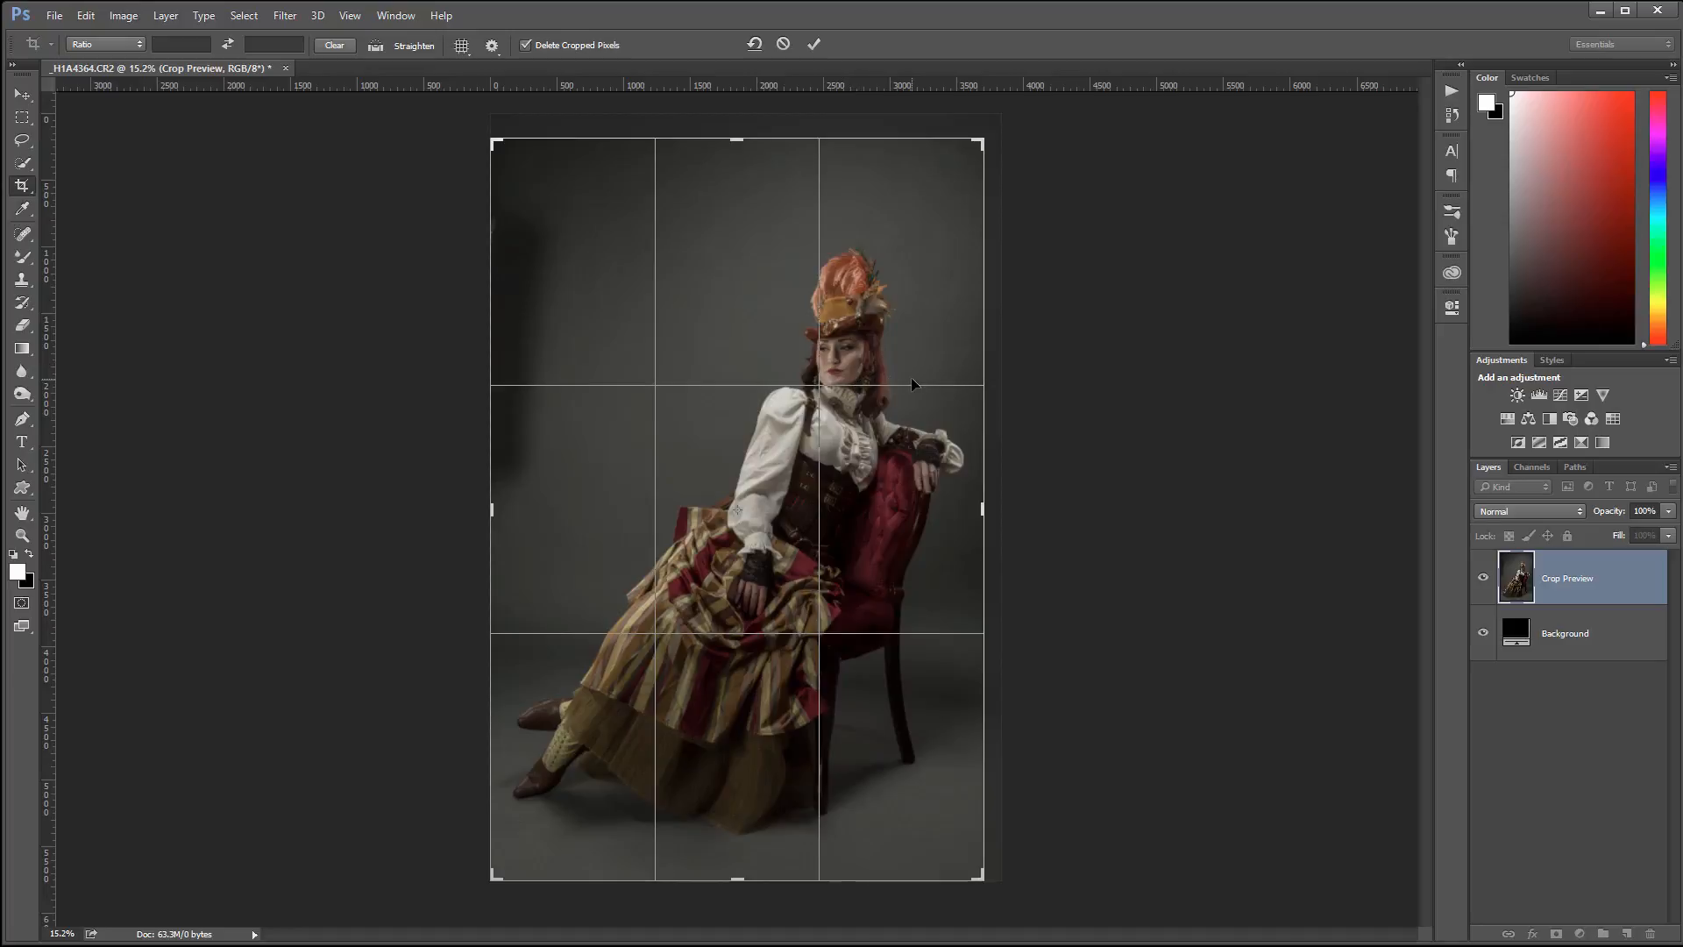
key("Return")
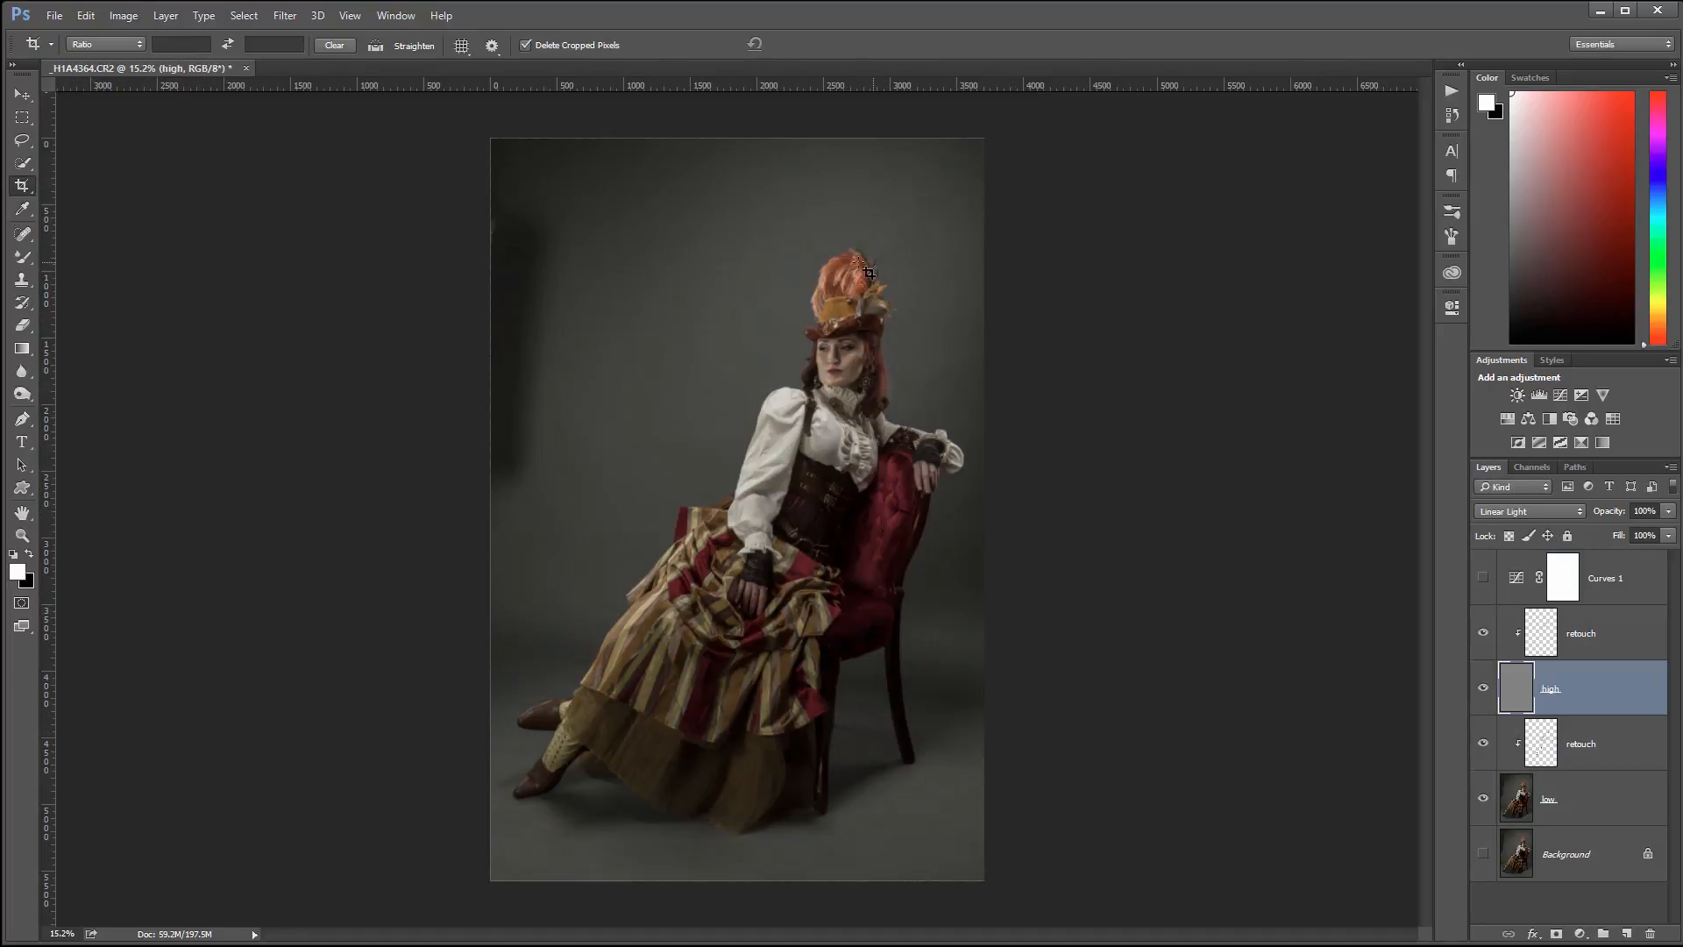
left_click(22, 94)
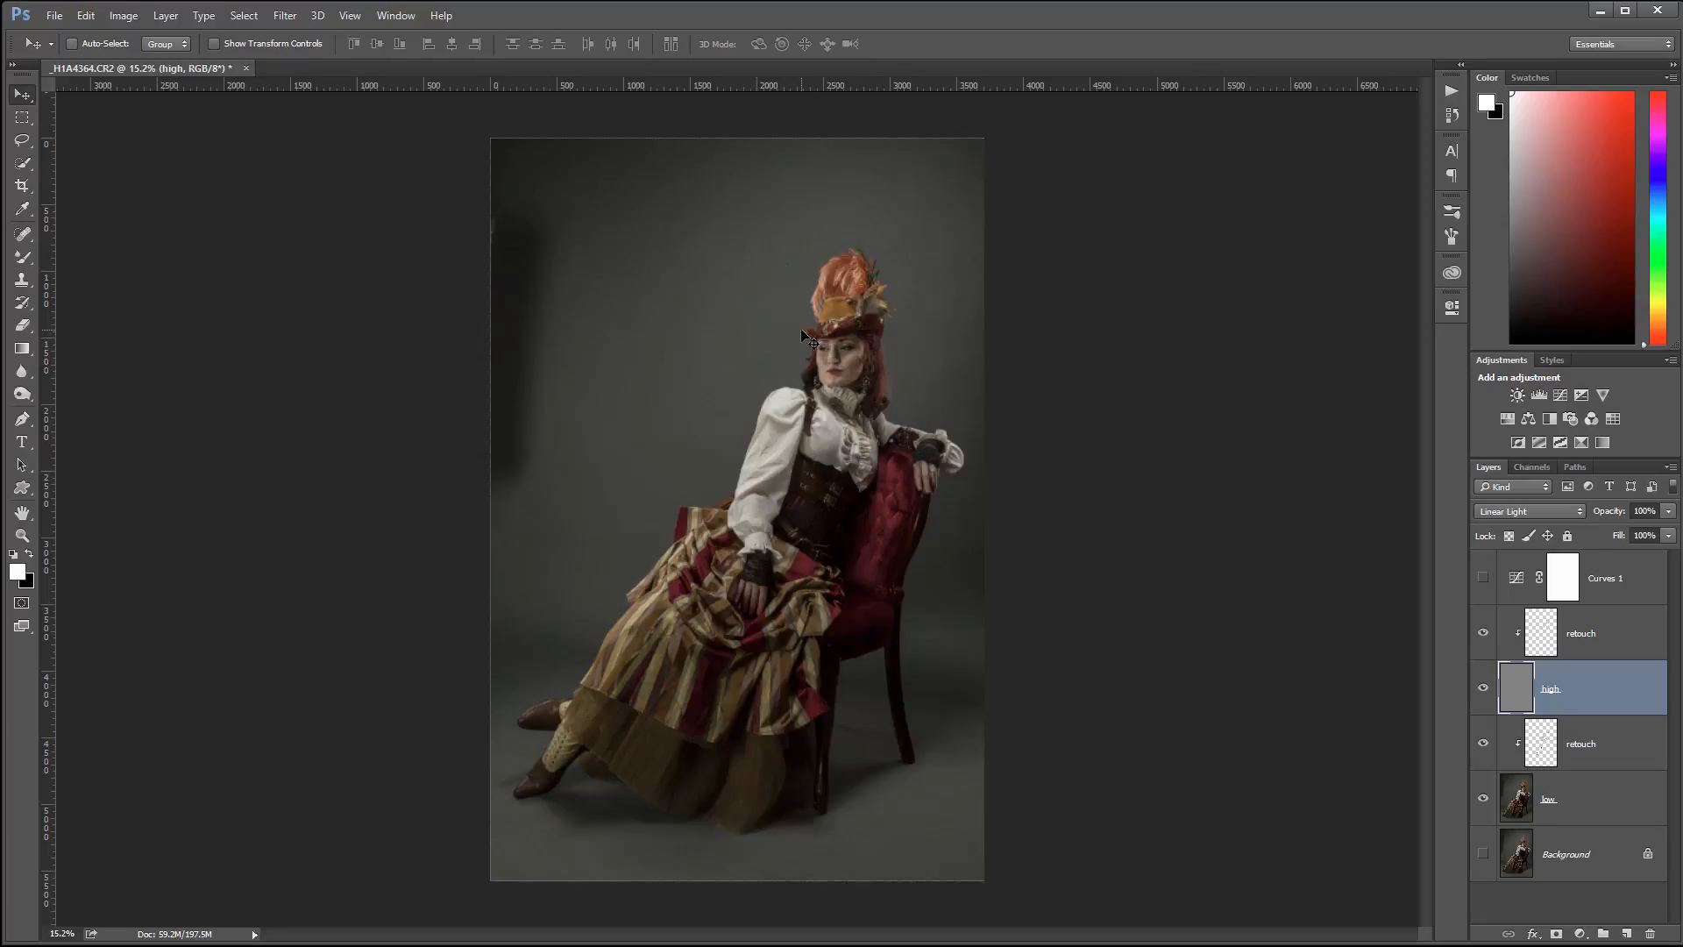
Delete the Curves 1 adjustment layer at the top of the layer stack
scroll(801, 331, "up", 1)
scroll(958, 263, "up", 10)
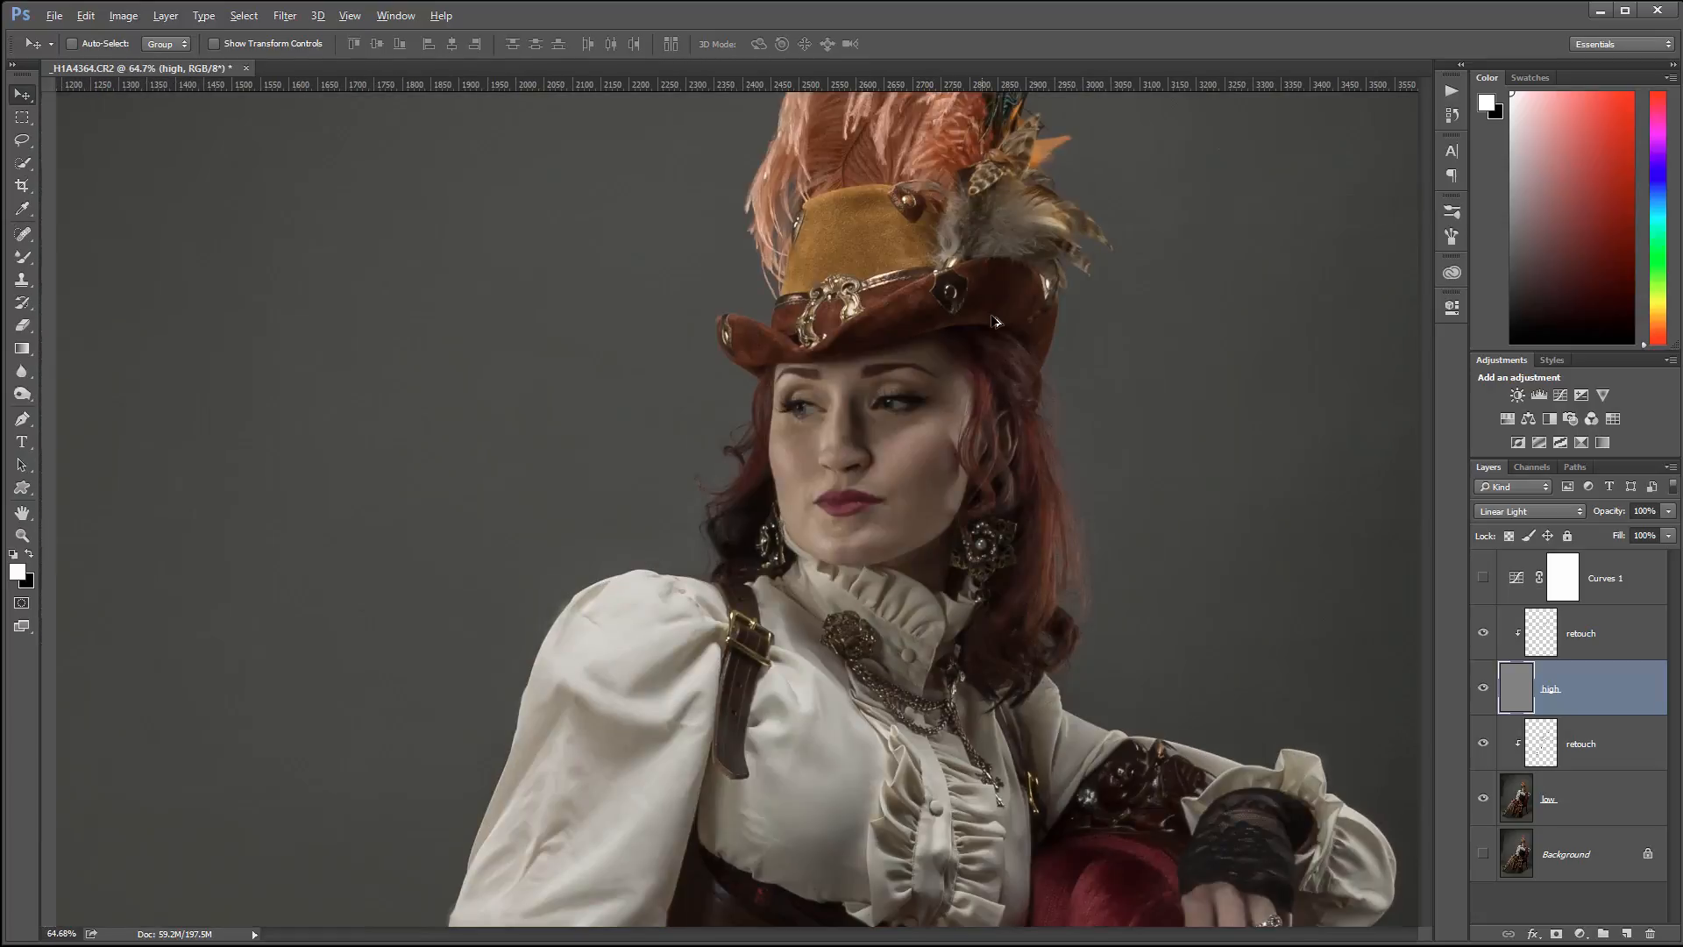
scroll(965, 393, "up", 4)
scroll(808, 528, "up", 3)
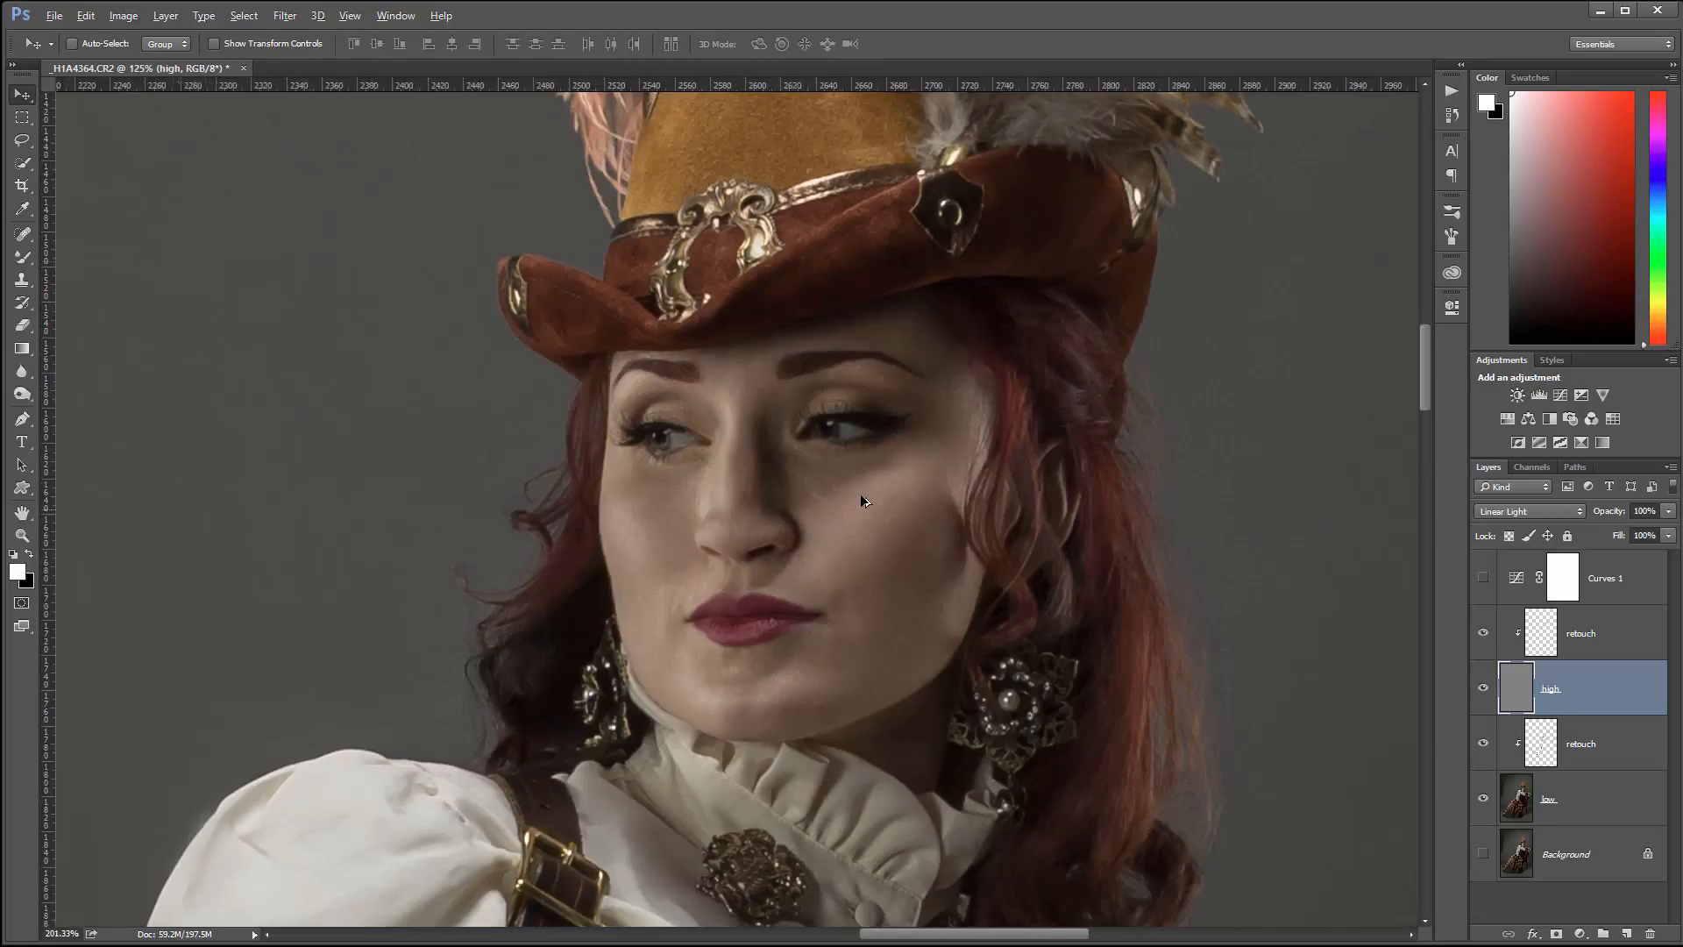
left_click(1634, 589)
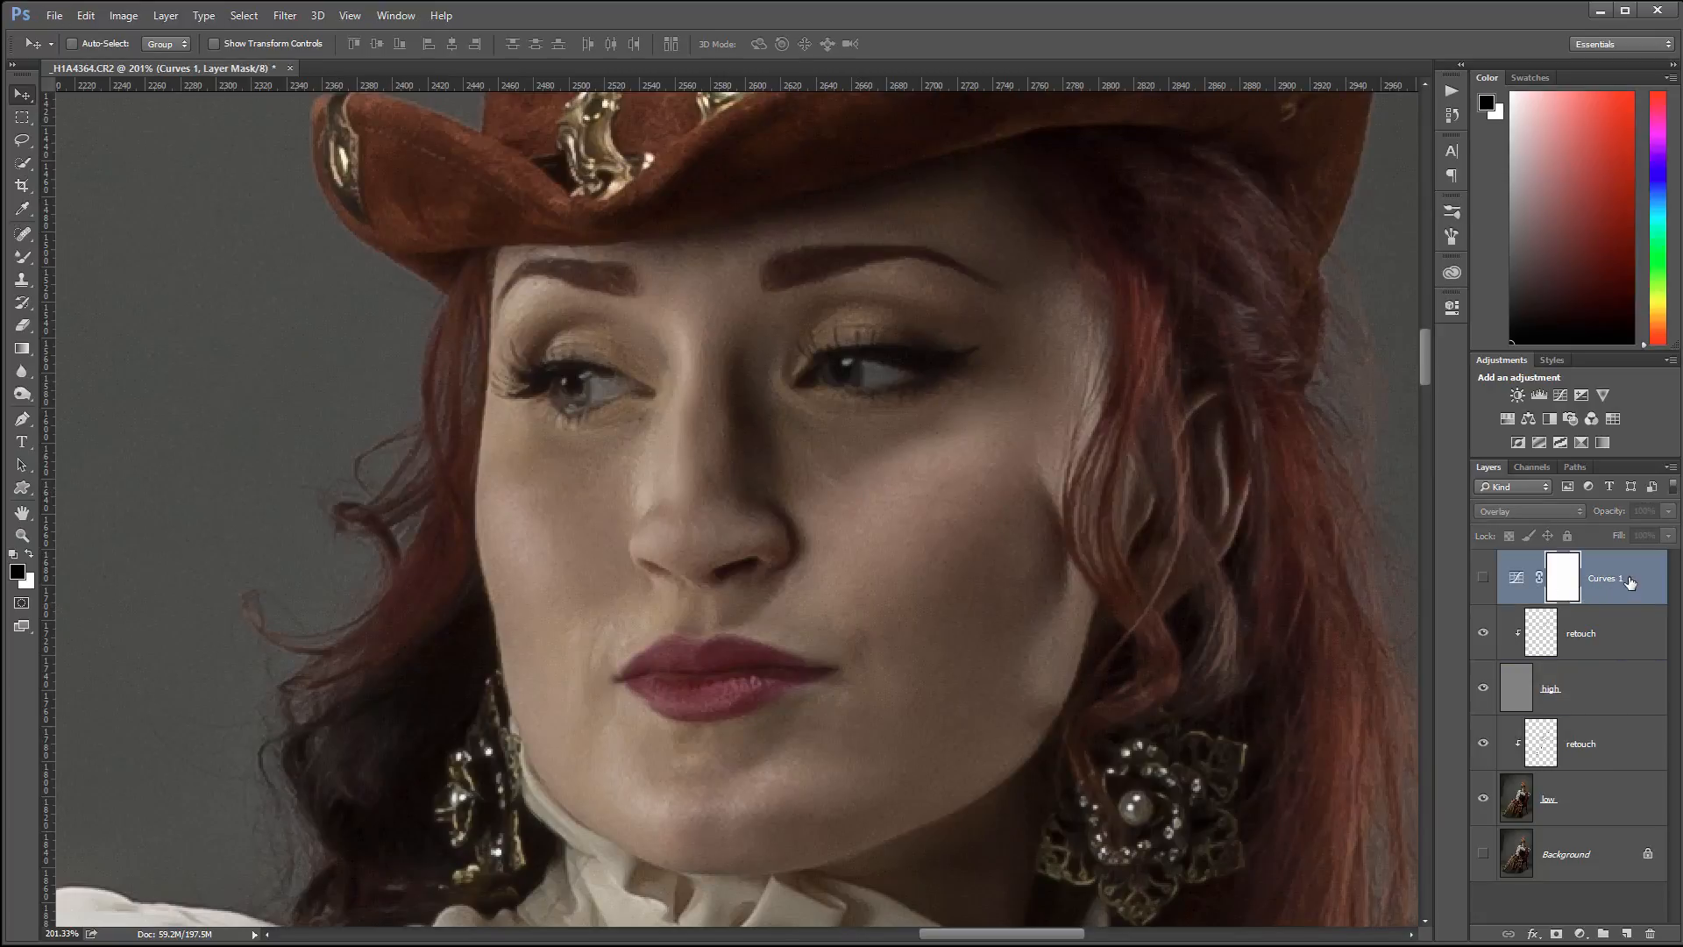
key("Delete")
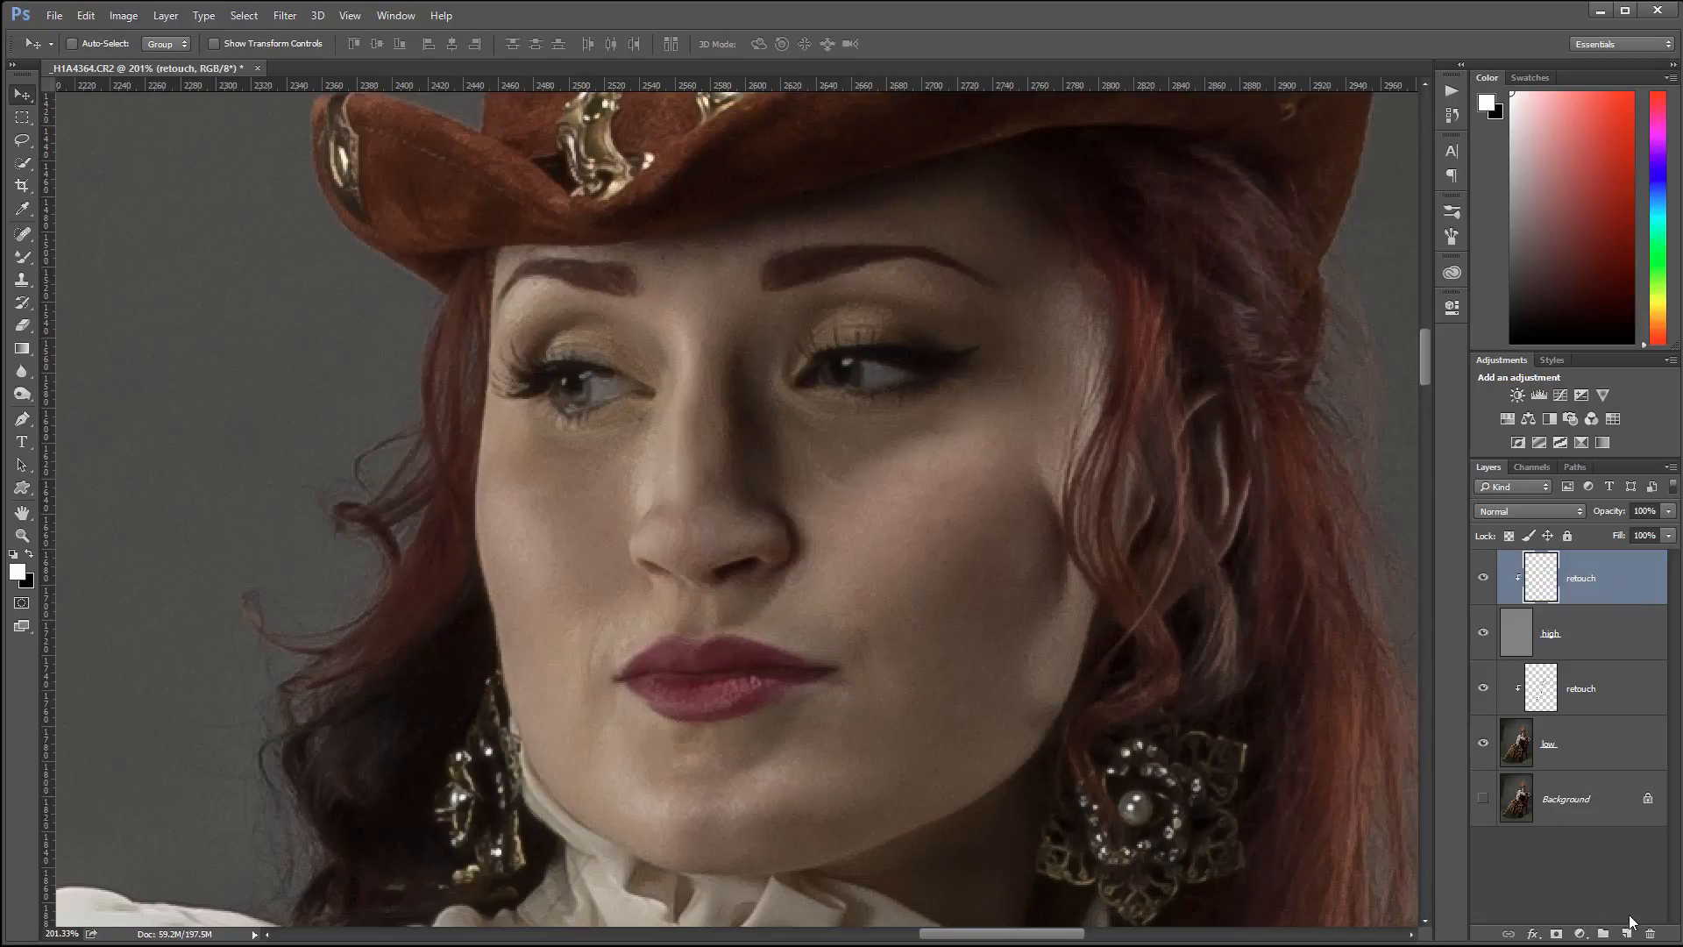
Add a new empty layer above the retouch layers and name it HBrush
left_click(1626, 934)
double_click(1557, 579)
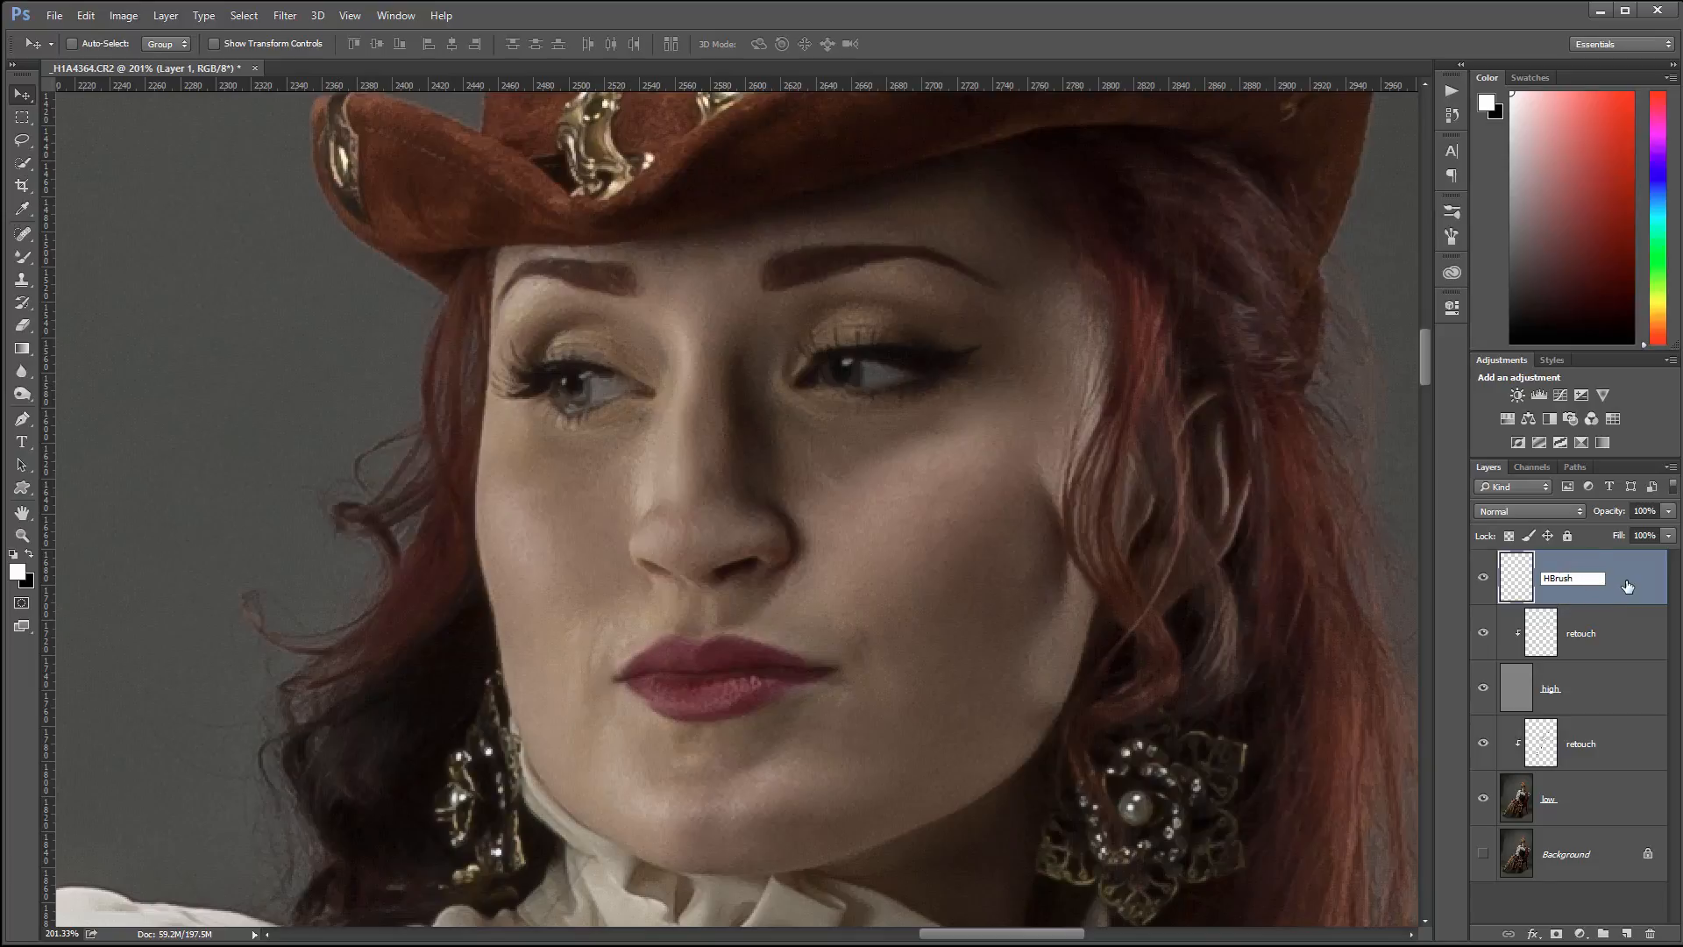
key("Return")
Set up the Spot Healing Brush with a brush size of 9 for retouching the face on the HBrush layer
left_click(32, 238)
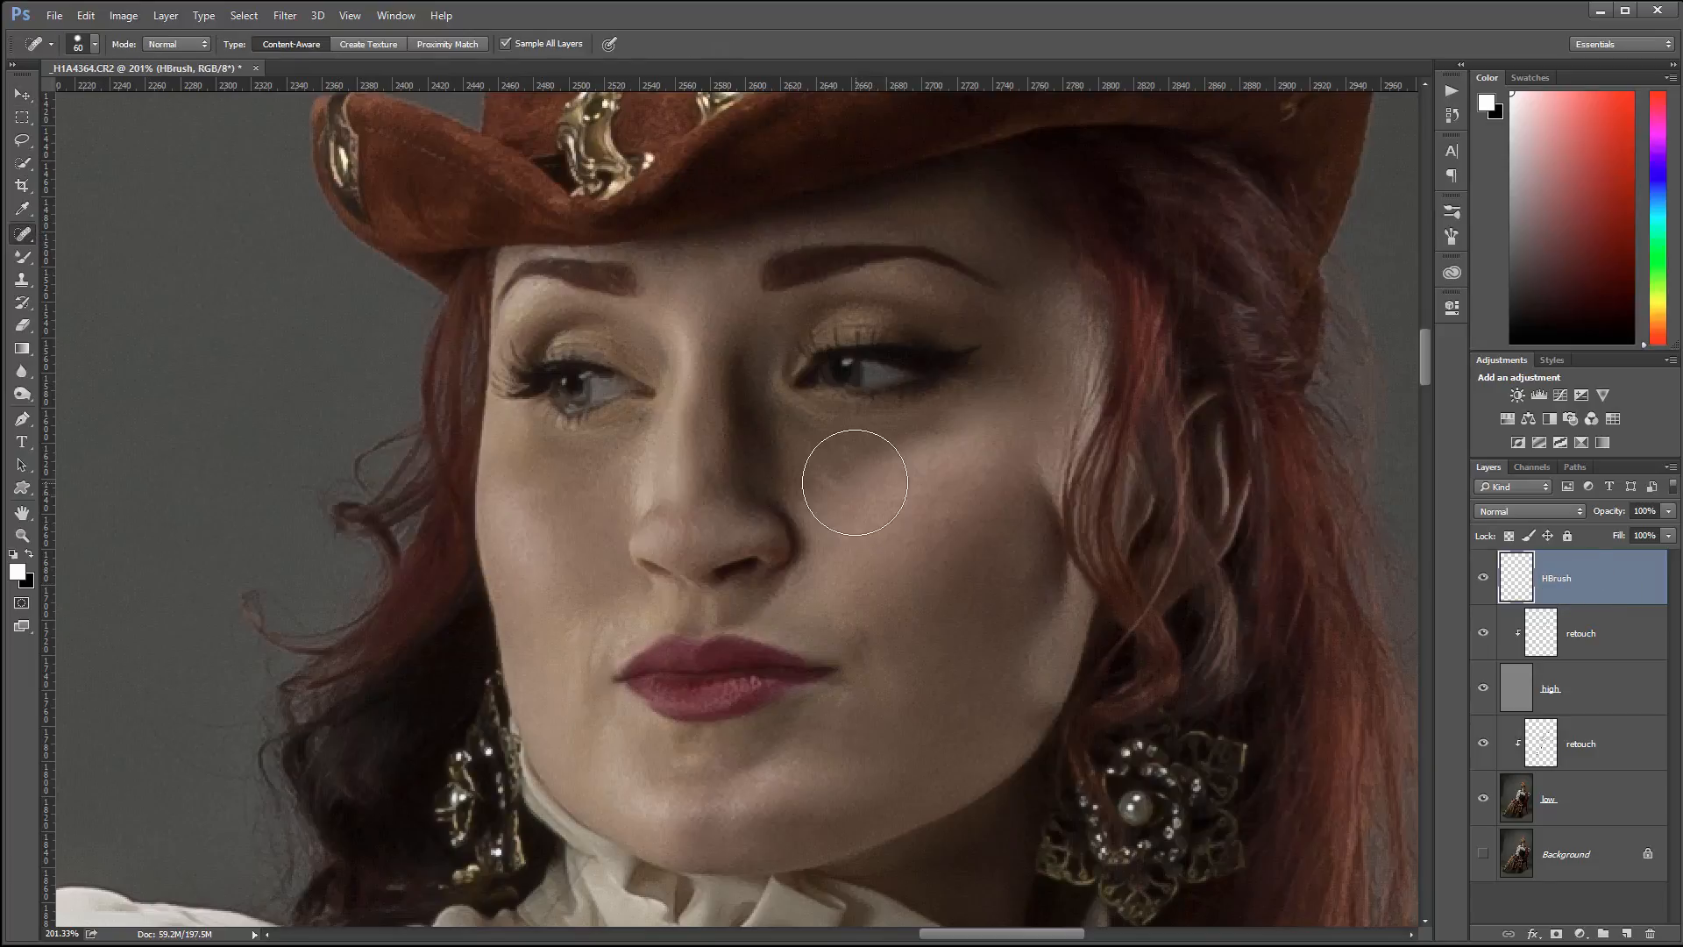
key("bracketleft")
key("bracketleft")
key("bracketleft")
key("bracketleft")
key("bracketleft")
key("bracketleft")
scroll(630, 645, "up", 3)
left_click(602, 613, "alt")
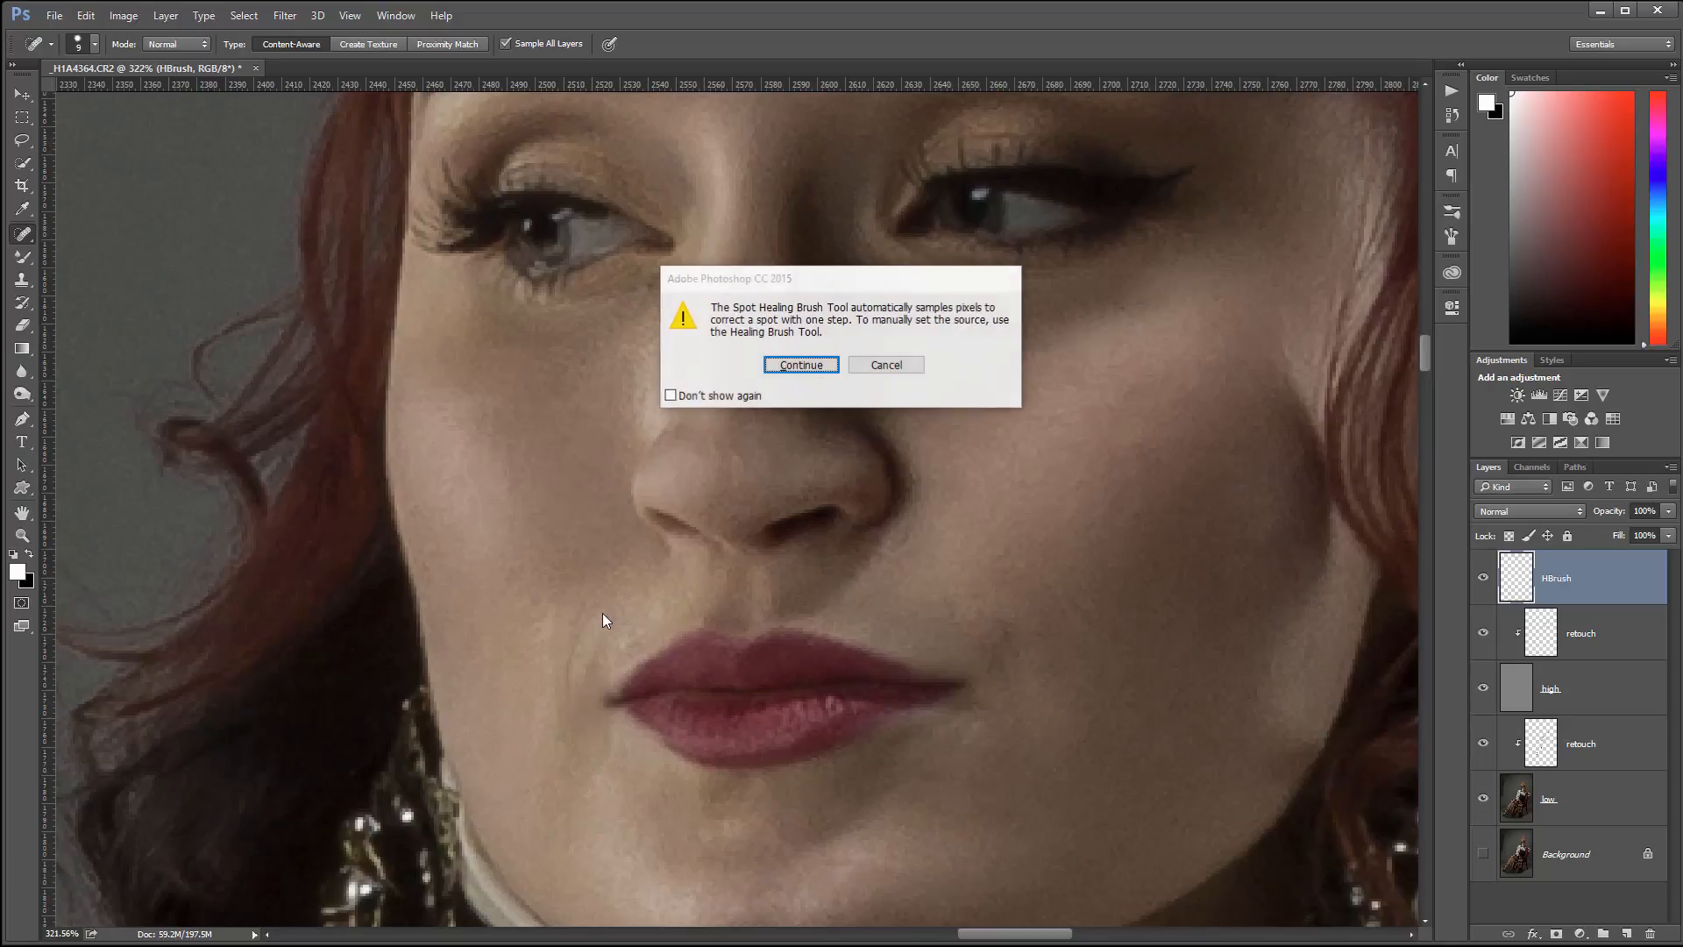
left_click(887, 364)
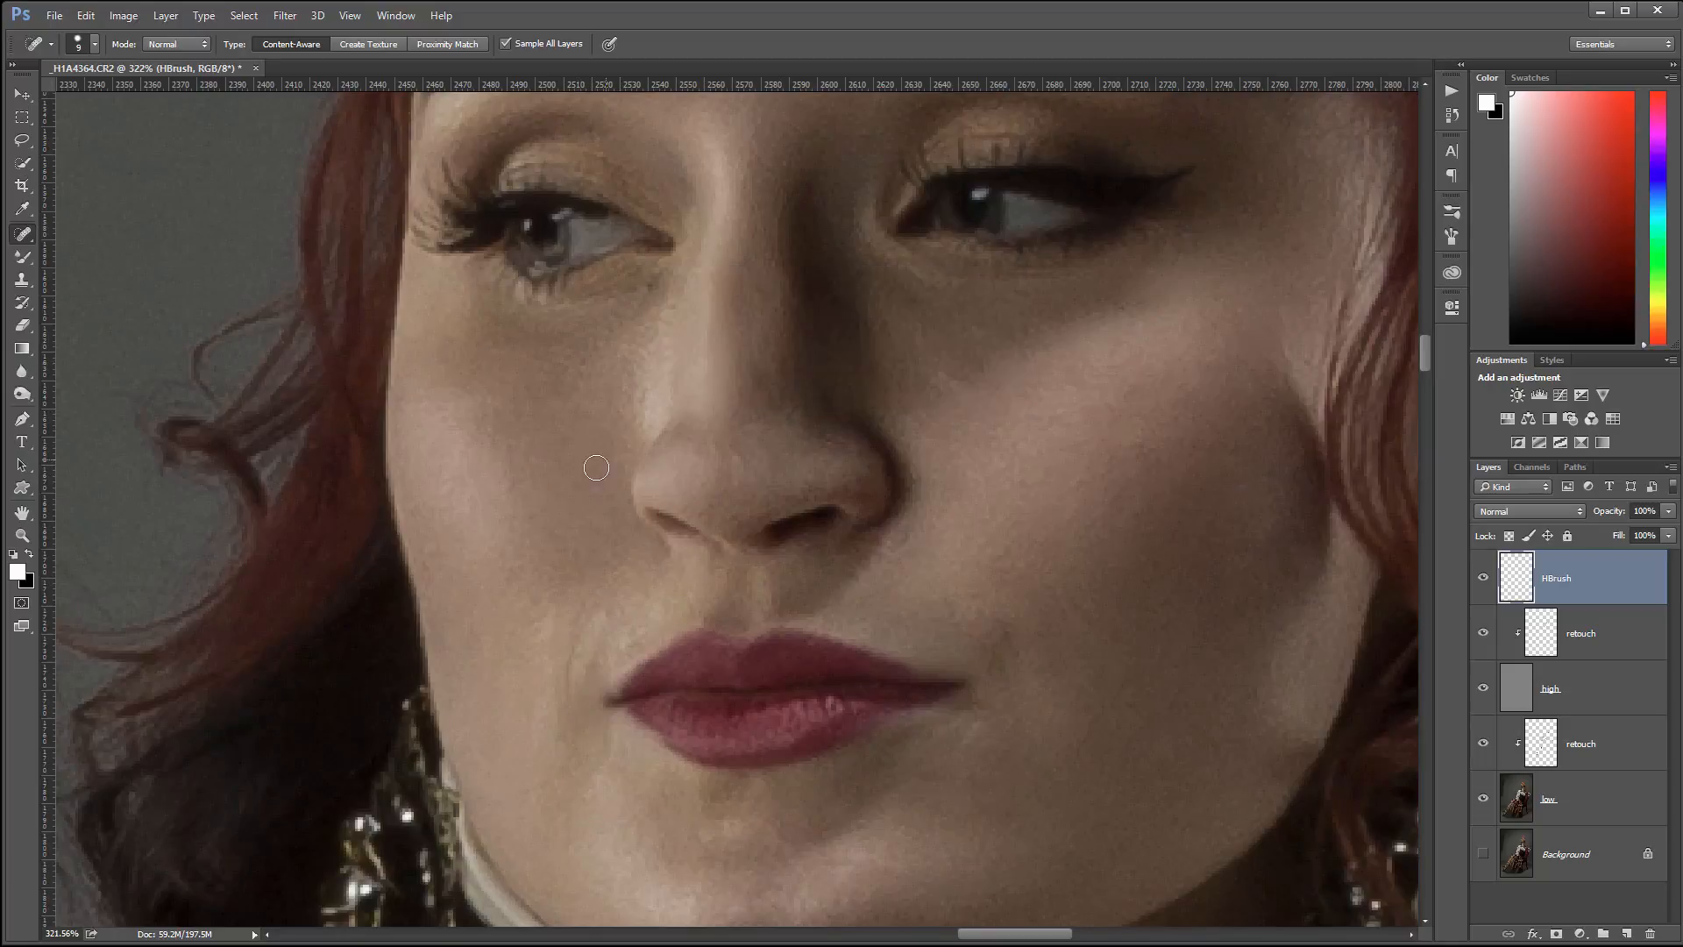
Heal the small crease beside the mouth and the blemish on the shaded cheek
mouse_move(599, 604)
left_mouse_down()
mouse_move(636, 617)
mouse_move(626, 647)
left_mouse_up()
left_click_drag(1078, 401, 1046, 412)
left_click_drag(937, 864, 1022, 642)
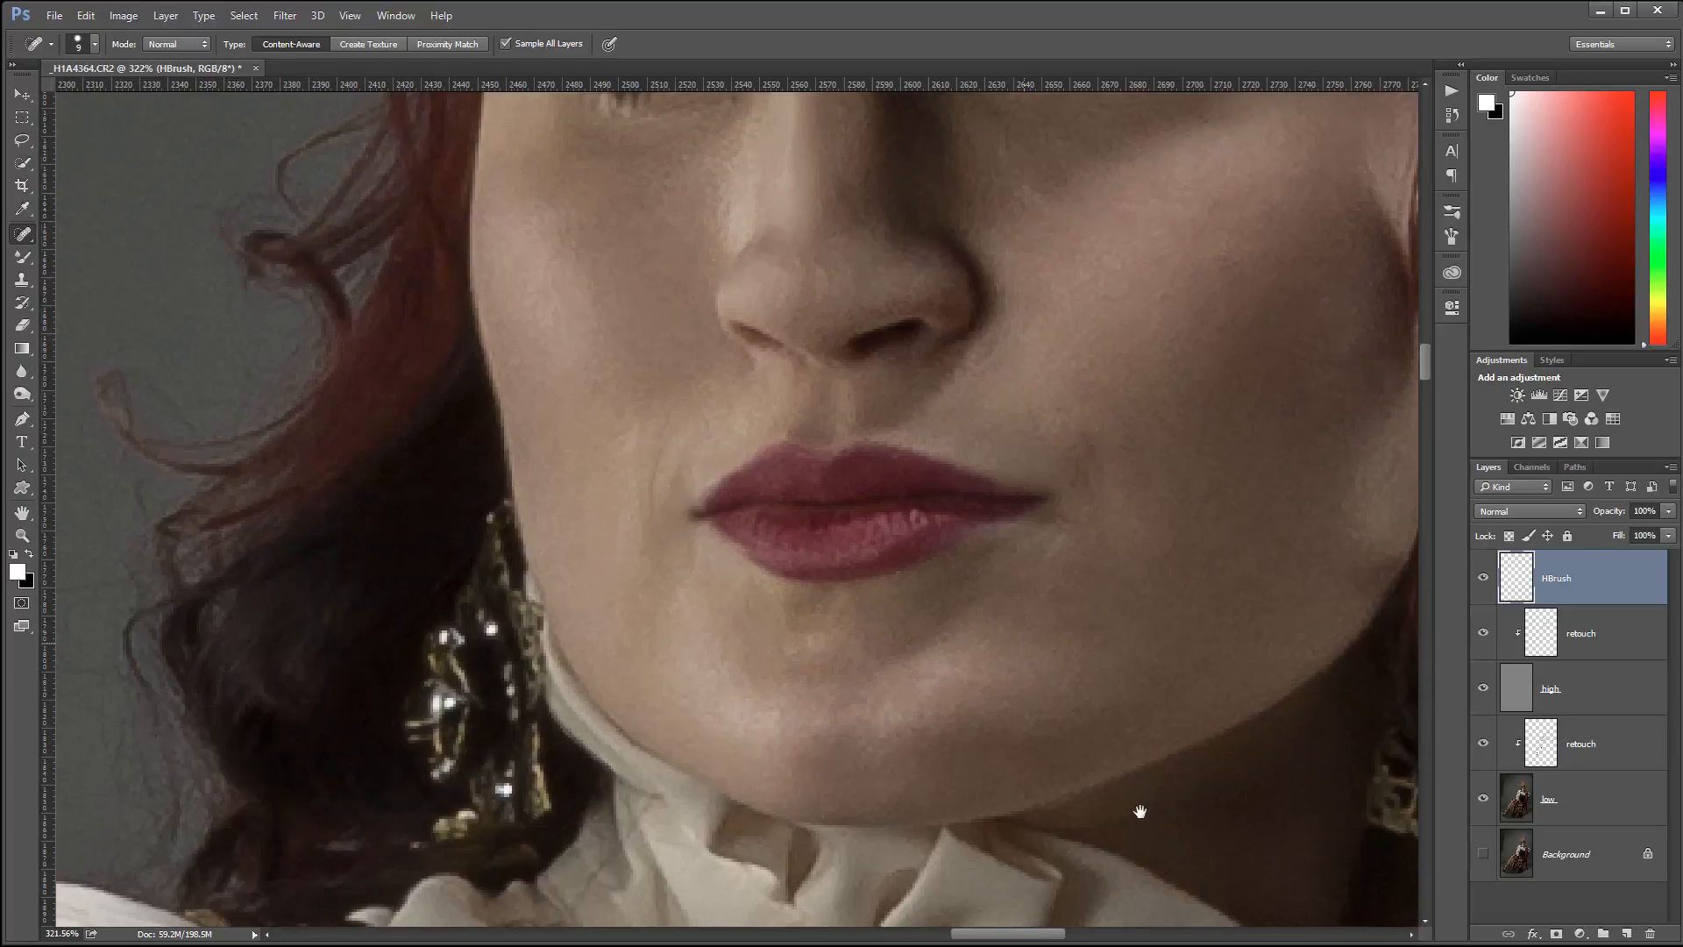
Heal a small flaw in the blouse fabric beside the dark carved chair frame
left_click_drag(888, 137, 903, 811)
left_click_drag(860, 563, 821, 482)
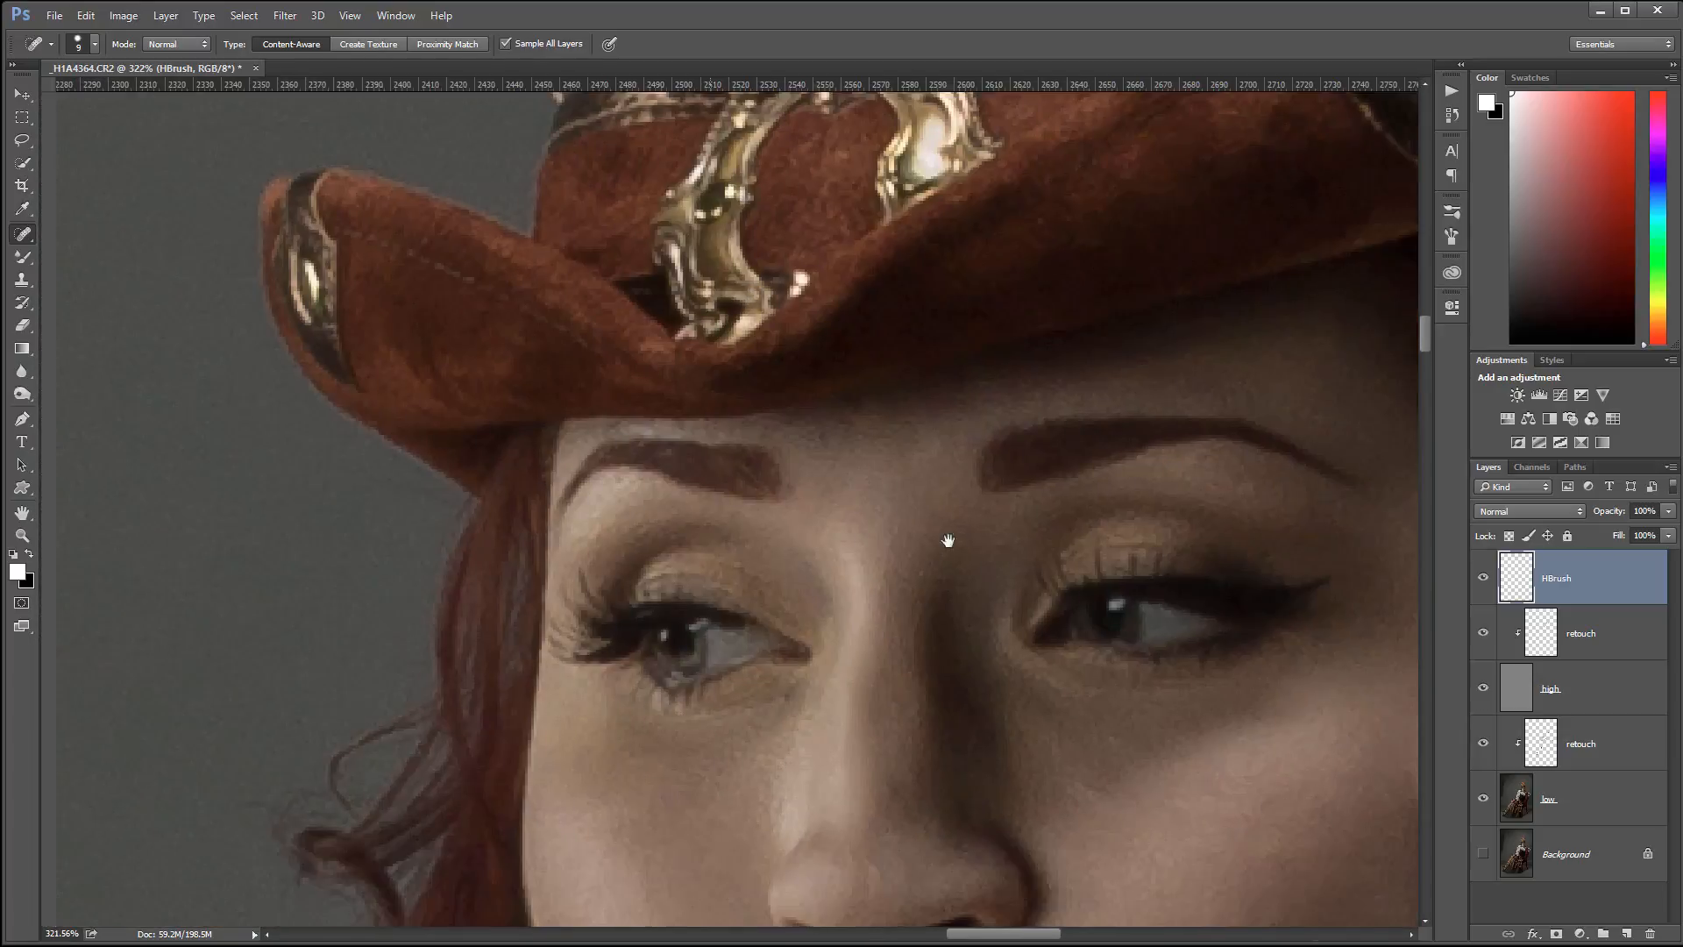
left_click_drag(1201, 877, 955, 149)
left_click_drag(929, 877, 745, 106)
left_click_drag(1103, 710, 113, 508)
left_click_drag(1105, 684, 1043, 336)
left_click_drag(985, 408, 797, 721)
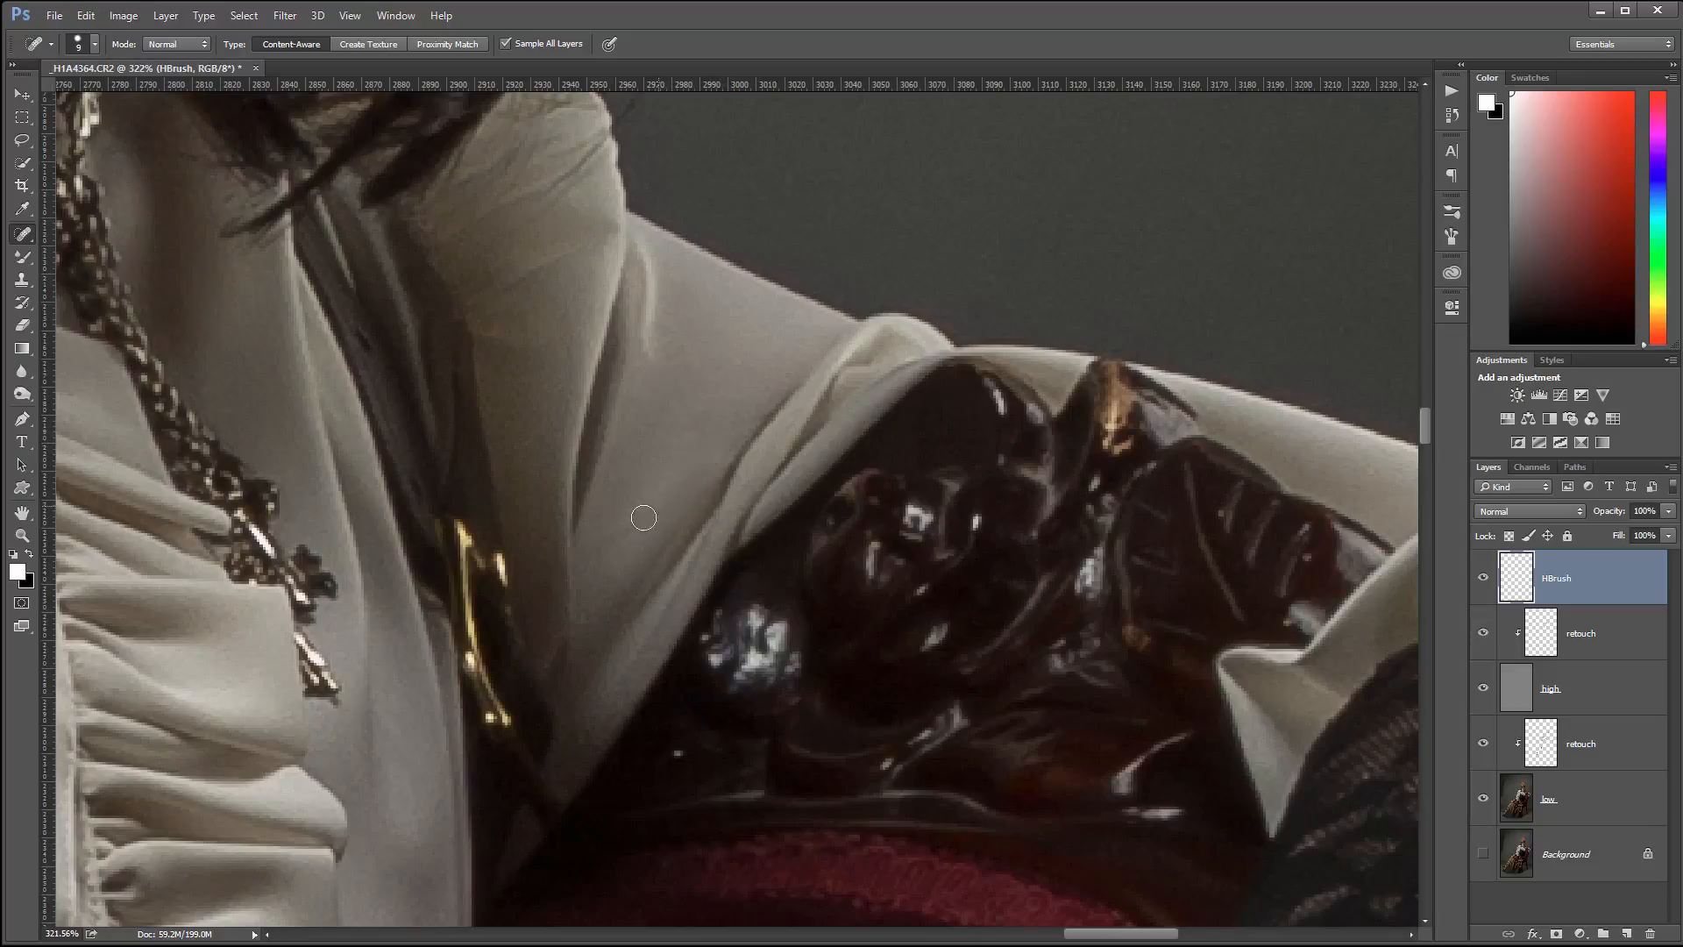
left_click_drag(646, 514, 605, 553)
Heal the fine creases on the puffed white cuff beside the lace-gloved hand with the jewelled ring
left_click_drag(1166, 690, 658, 432)
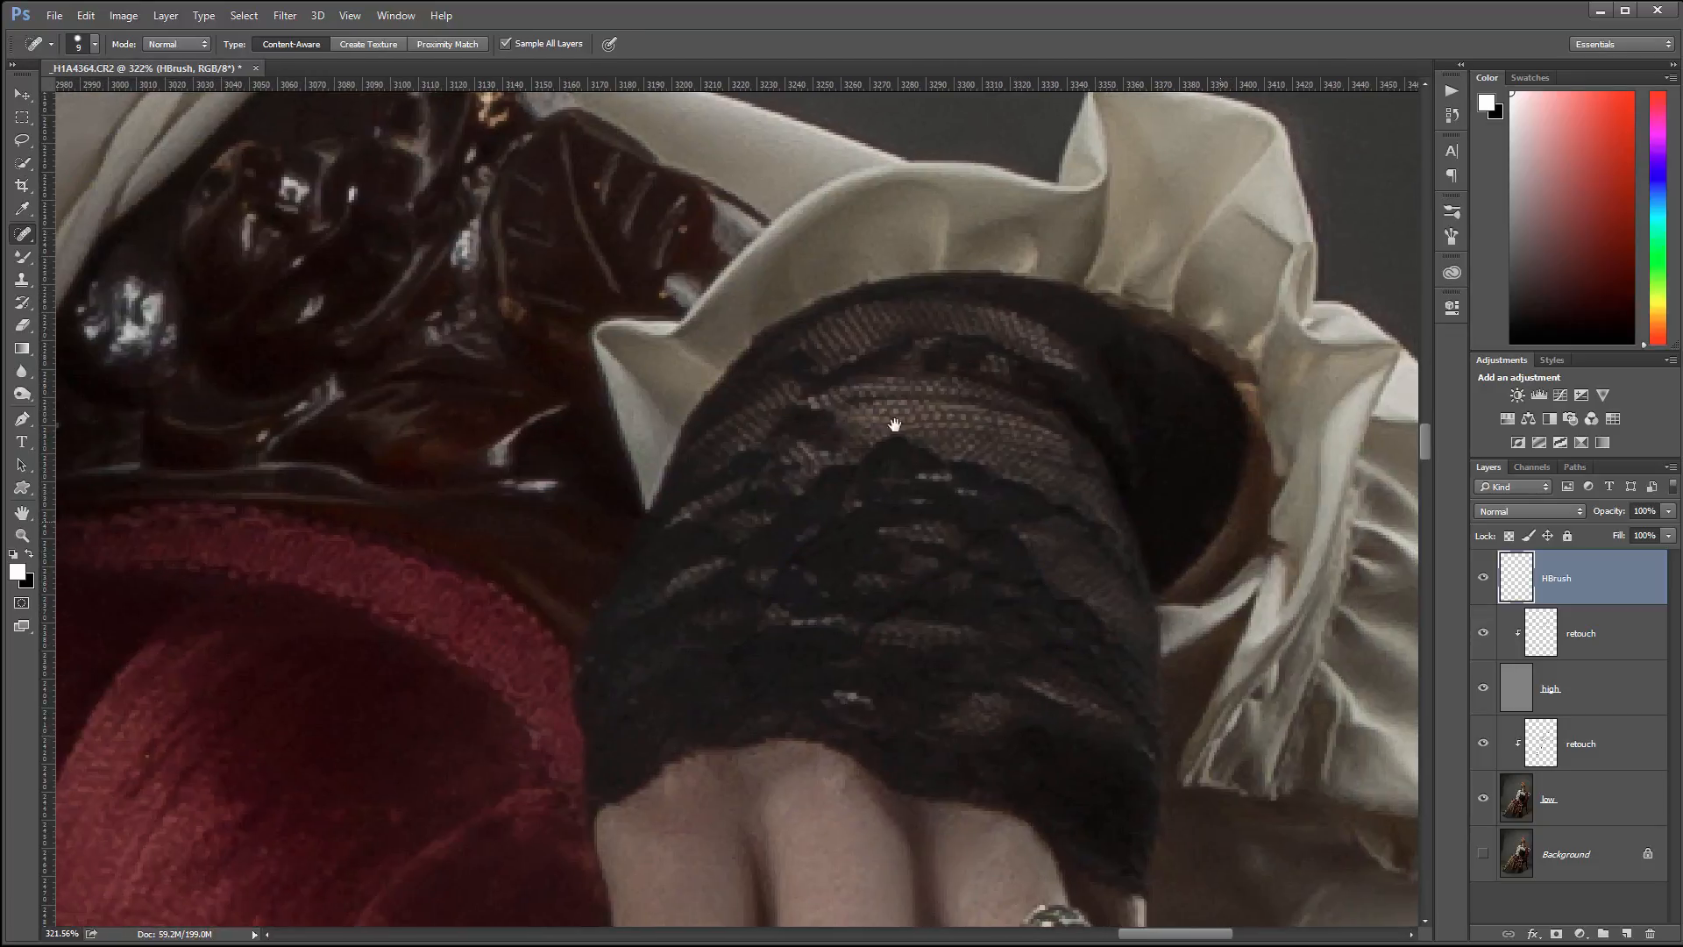
left_click_drag(1218, 524, 872, 255)
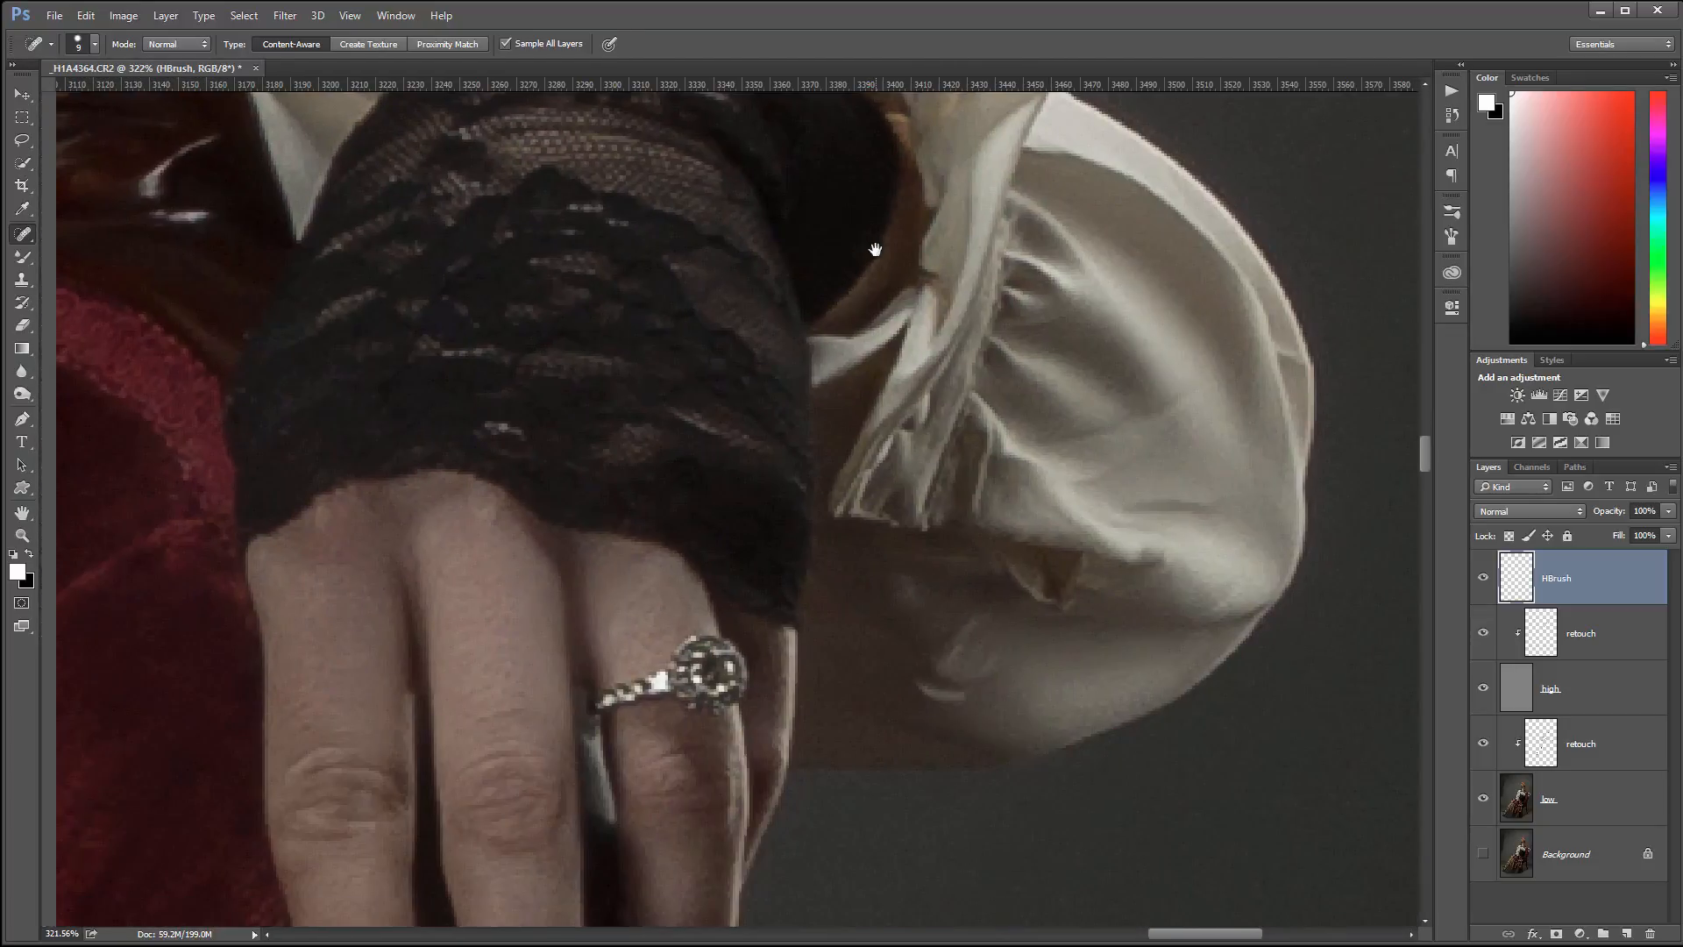
left_click_drag(1177, 412, 1111, 463)
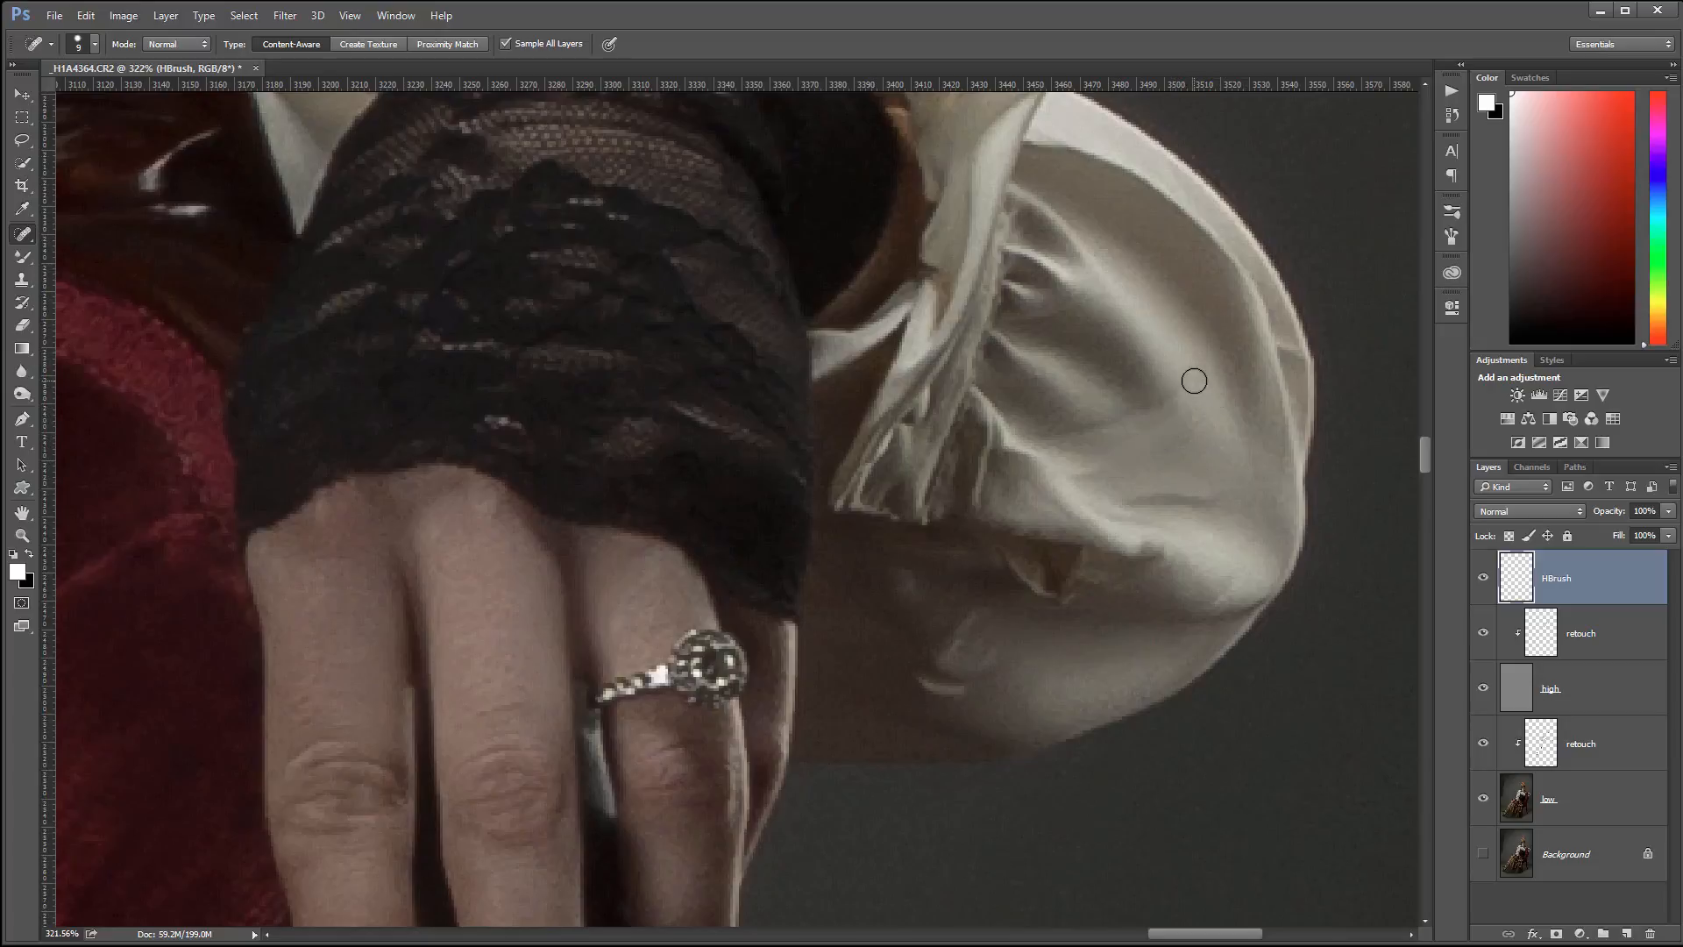
mouse_move(1195, 380)
left_mouse_down()
mouse_move(1134, 410)
mouse_move(1155, 432)
mouse_move(1076, 450)
mouse_move(1126, 496)
left_mouse_up()
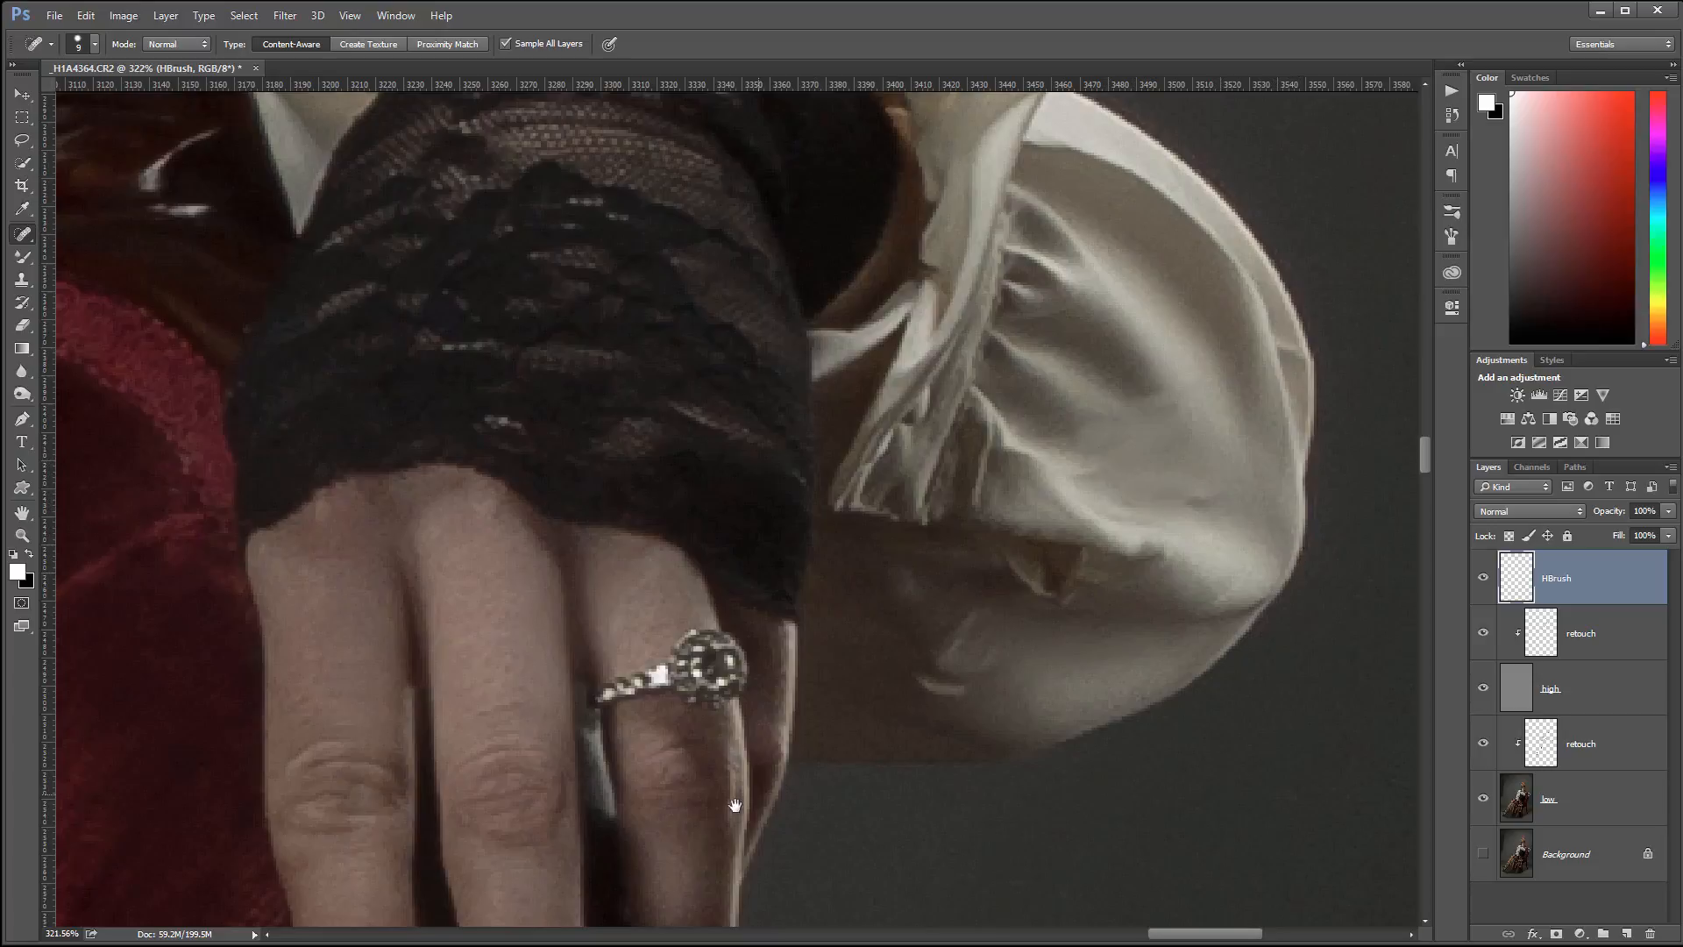
Heal the spot and the fold line on the lower part of the large white sleeve beside the corset
left_click_drag(735, 805, 1198, 462)
left_click_drag(613, 833, 1359, 543)
left_click_drag(158, 289, 1491, 570)
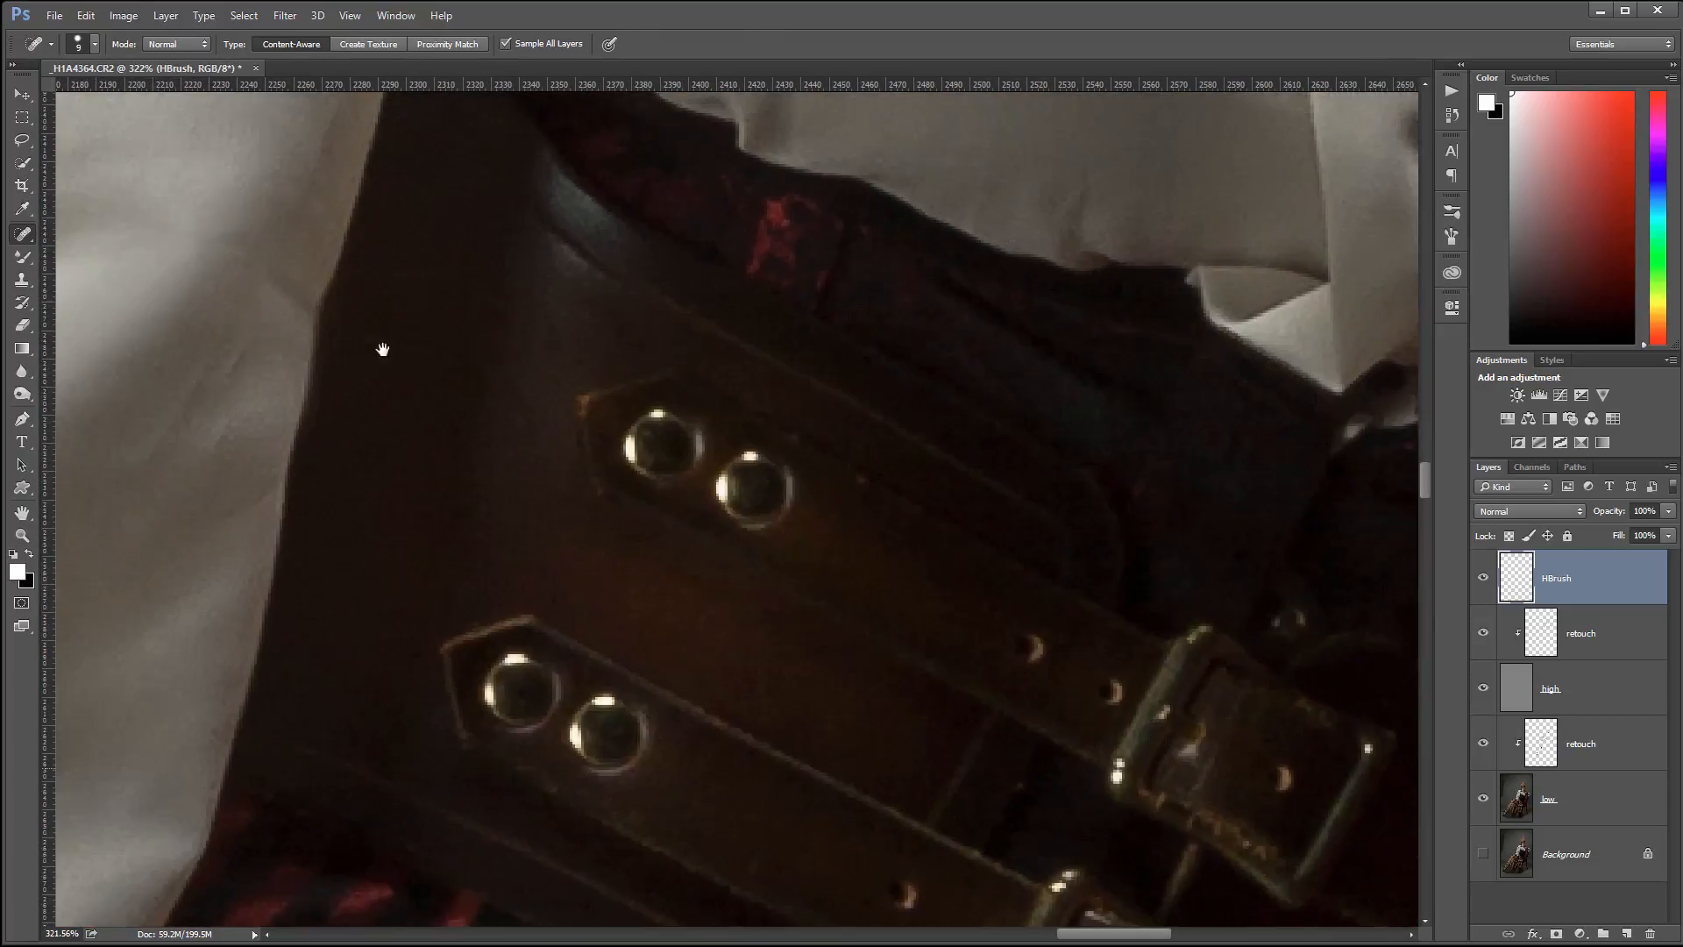
left_click_drag(487, 443, 706, 492)
mouse_move(413, 352)
left_mouse_down()
mouse_move(704, 491)
mouse_move(740, 560)
mouse_move(673, 598)
mouse_move(793, 263)
left_mouse_up()
mouse_move(766, 439)
left_mouse_down()
mouse_move(837, 264)
mouse_move(932, 169)
left_mouse_up()
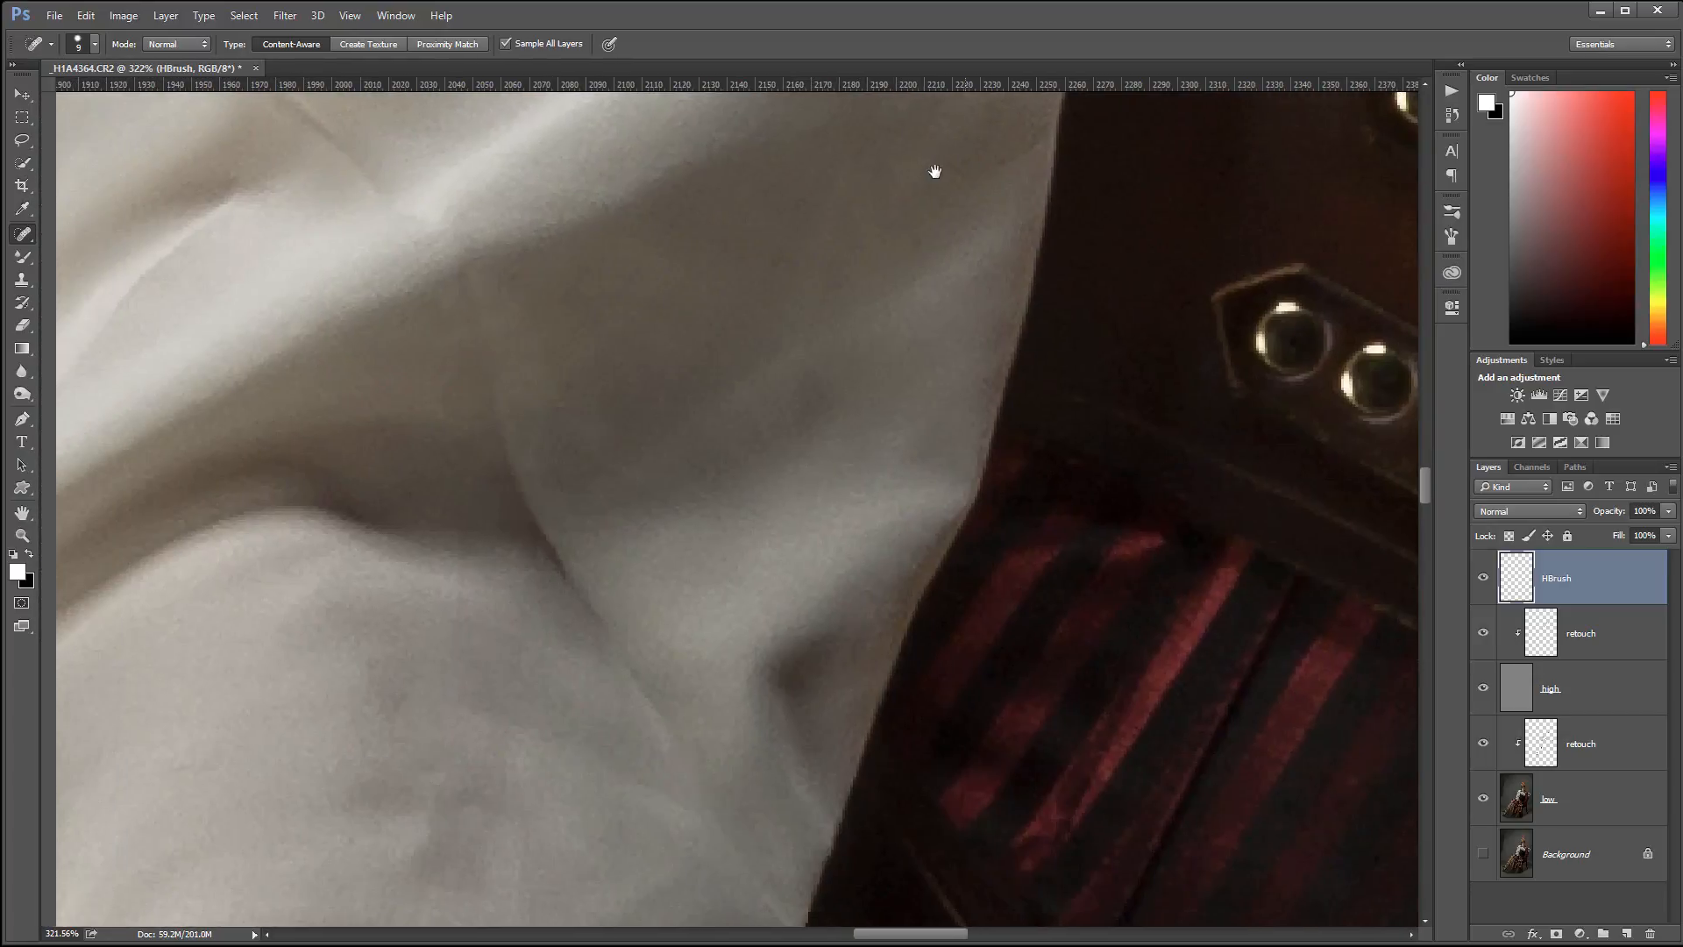
left_click_drag(531, 506, 556, 521)
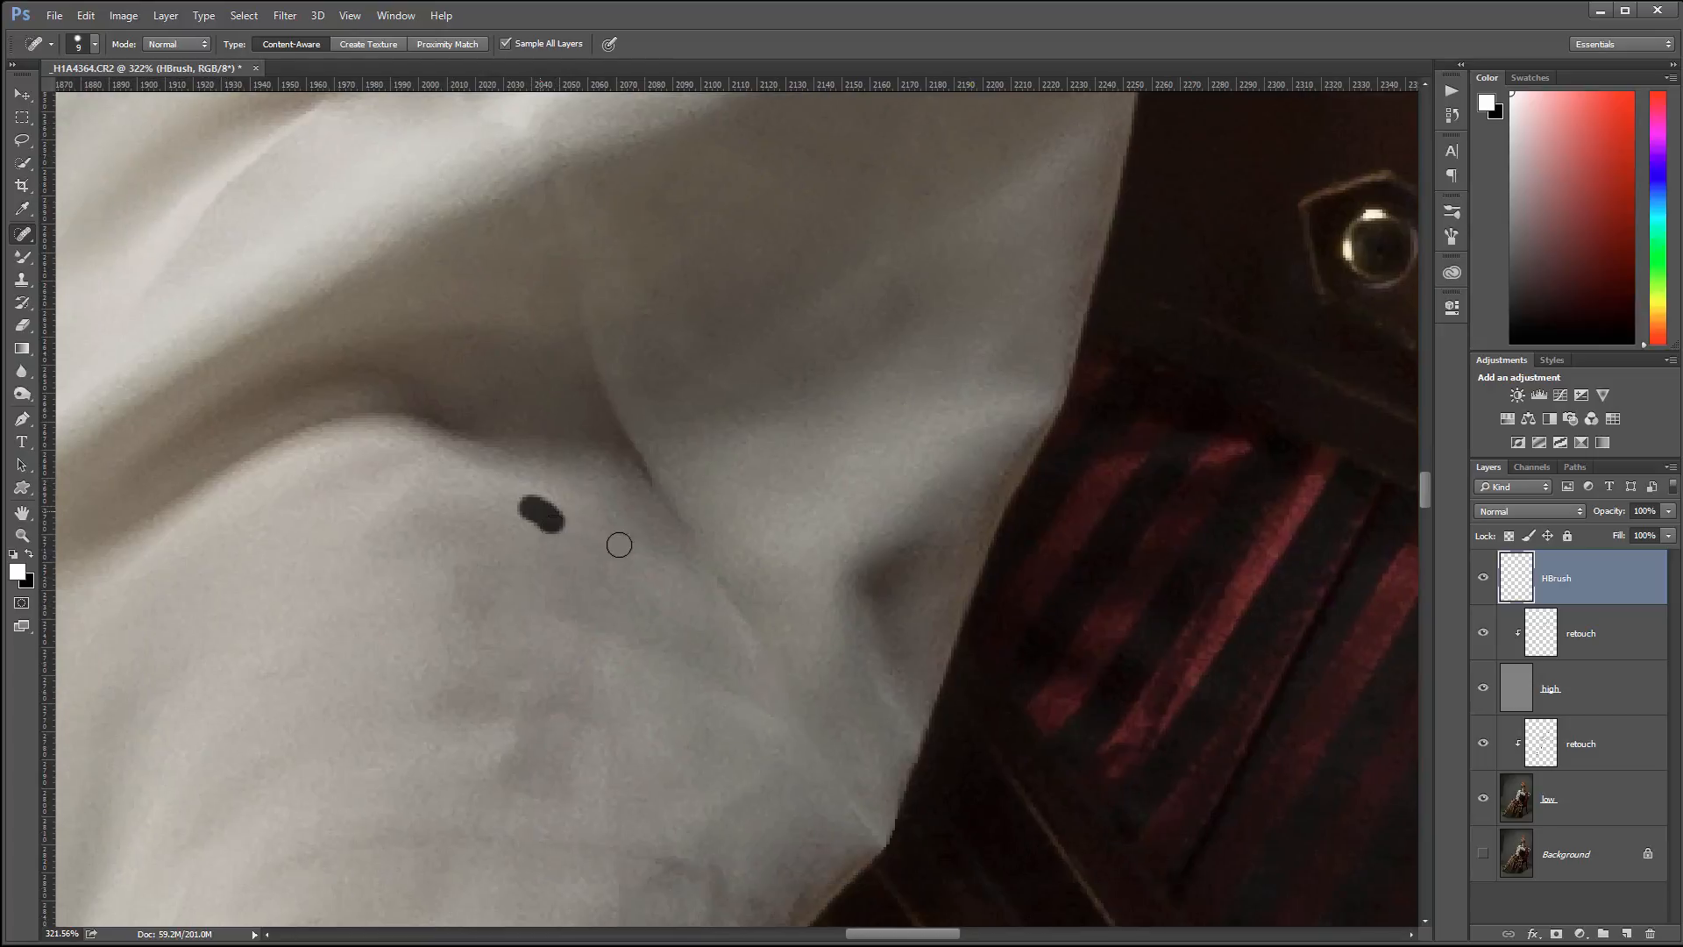
left_click_drag(304, 258, 757, 464)
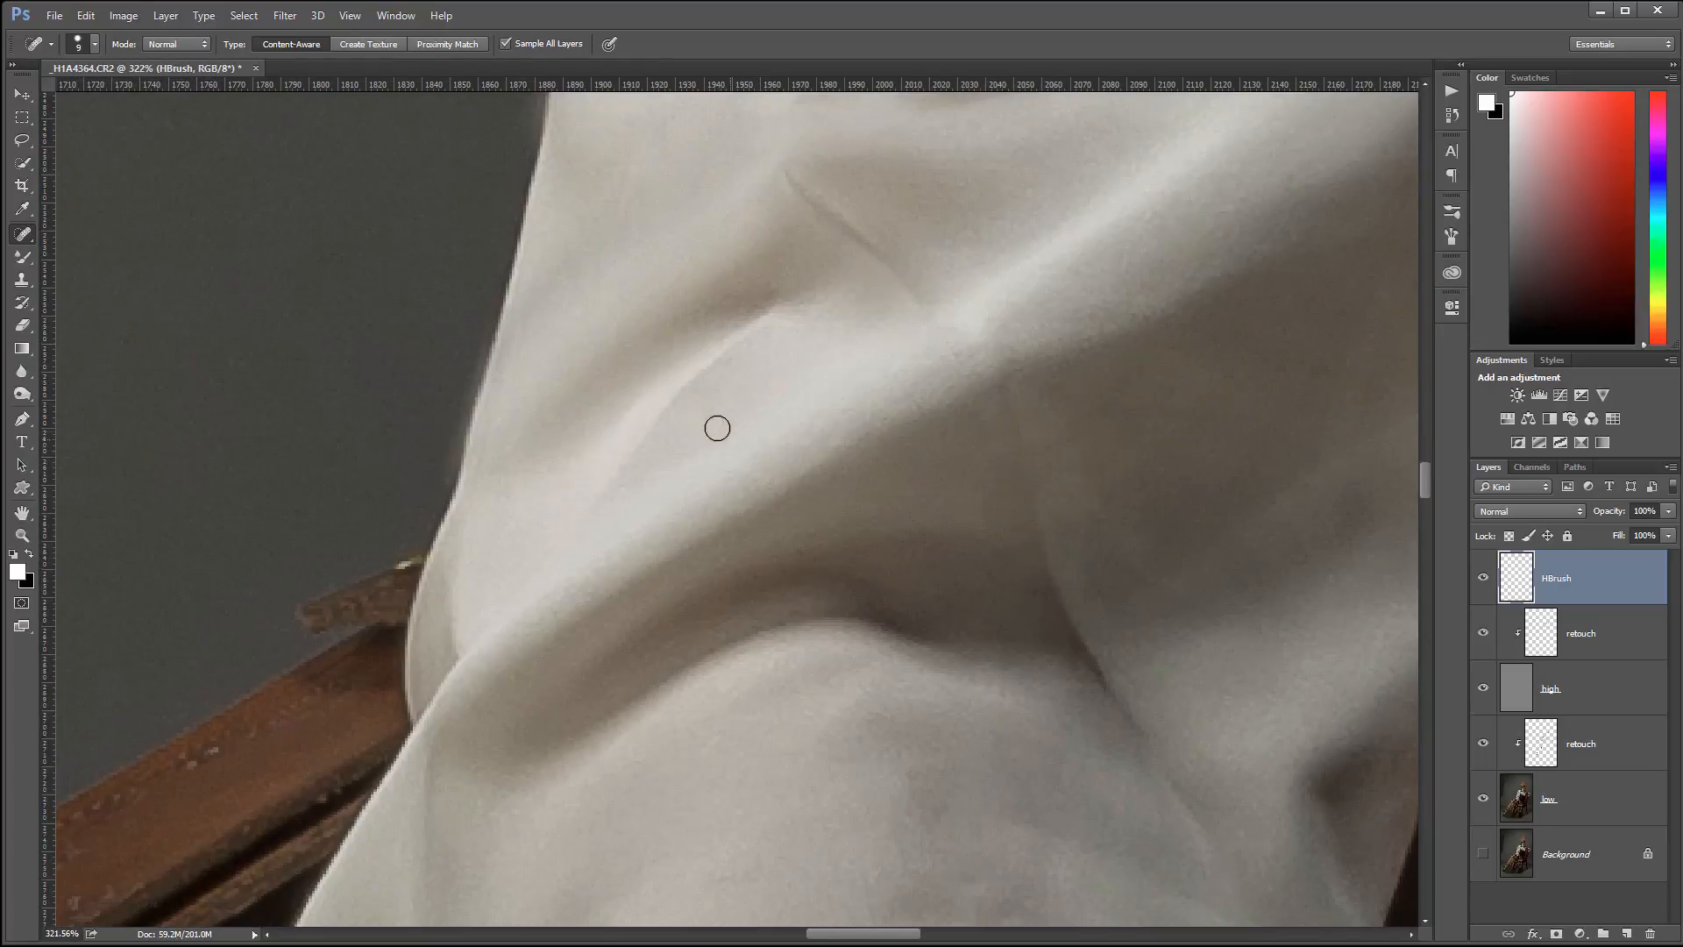
left_click_drag(646, 417, 596, 509)
Inspect the lace glove, skirt, corset, blouse and face for remaining flaws
left_click_drag(793, 755, 752, 293)
left_click_drag(899, 833, 673, 368)
left_click_drag(931, 787, 654, 300)
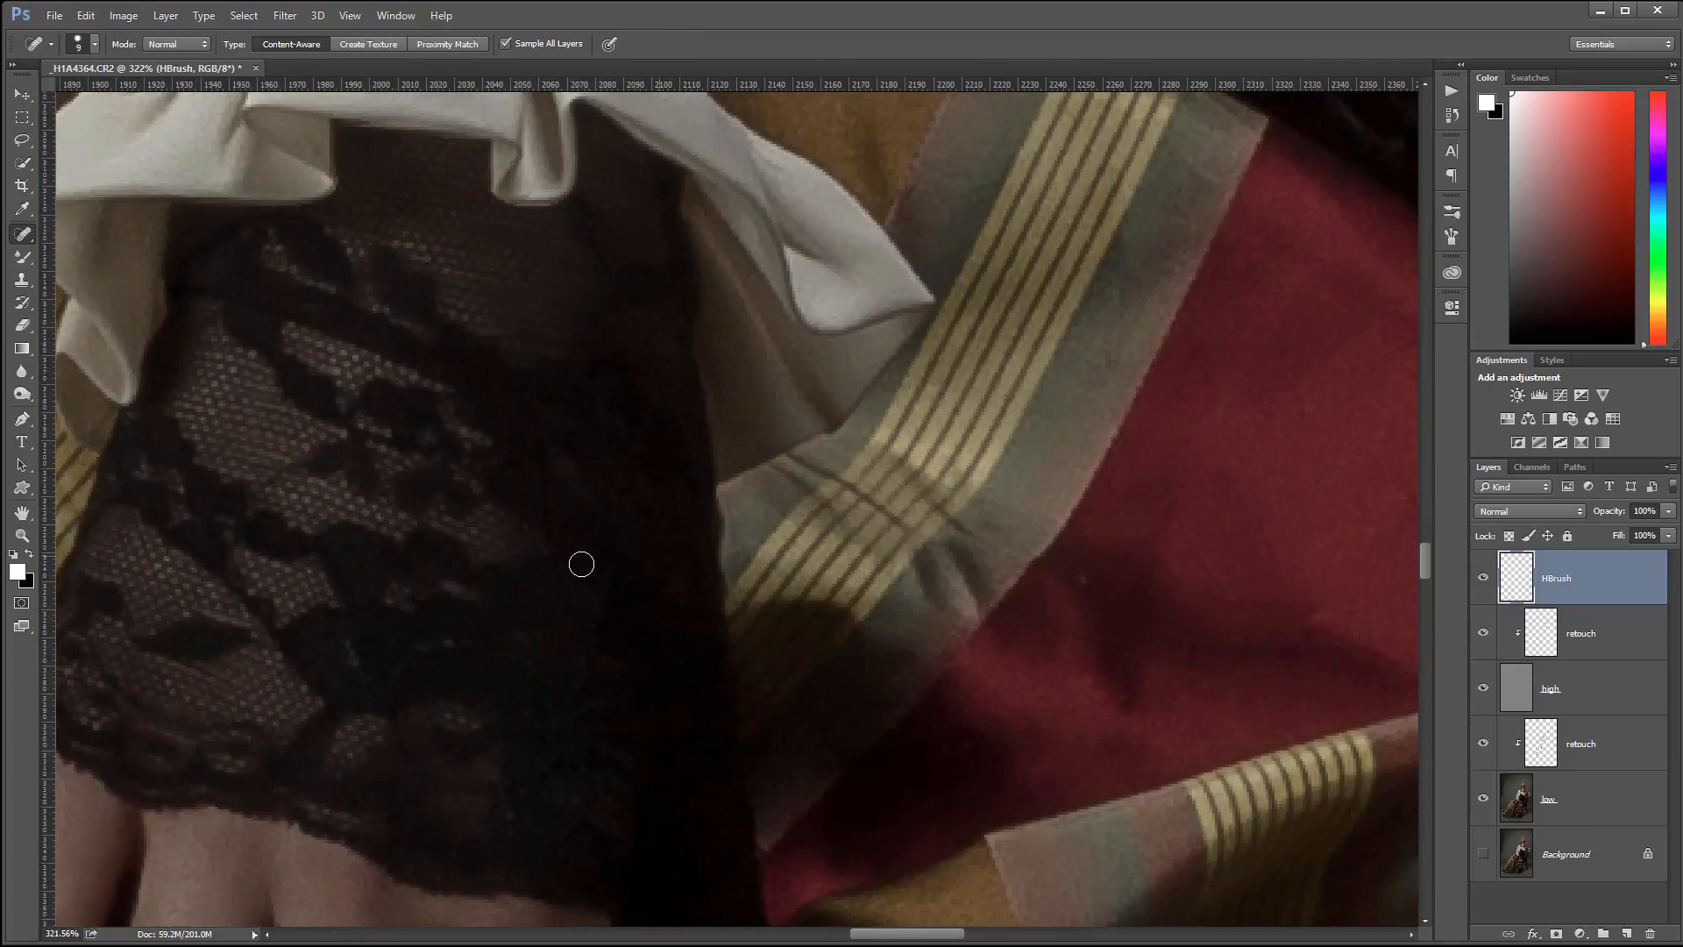
scroll(672, 517, "down", 6)
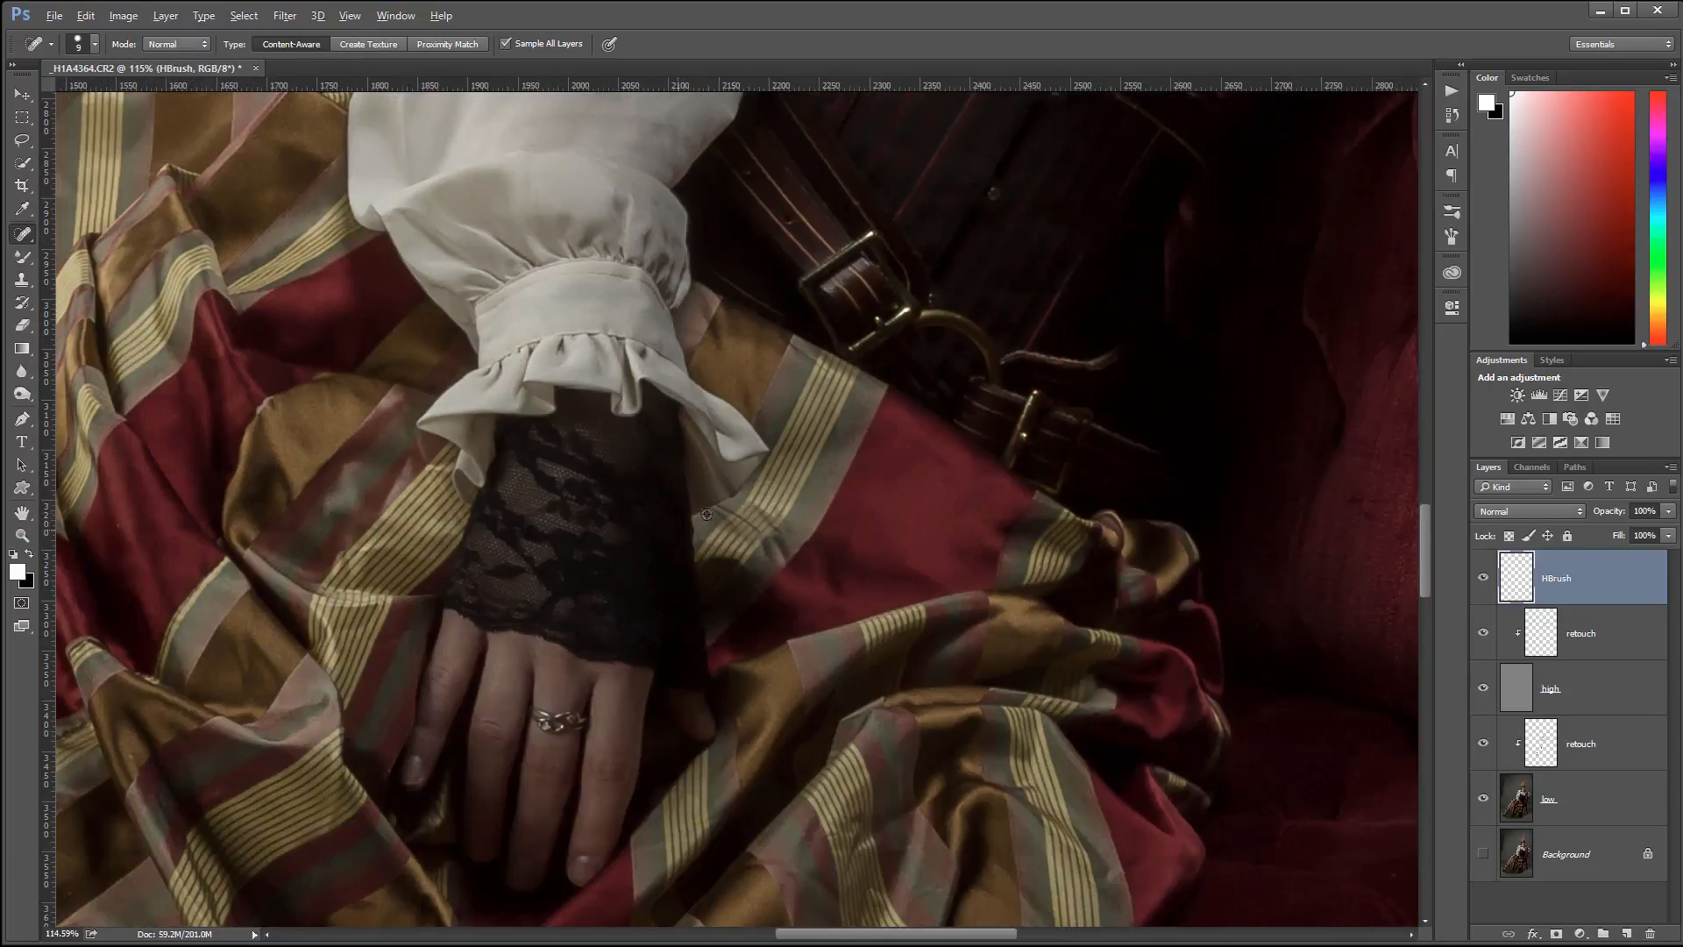
left_click_drag(986, 399, 897, 834)
left_click_drag(1033, 143, 928, 571)
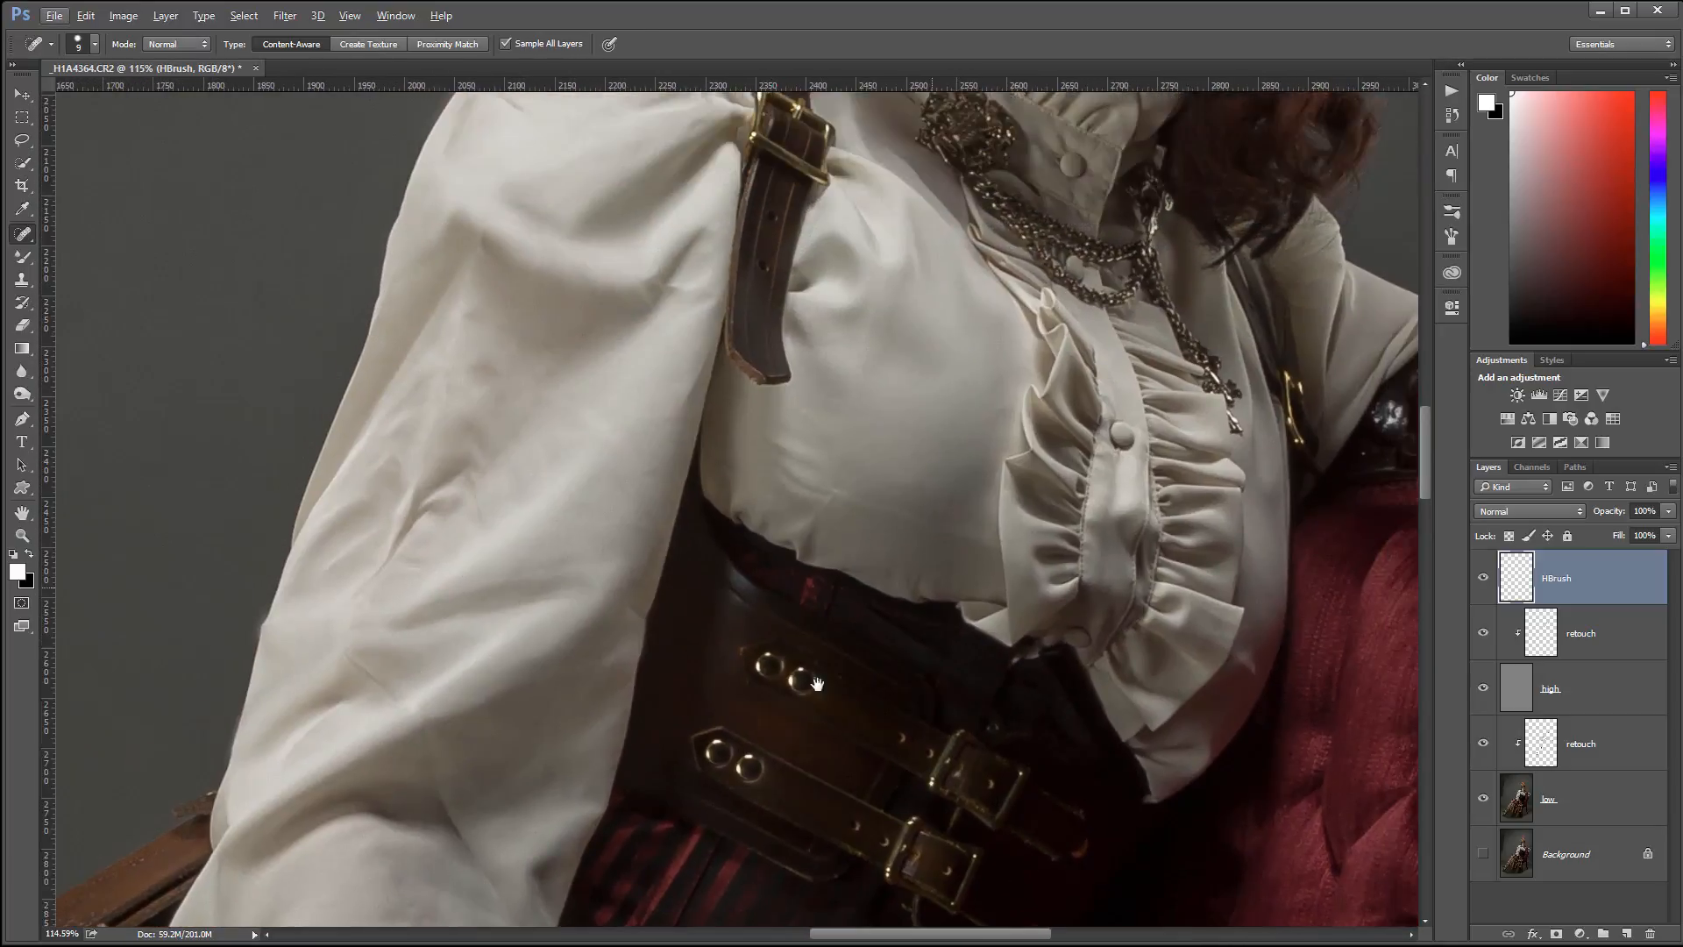
left_click_drag(1010, 420, 828, 663)
left_click_drag(802, 114, 763, 320)
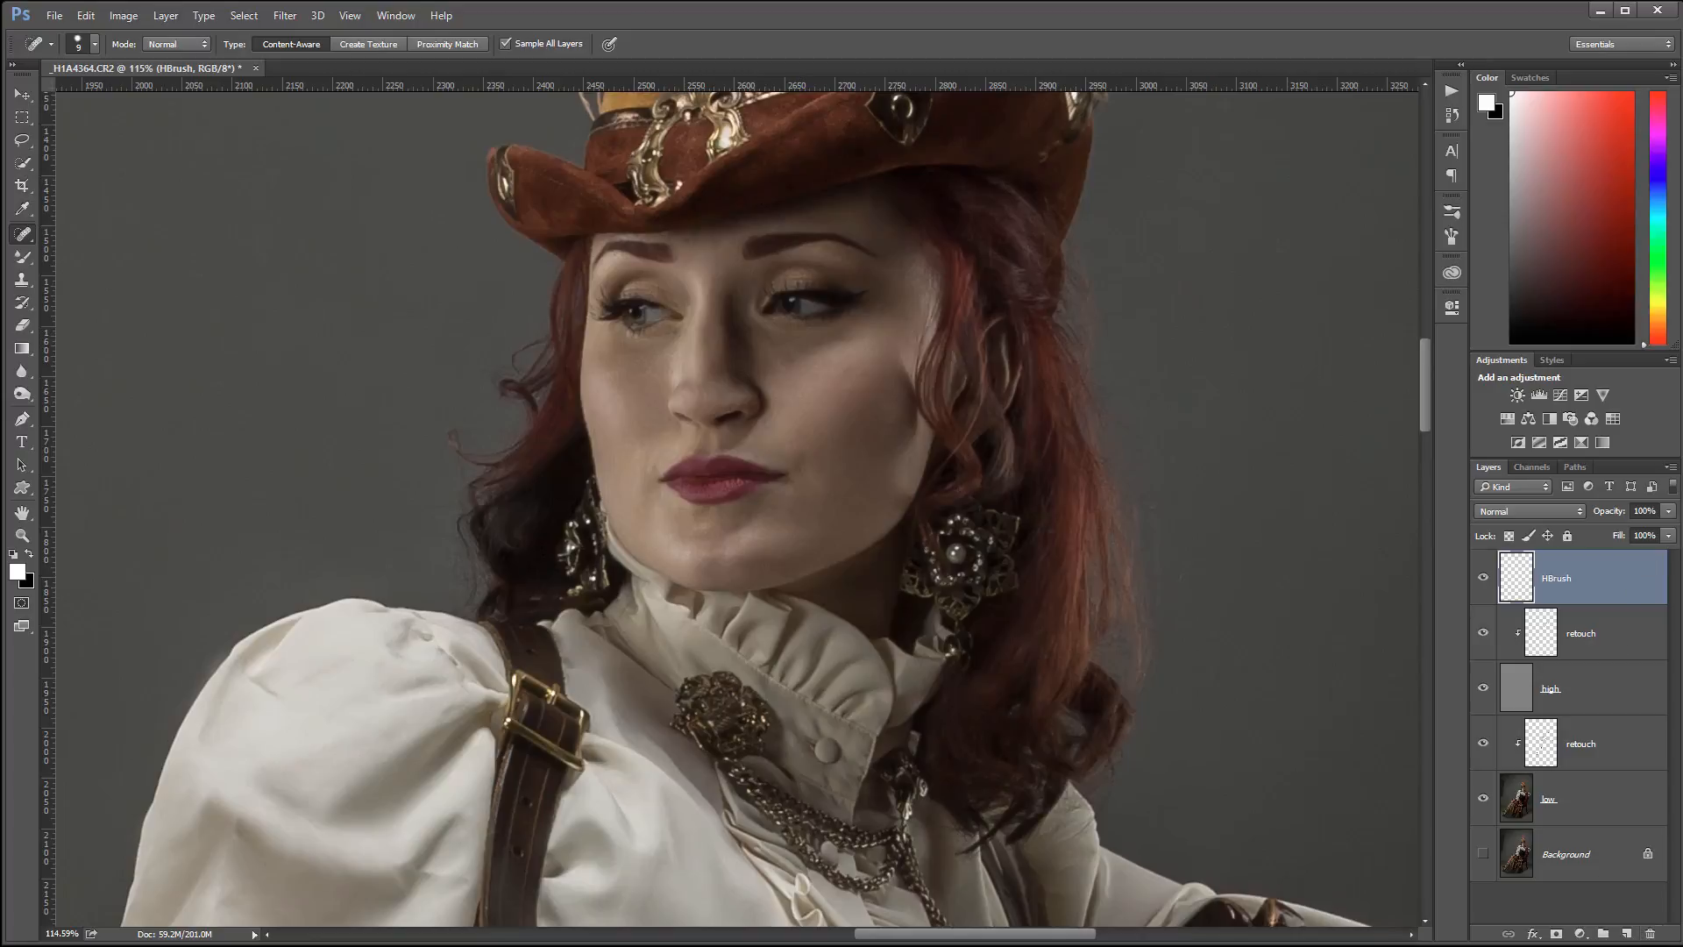
Add a new layer above HBrush and name it D&B
left_click(1626, 933)
double_click(1558, 579)
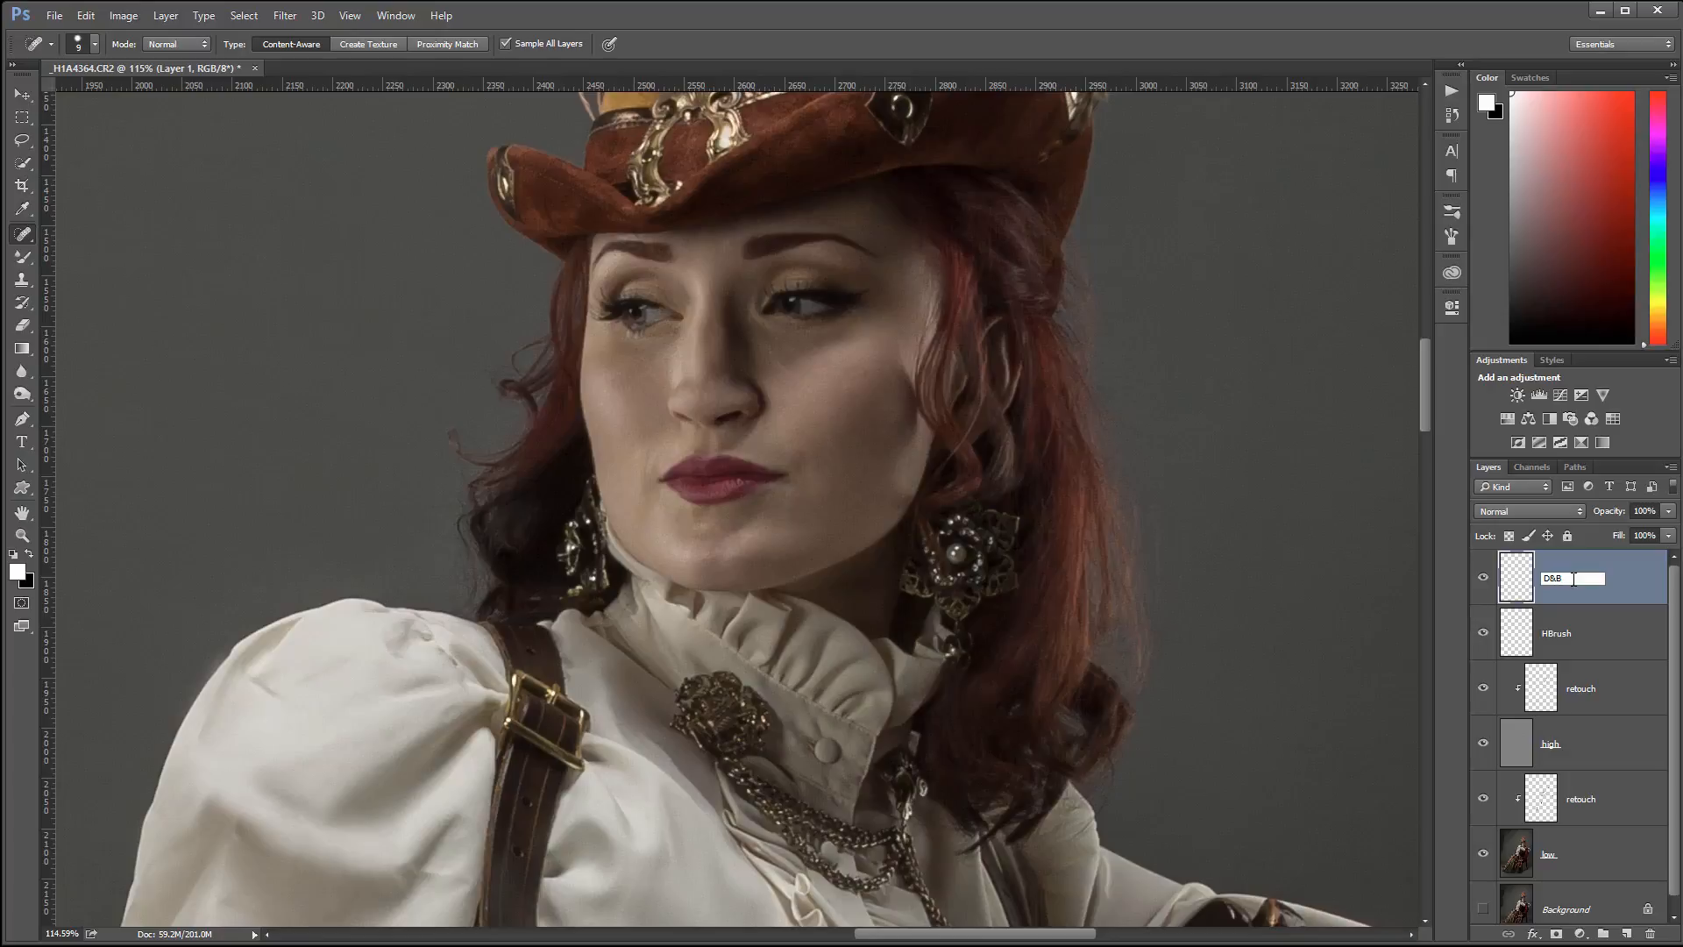
left_click(1620, 575)
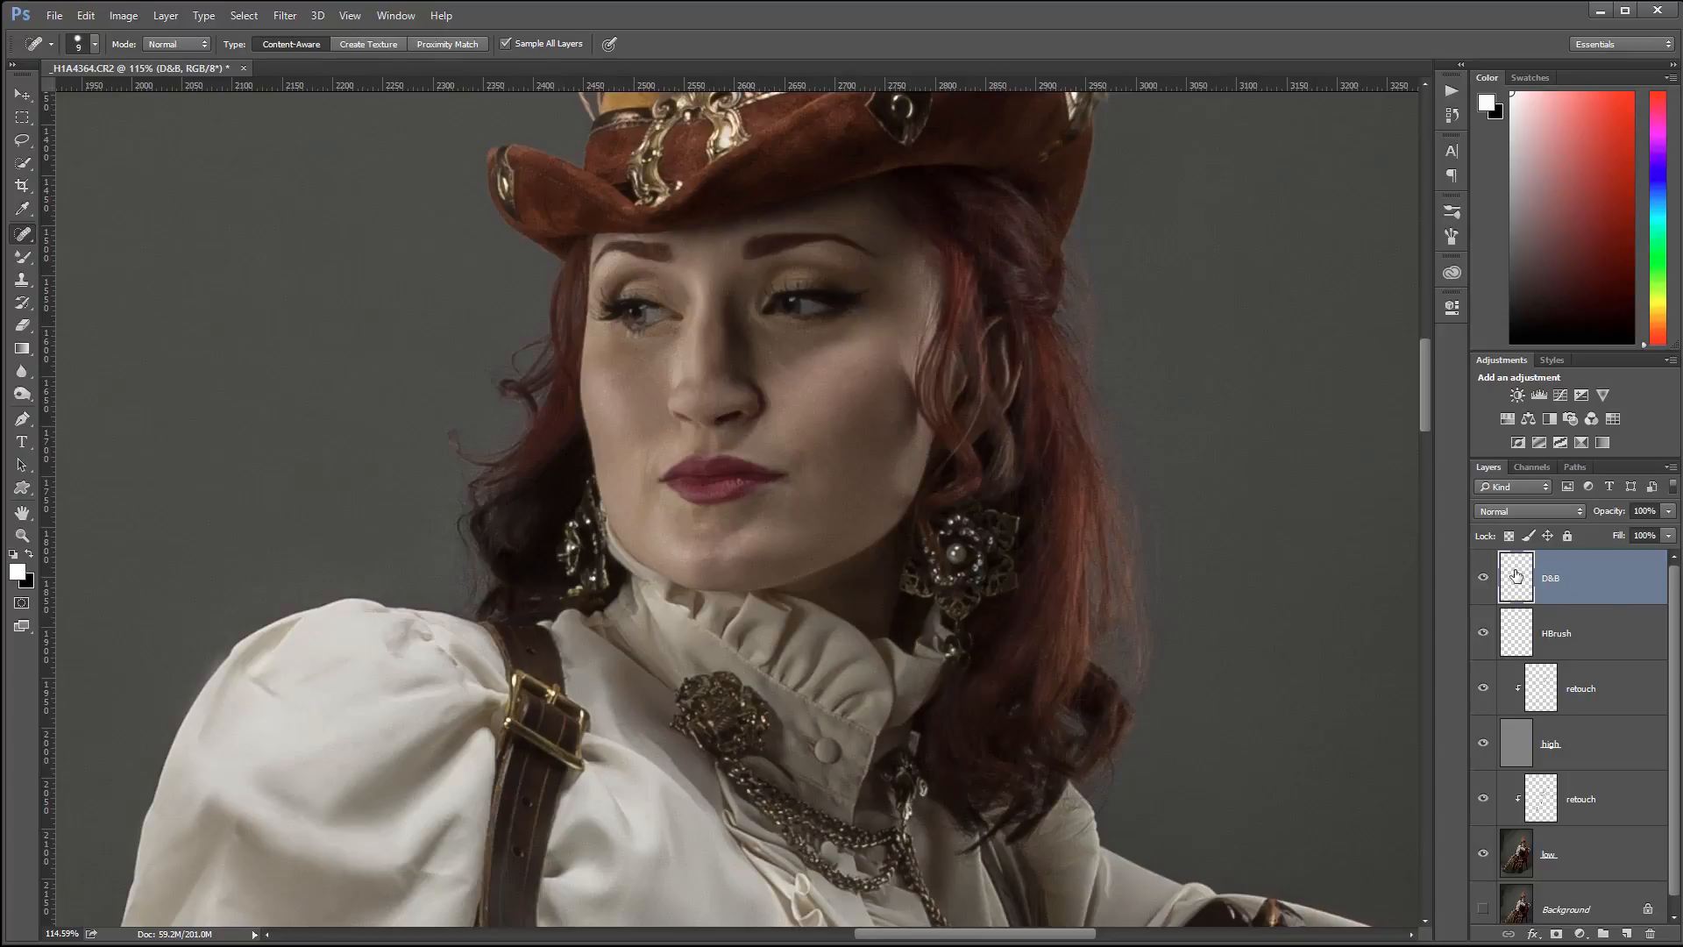
Fill the D&B layer with 50% Gray at 100% opacity and set its blend mode to Soft Light
key("shift+F5")
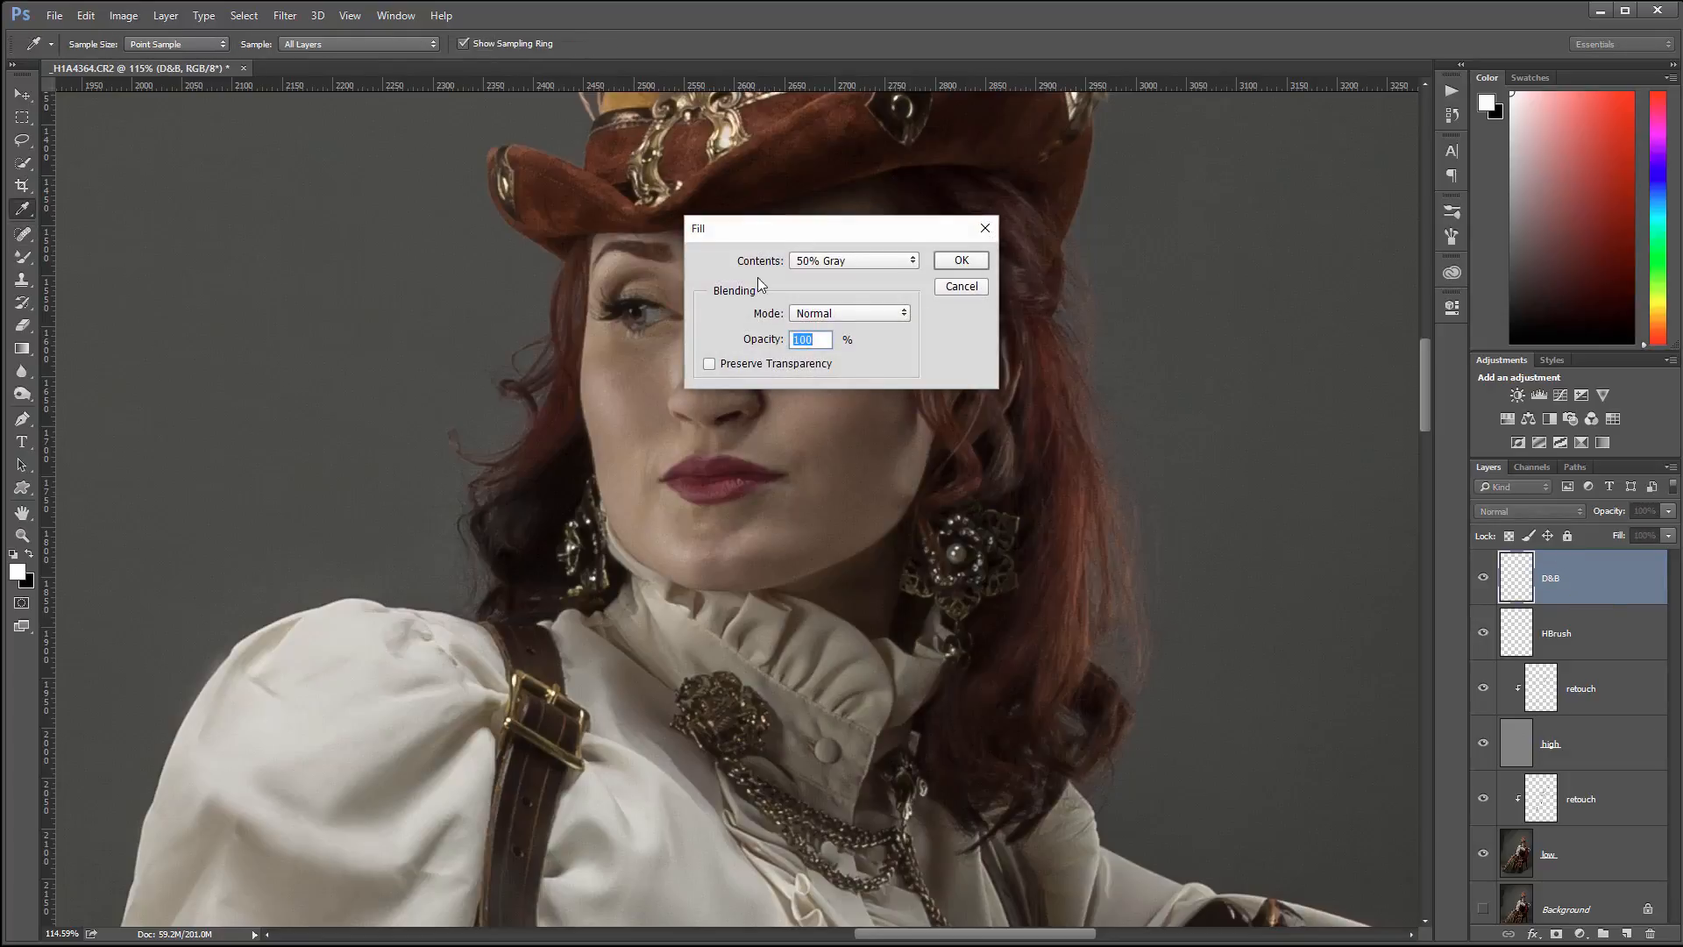
left_click(963, 261)
key("j")
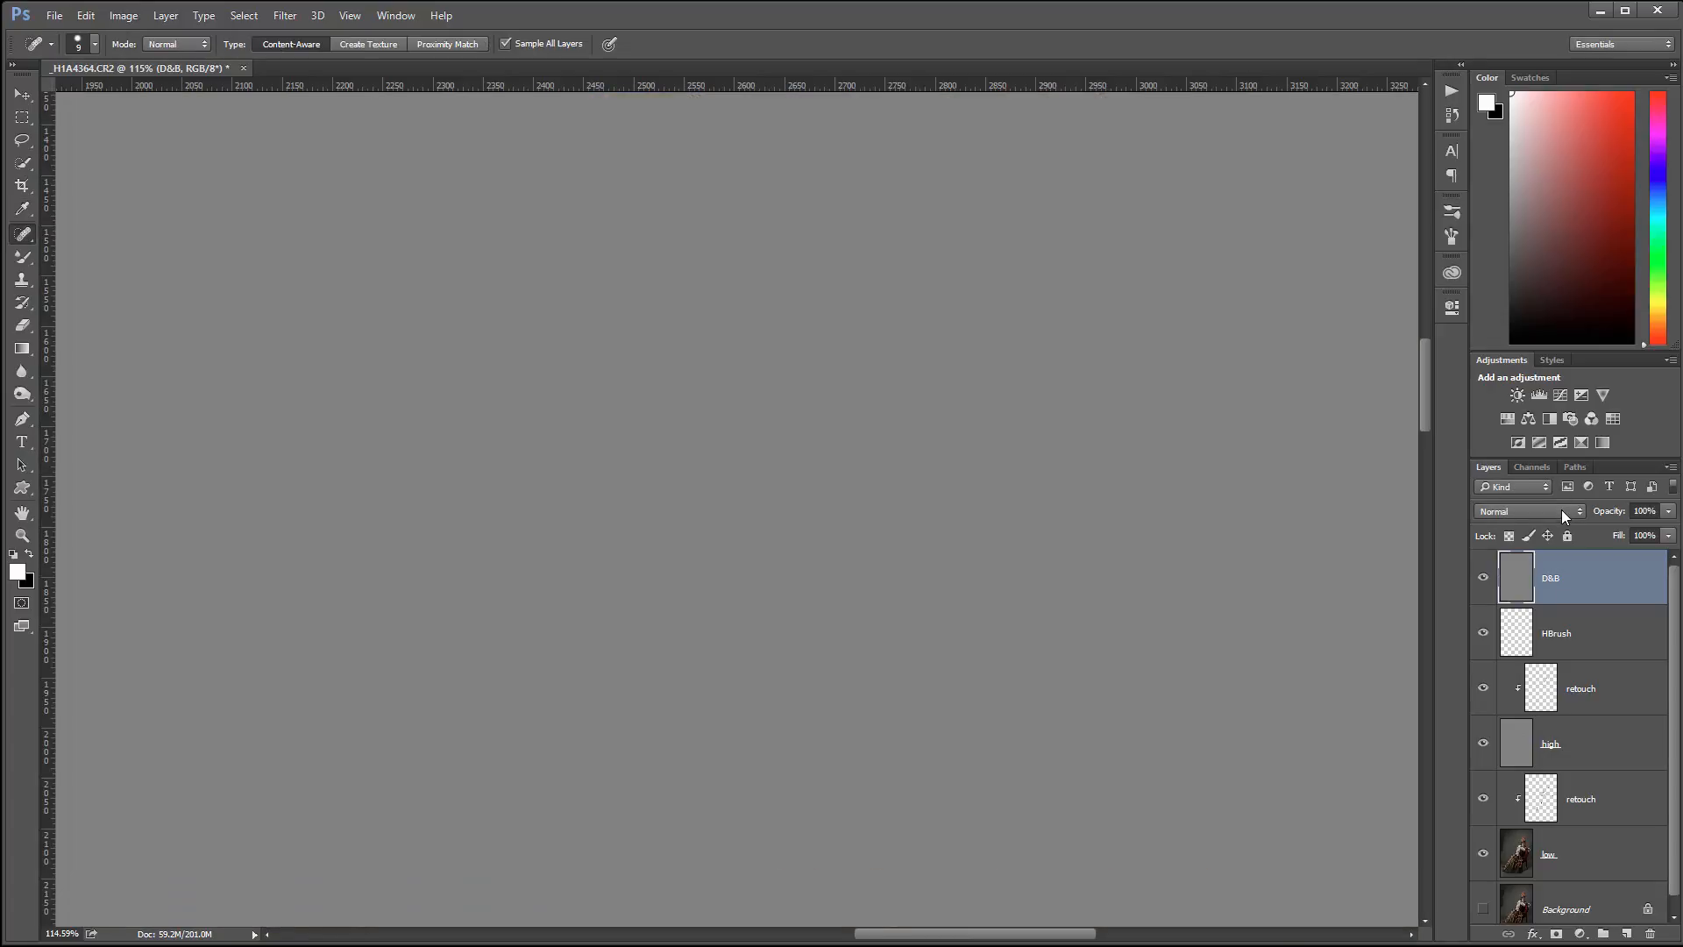
left_click(1562, 512)
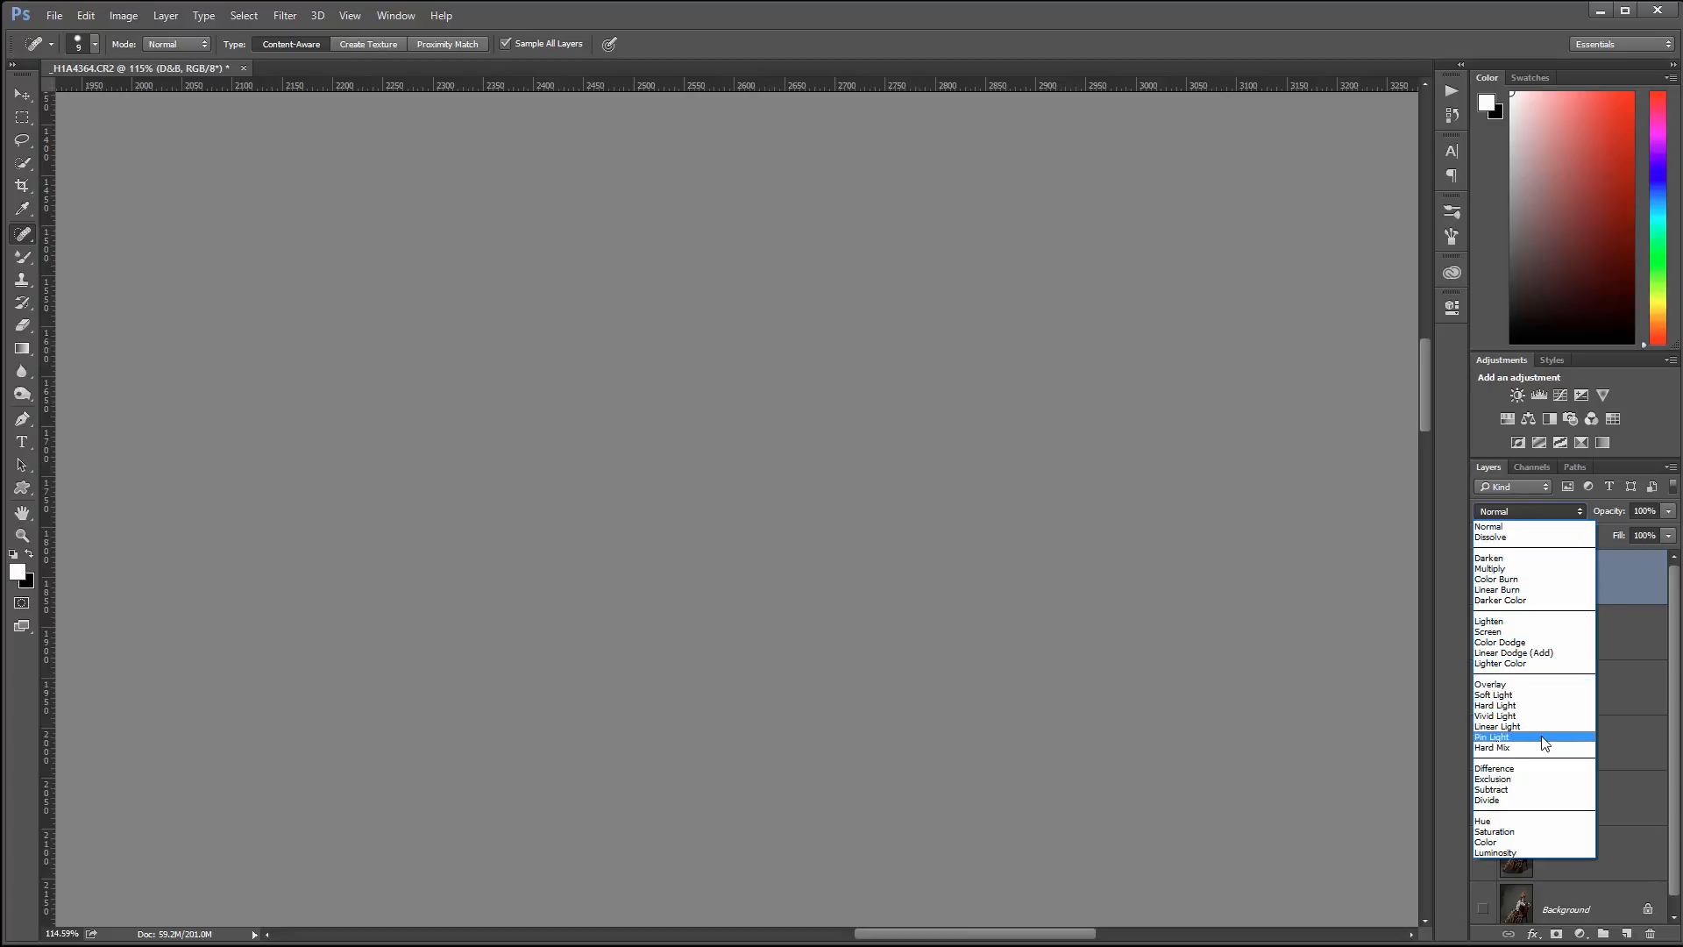
key("Escape")
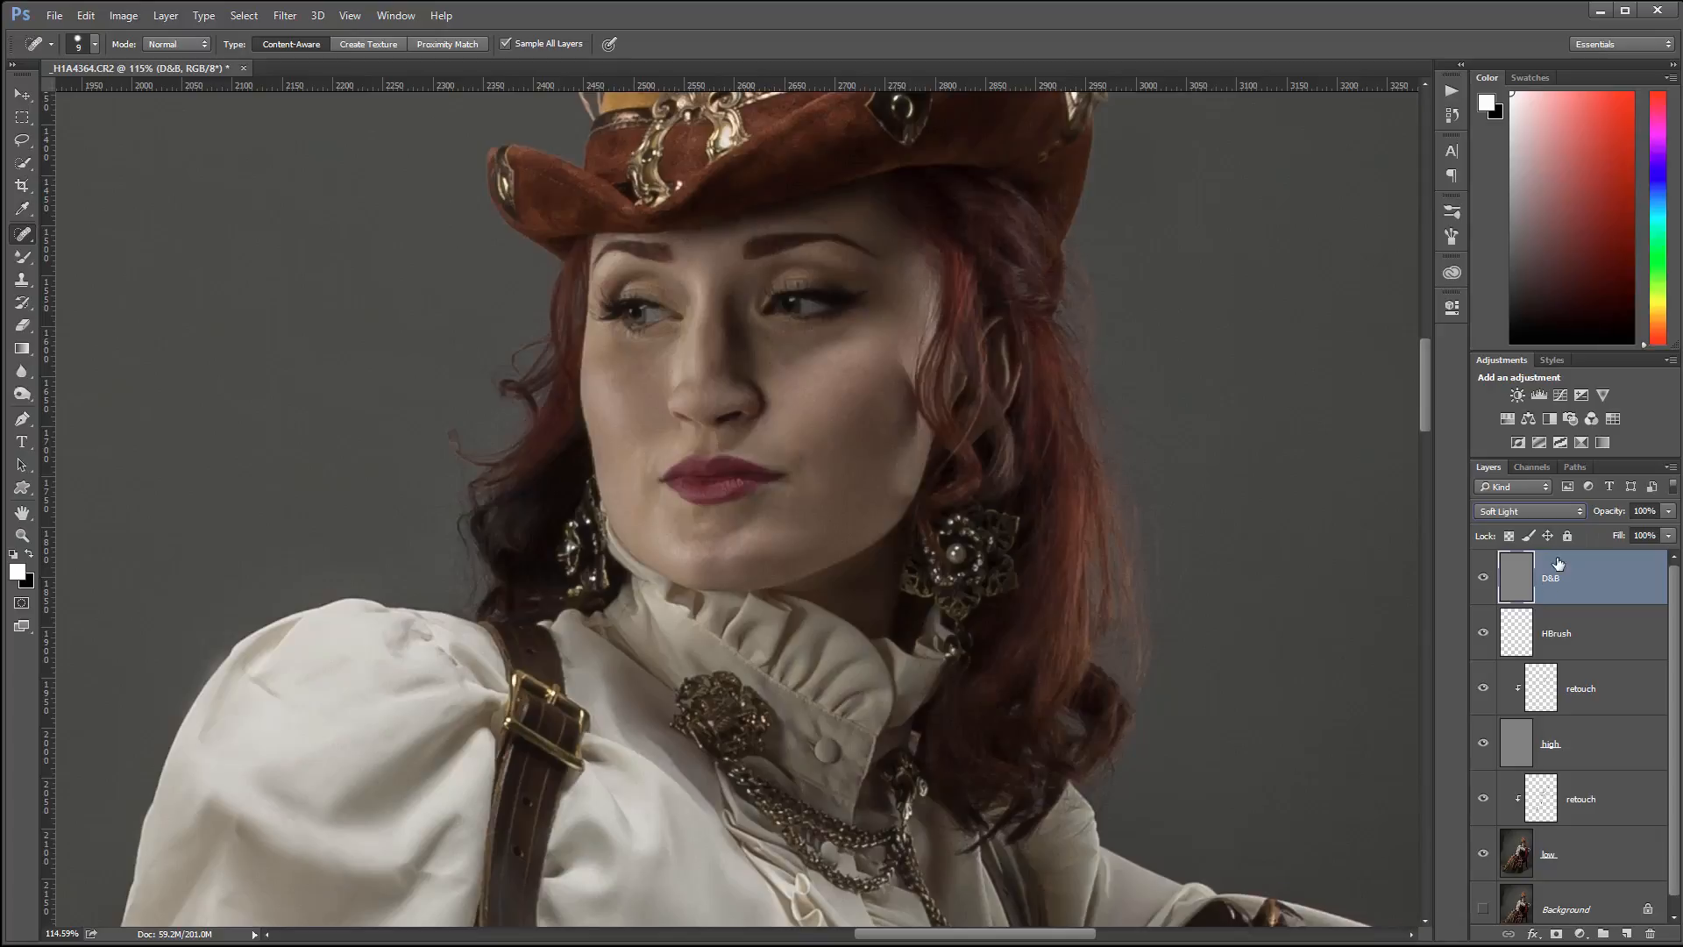
Set up the Brush tool with a soft round 90 px tip at 10% opacity for painting on the D&B layer
left_click(23, 94)
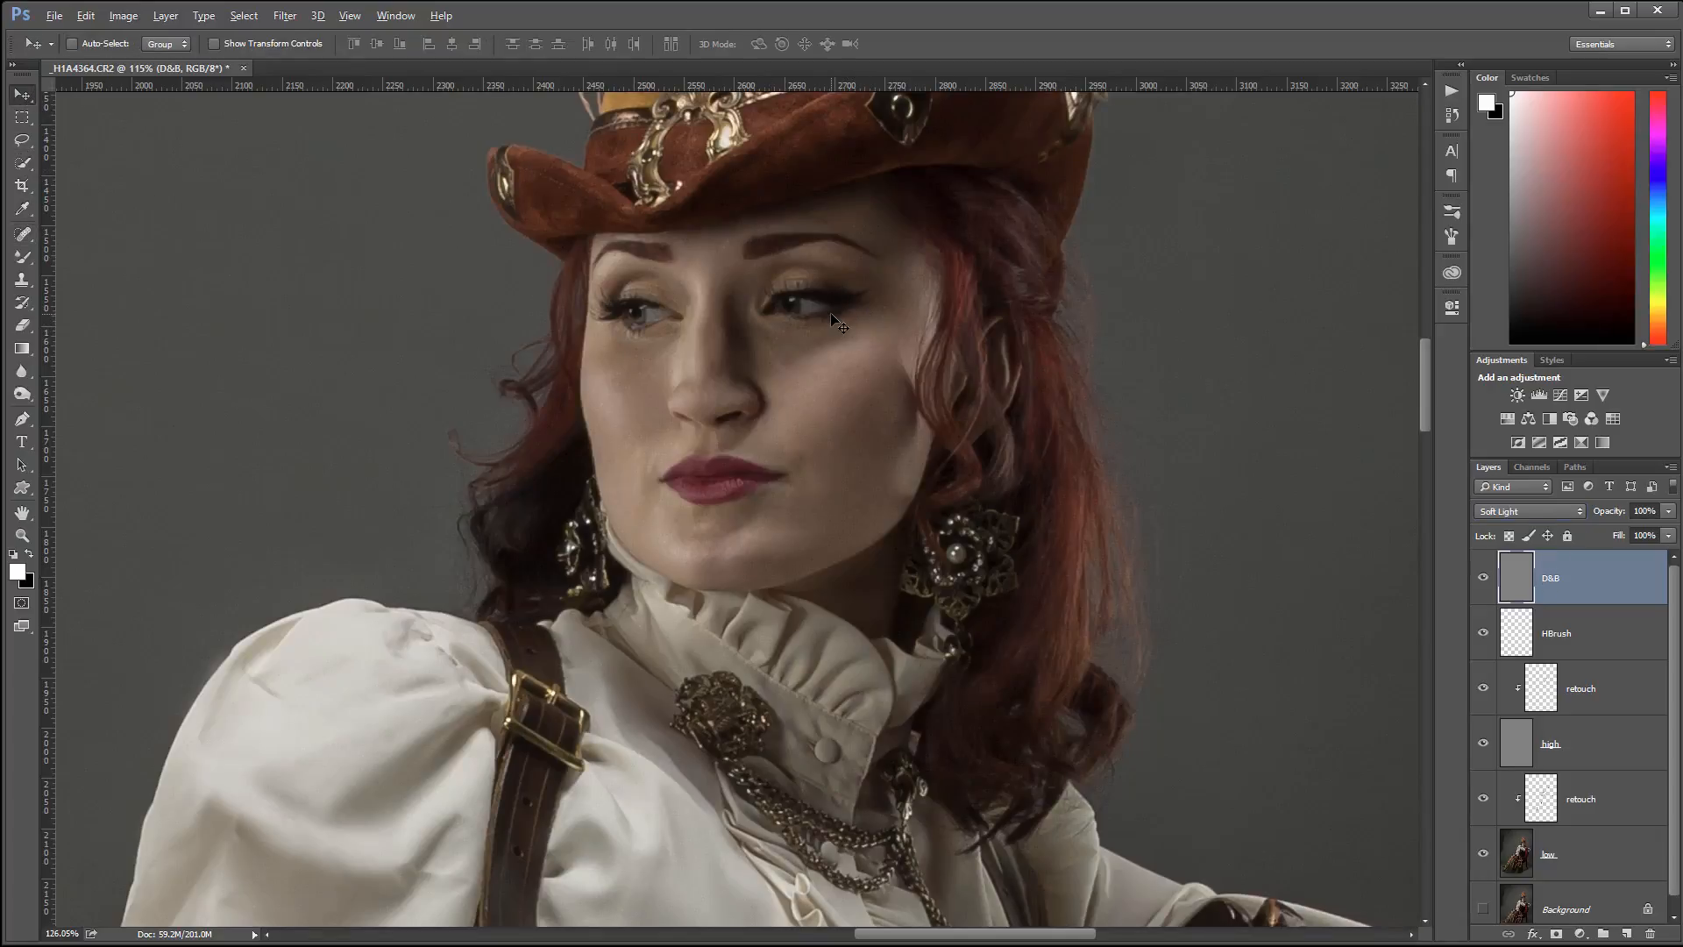
scroll(833, 320, "up", 3)
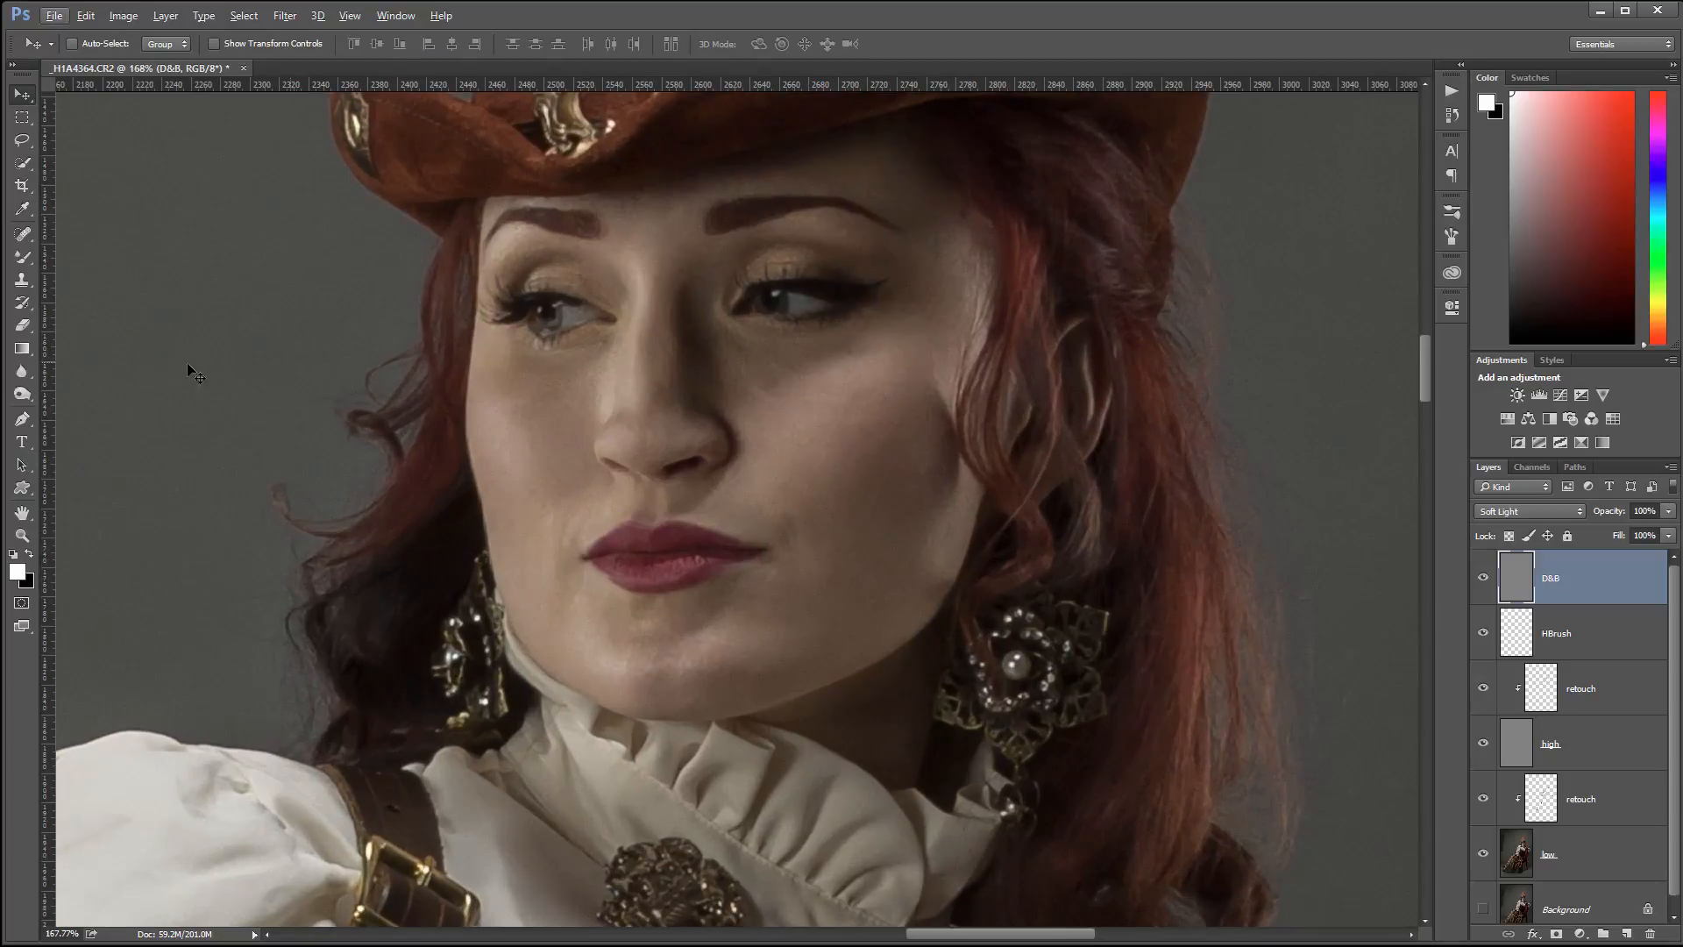
left_click(25, 259)
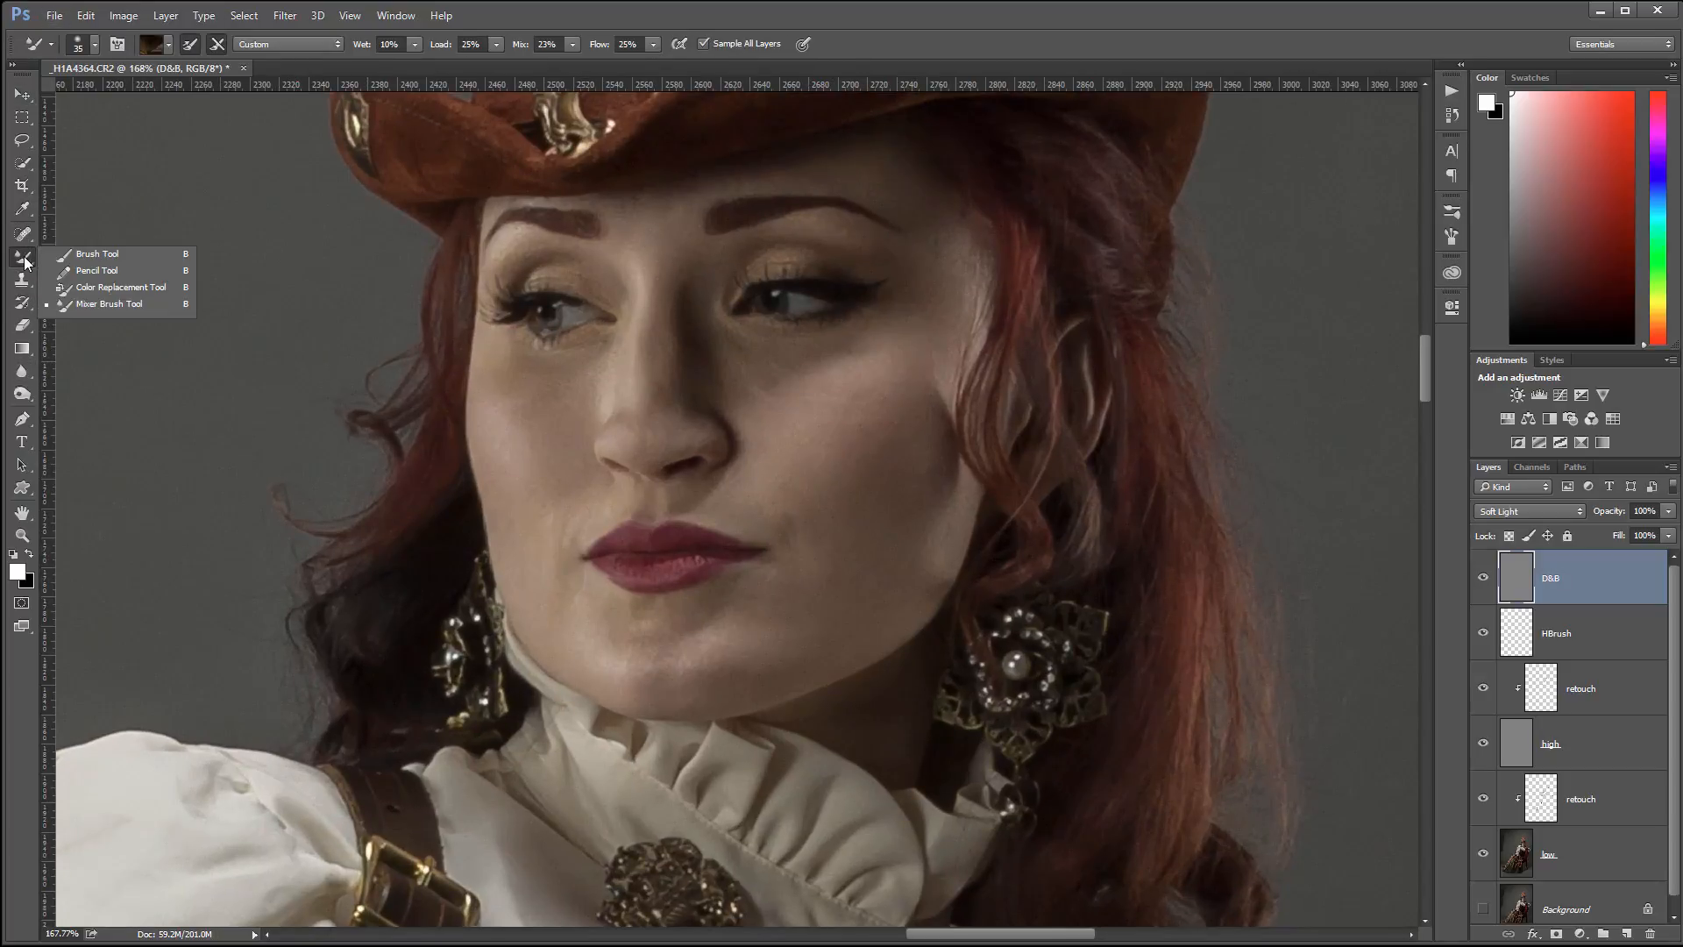
left_click(119, 255)
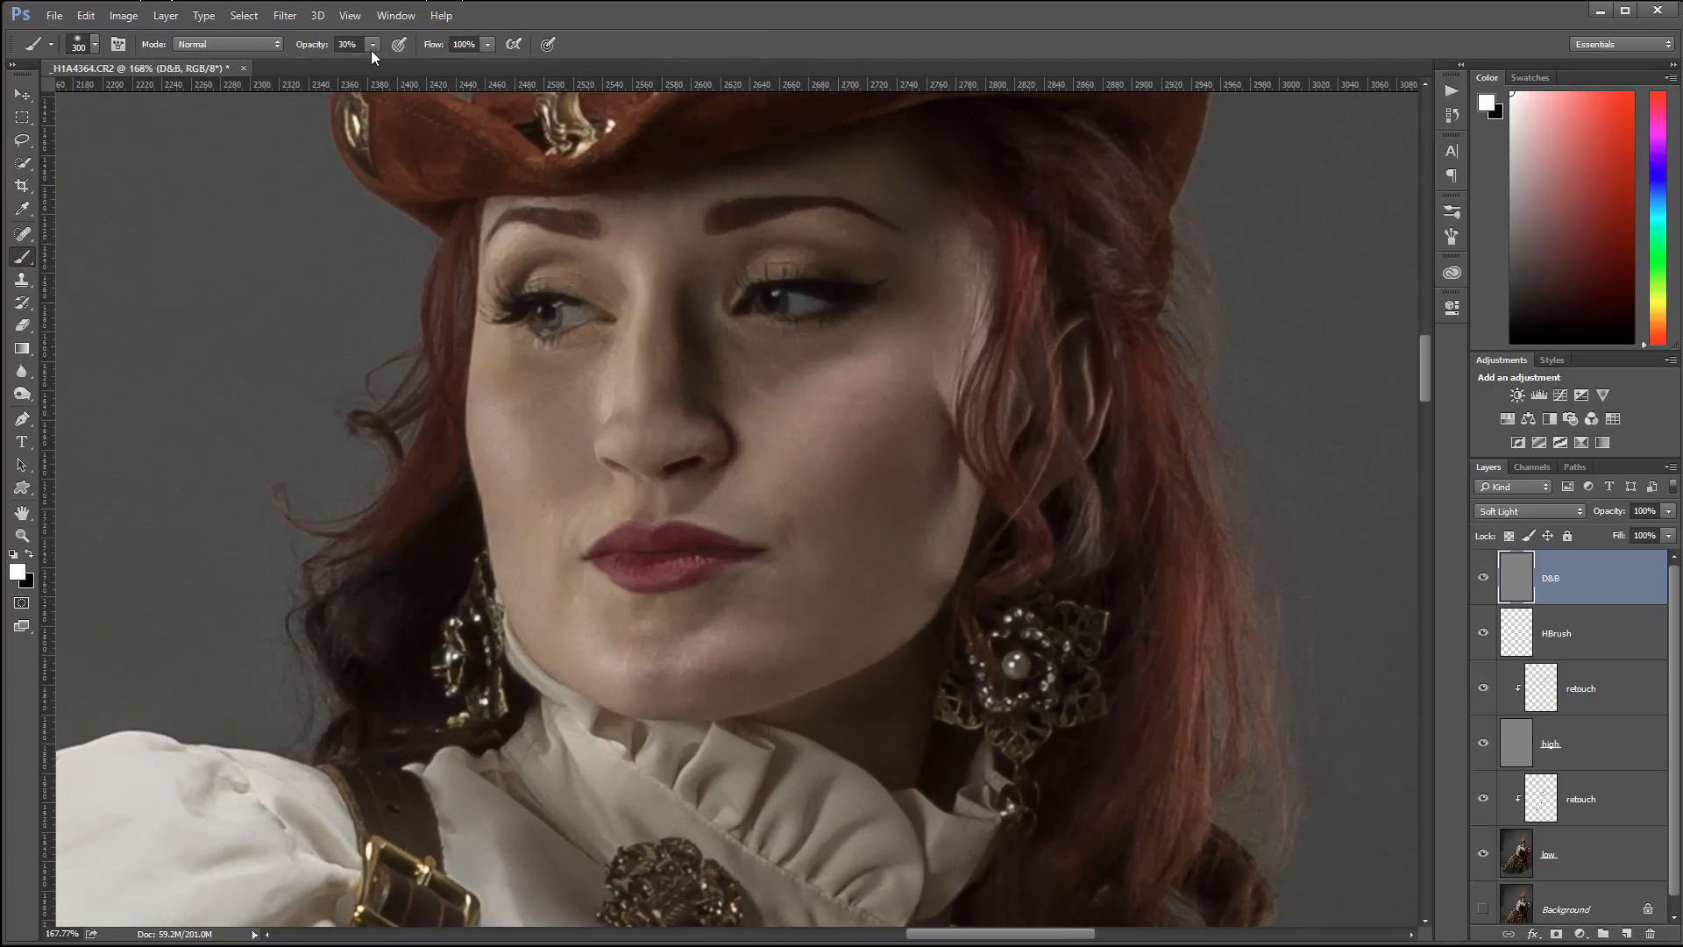
key("1")
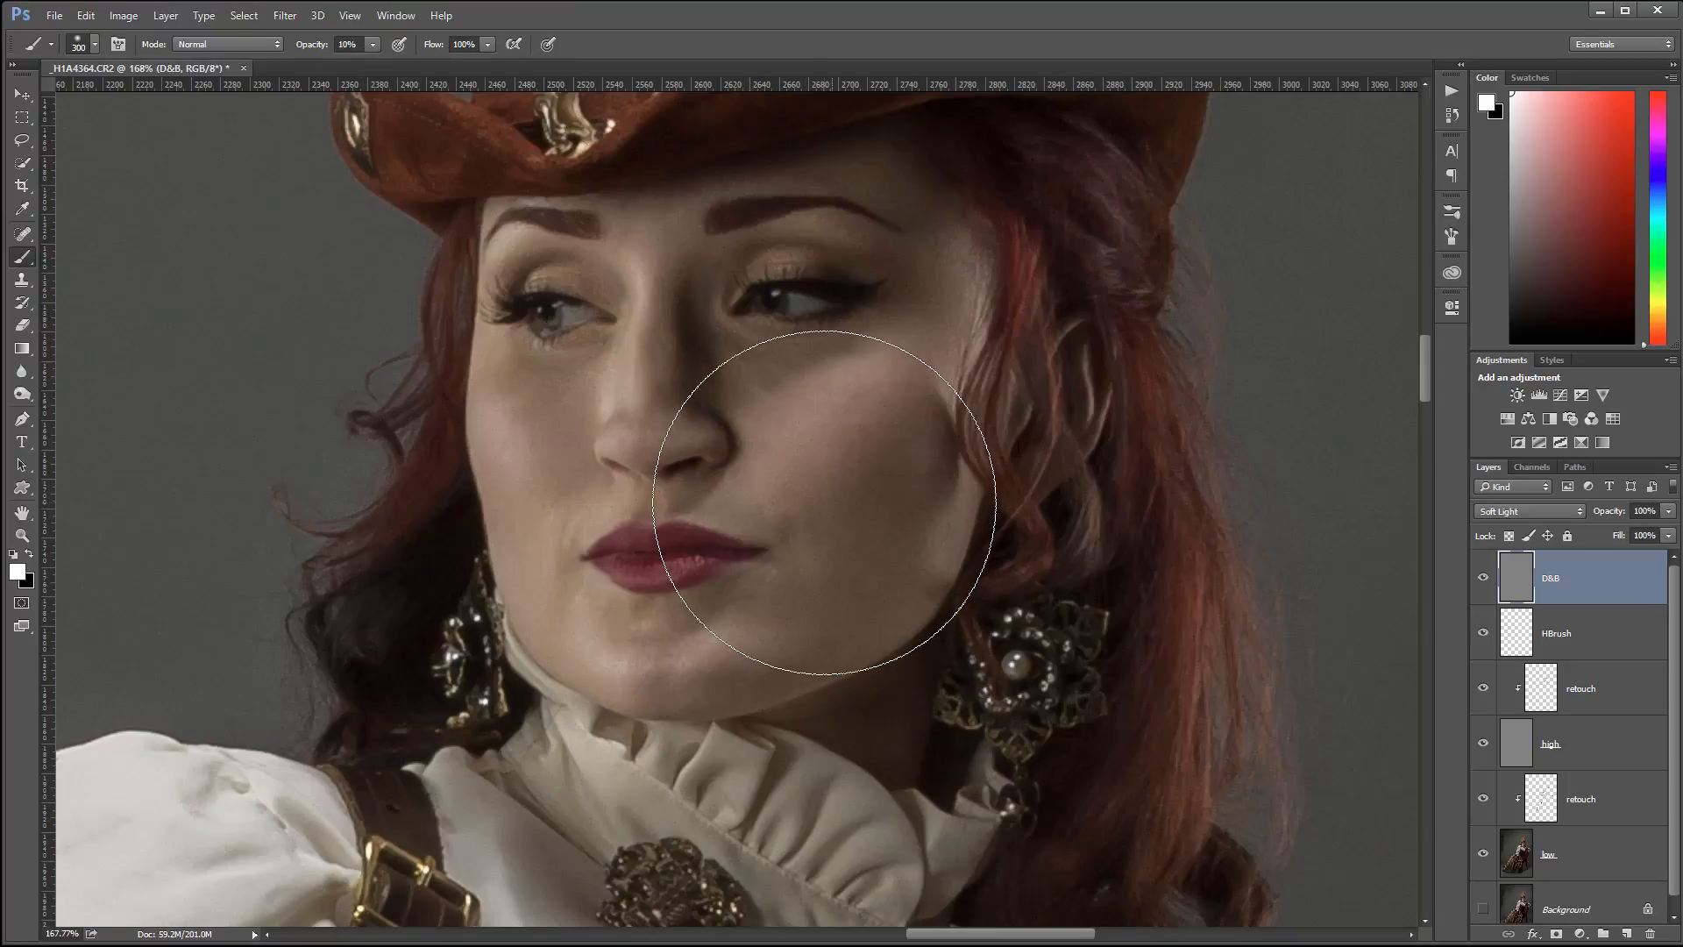
key("bracketleft")
key("bracketleft")
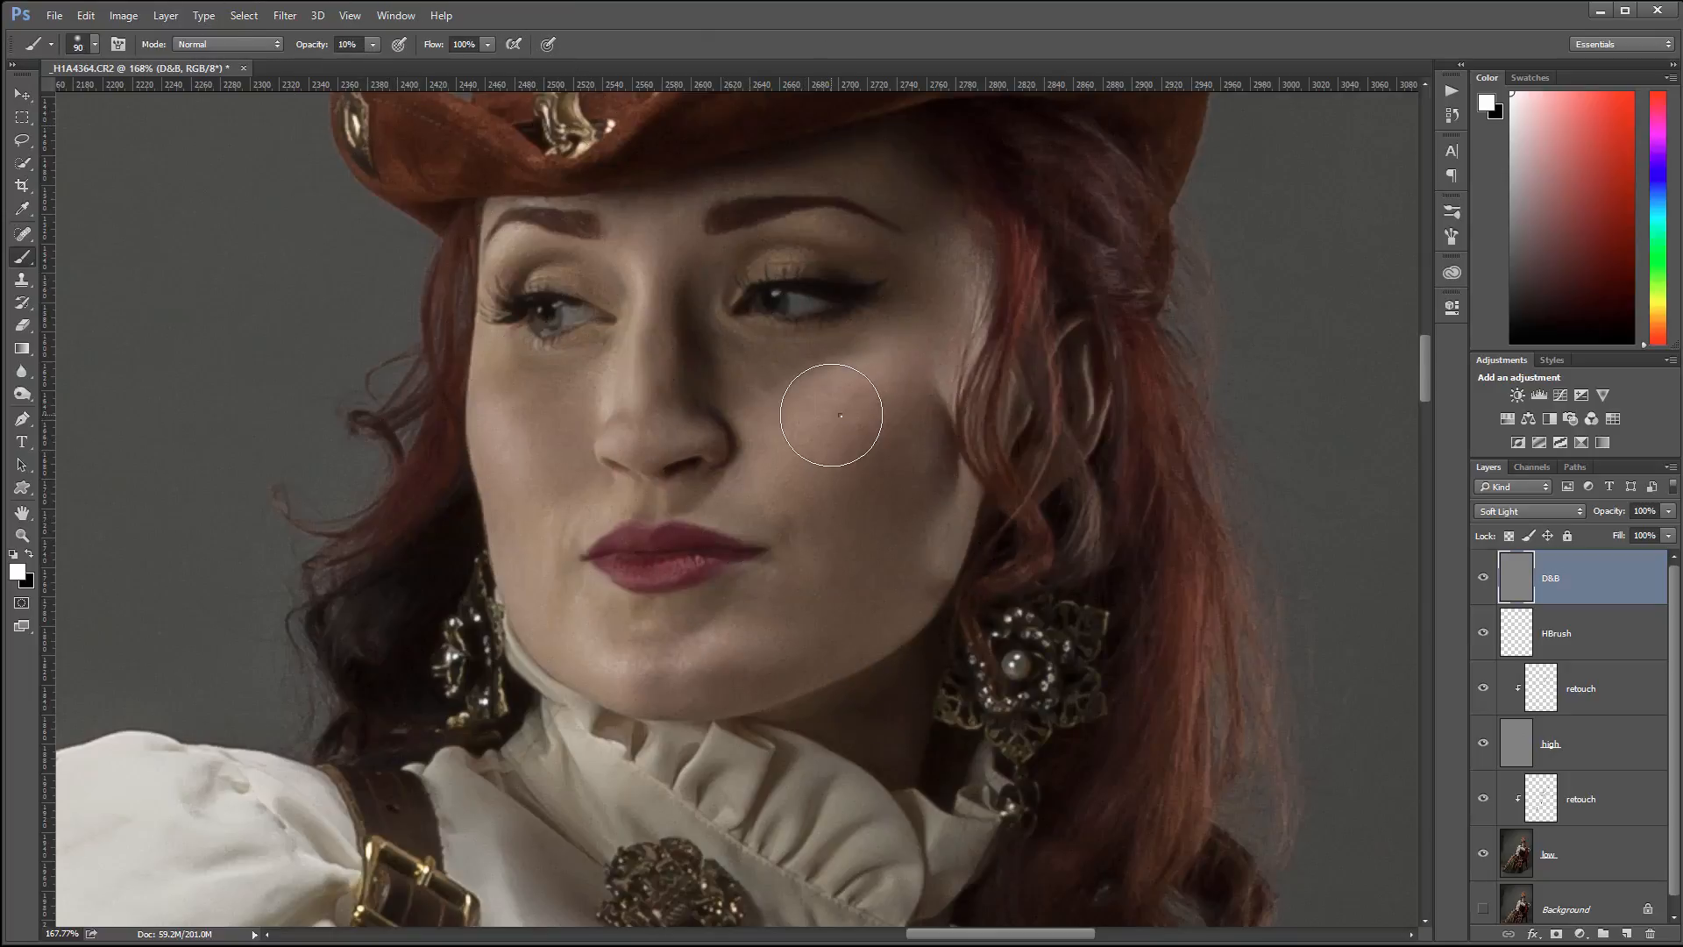
right_click(895, 433)
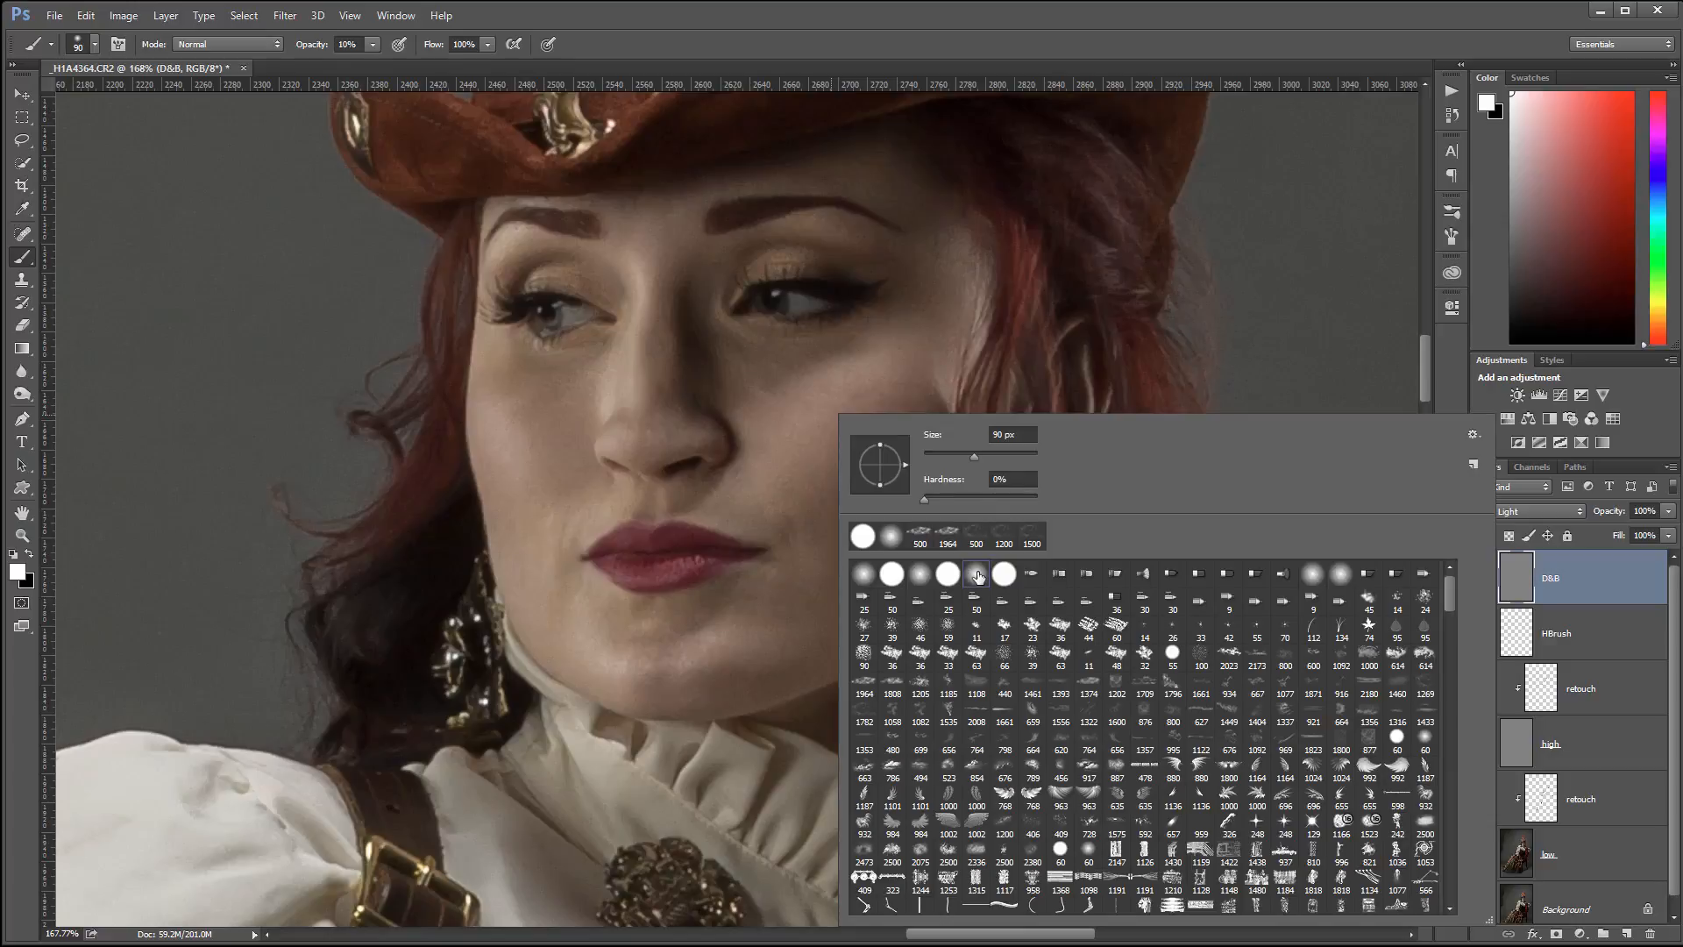
left_click(978, 576)
left_click(768, 410)
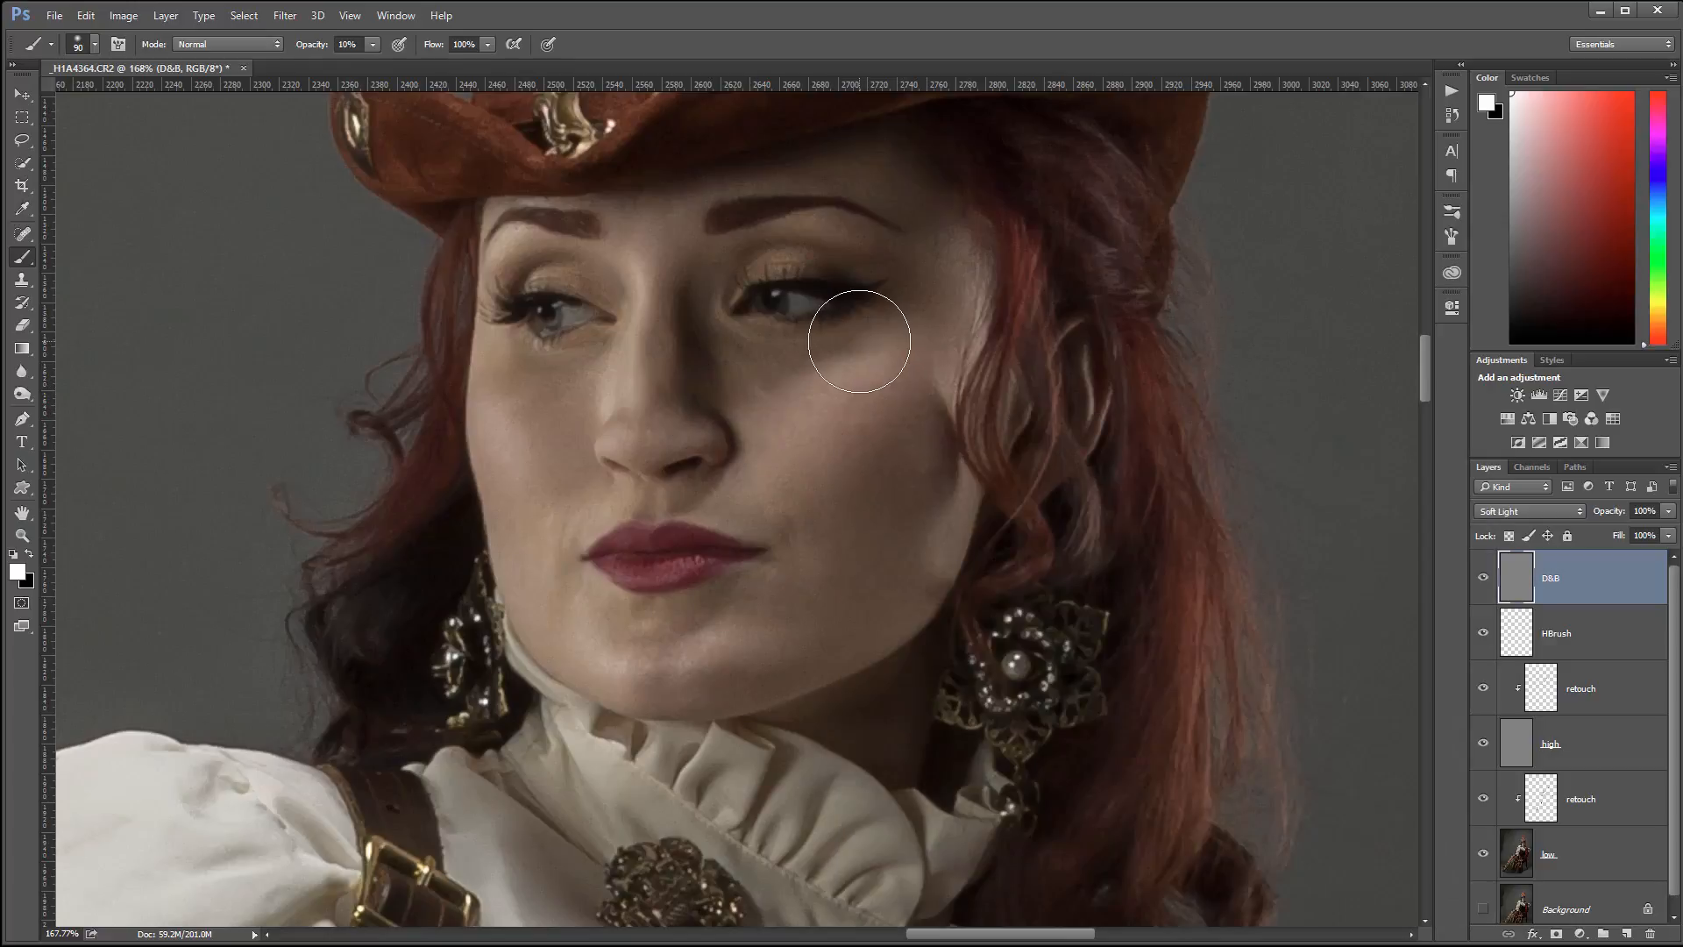
Burn the shadows on the cheek, along the jaw and beside the mouth with black at a 60 px brush size
key("bracketleft")
key("bracketleft")
key("bracketleft")
scroll(803, 363, "up", 2)
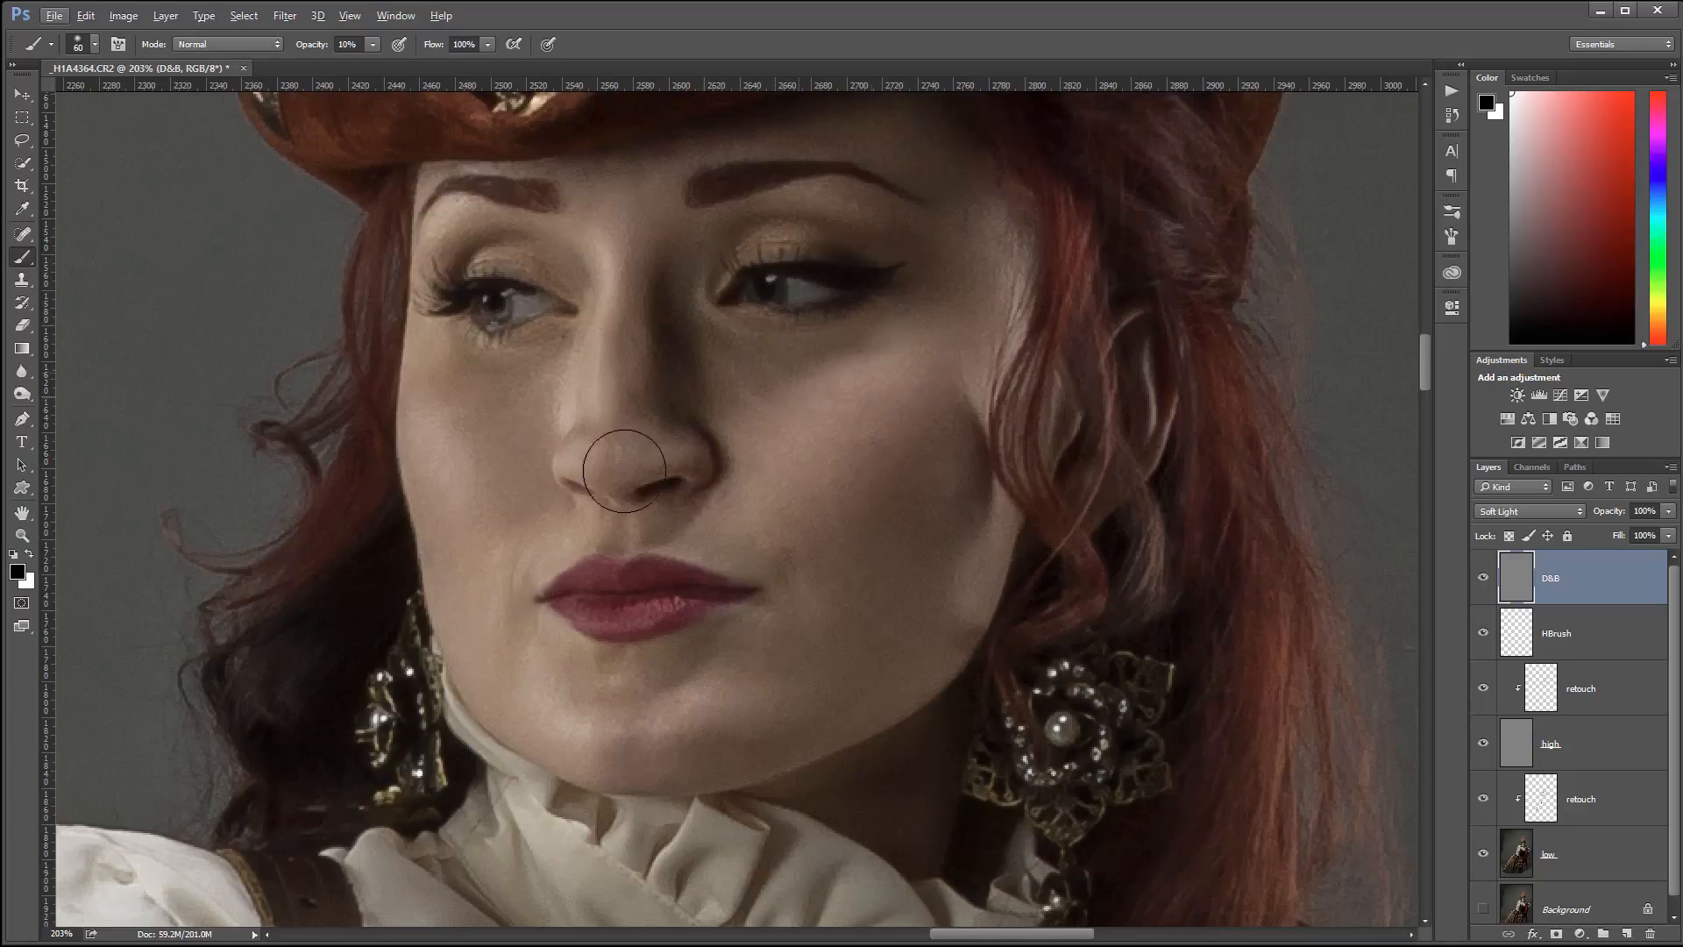
key("x")
key("d")
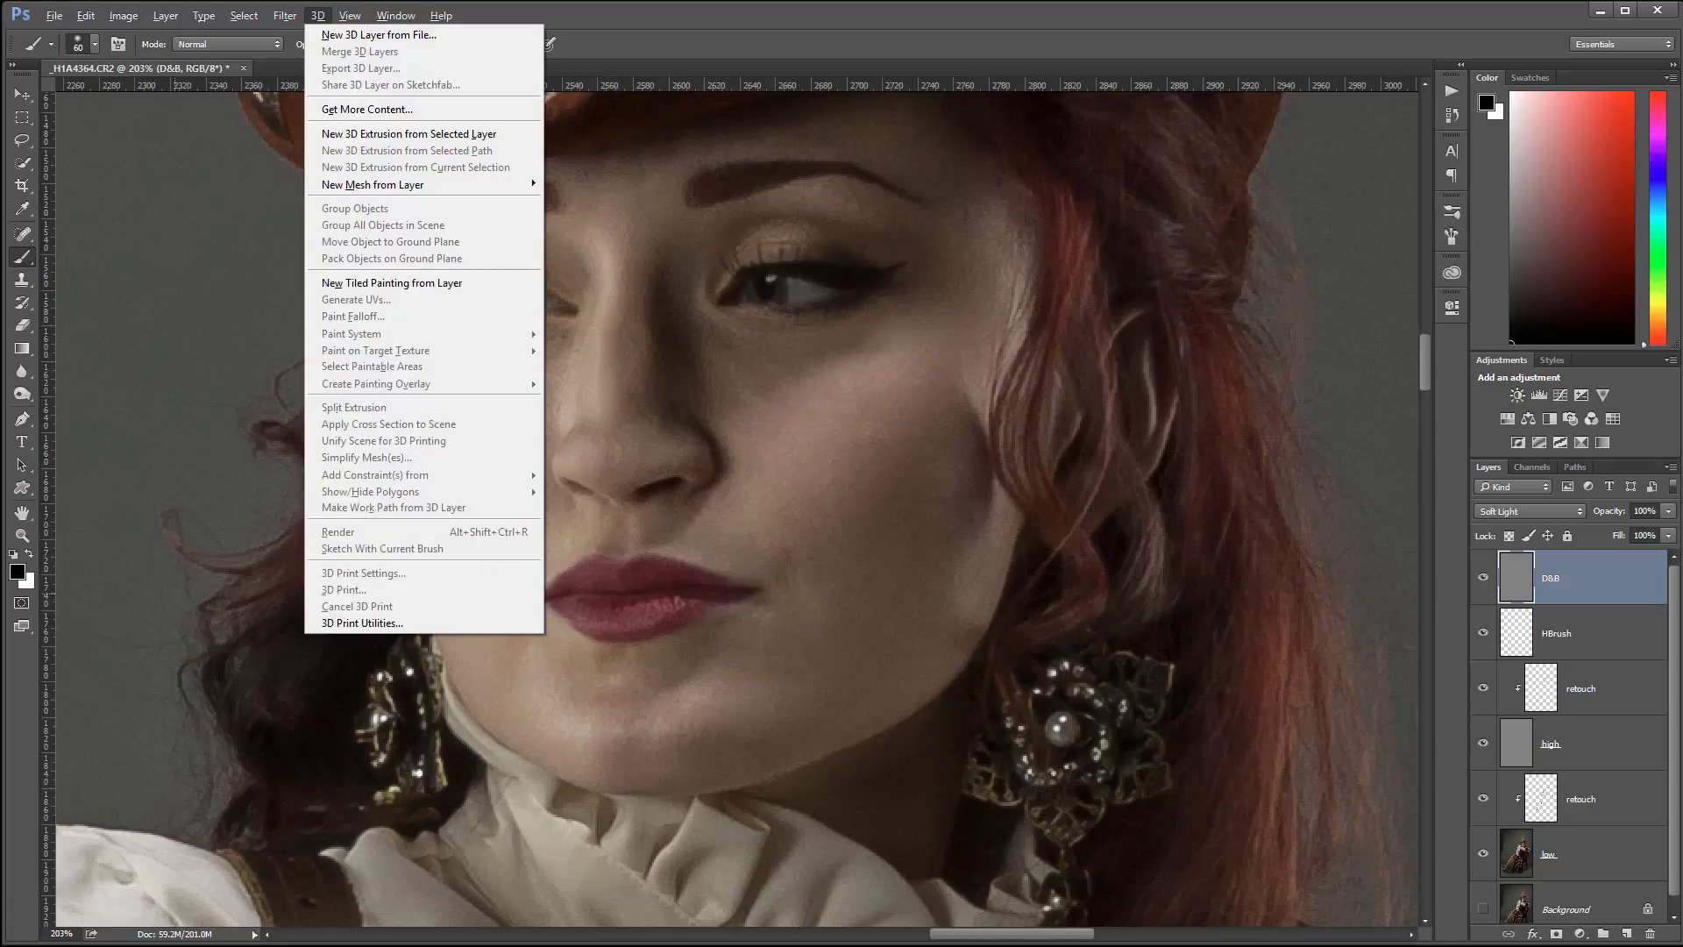
left_click(18, 573)
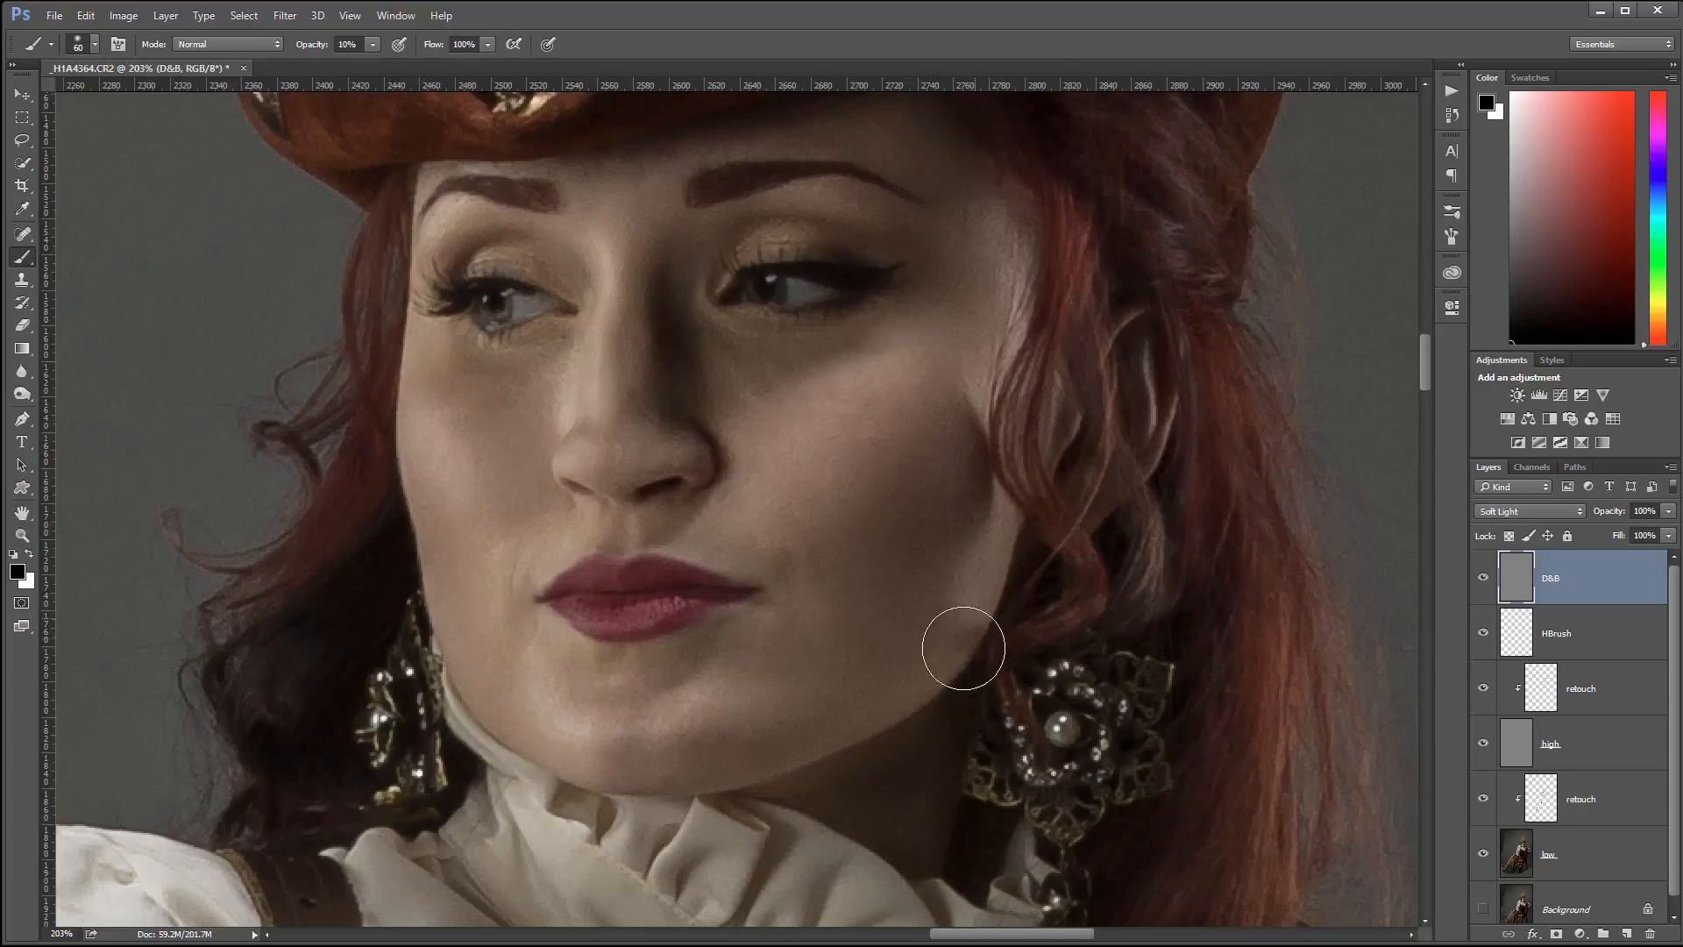
mouse_move(964, 648)
left_mouse_down()
mouse_move(875, 784)
mouse_move(834, 748)
mouse_move(722, 790)
mouse_move(751, 732)
mouse_move(667, 772)
mouse_move(751, 647)
left_mouse_up()
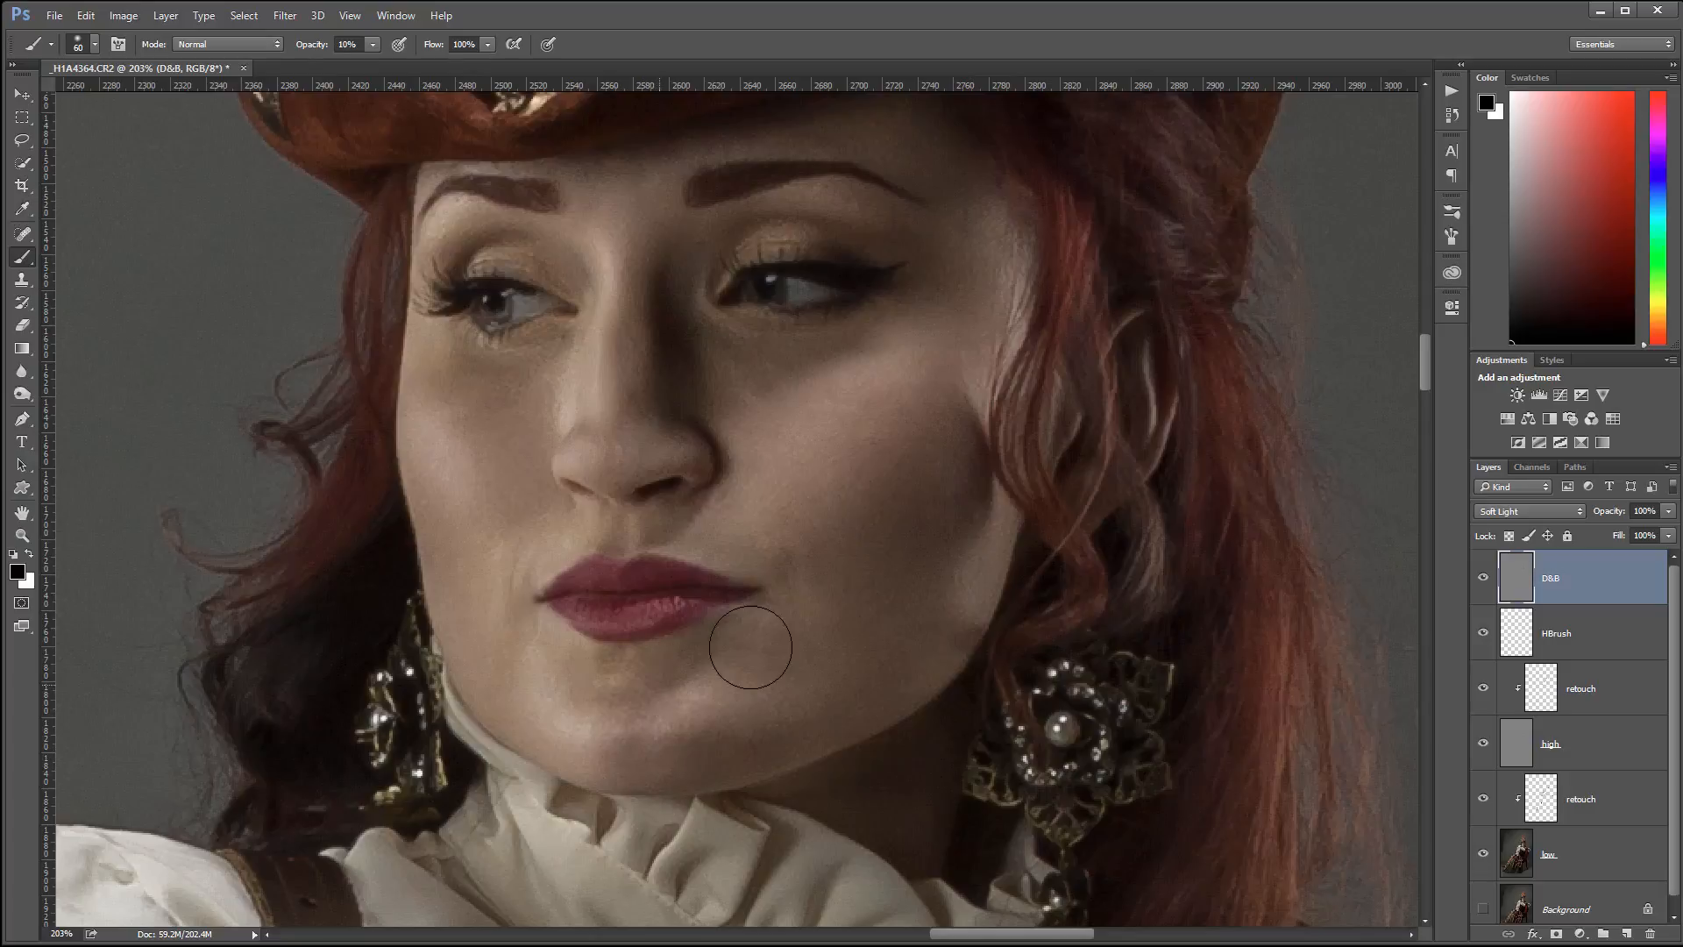
Dodge and burn fine details under the nose with a 30 px brush and on the lips with a 7 px brush
key("bracketleft")
key("bracketleft")
key("bracketleft")
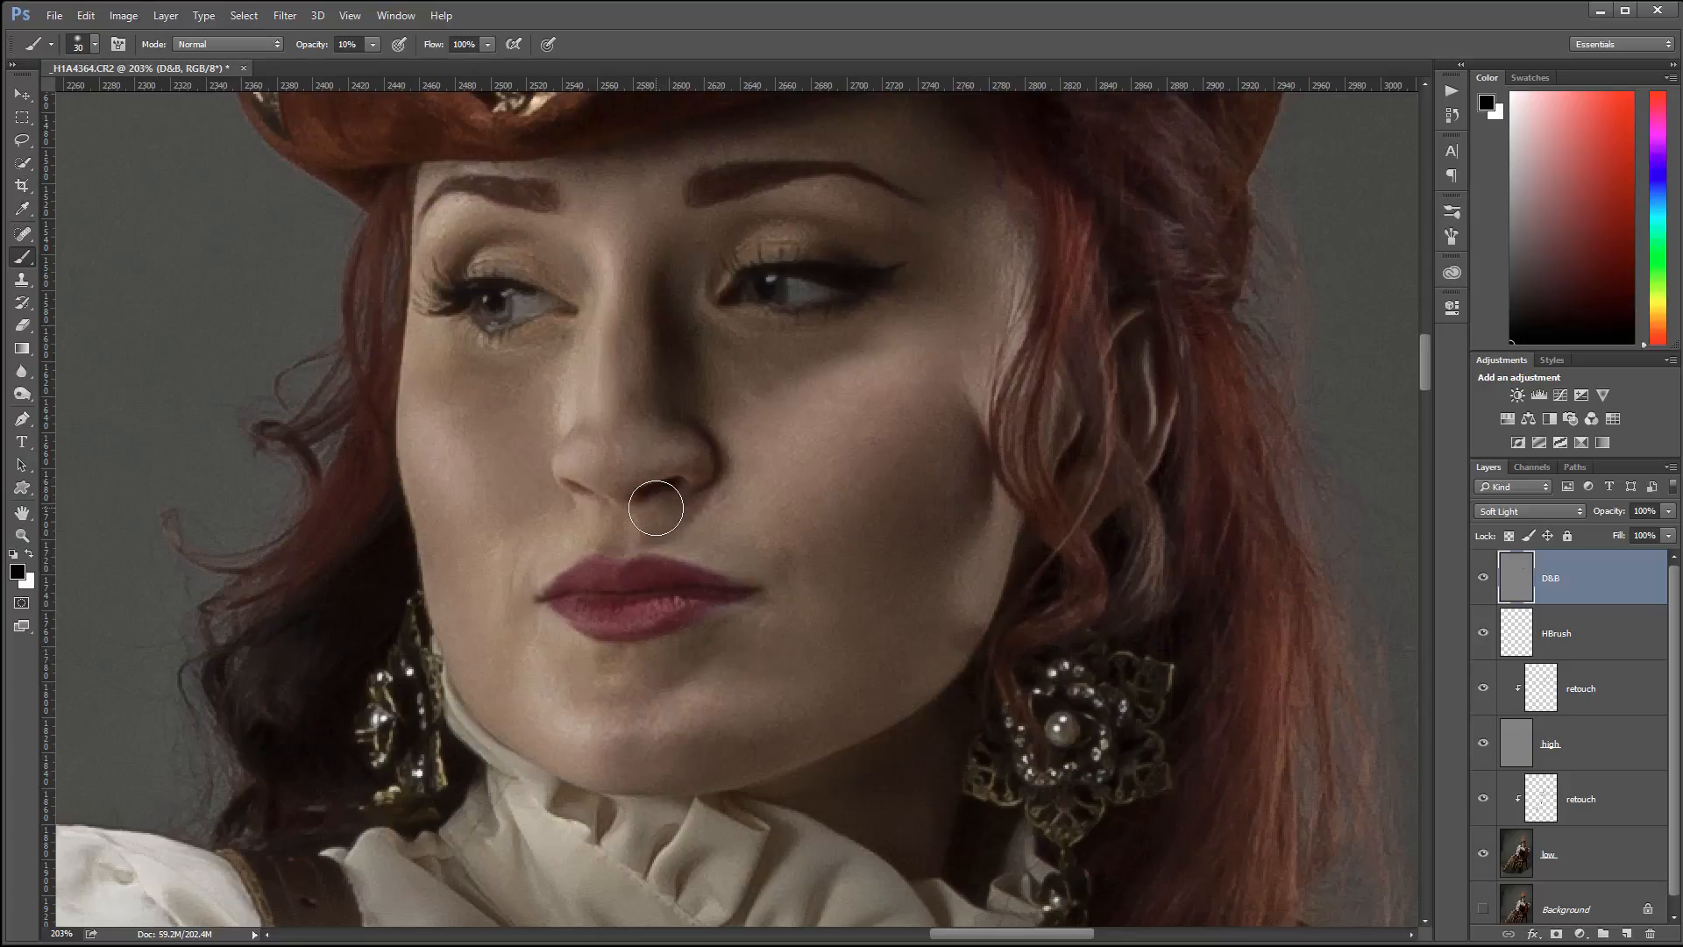
key("bracketleft")
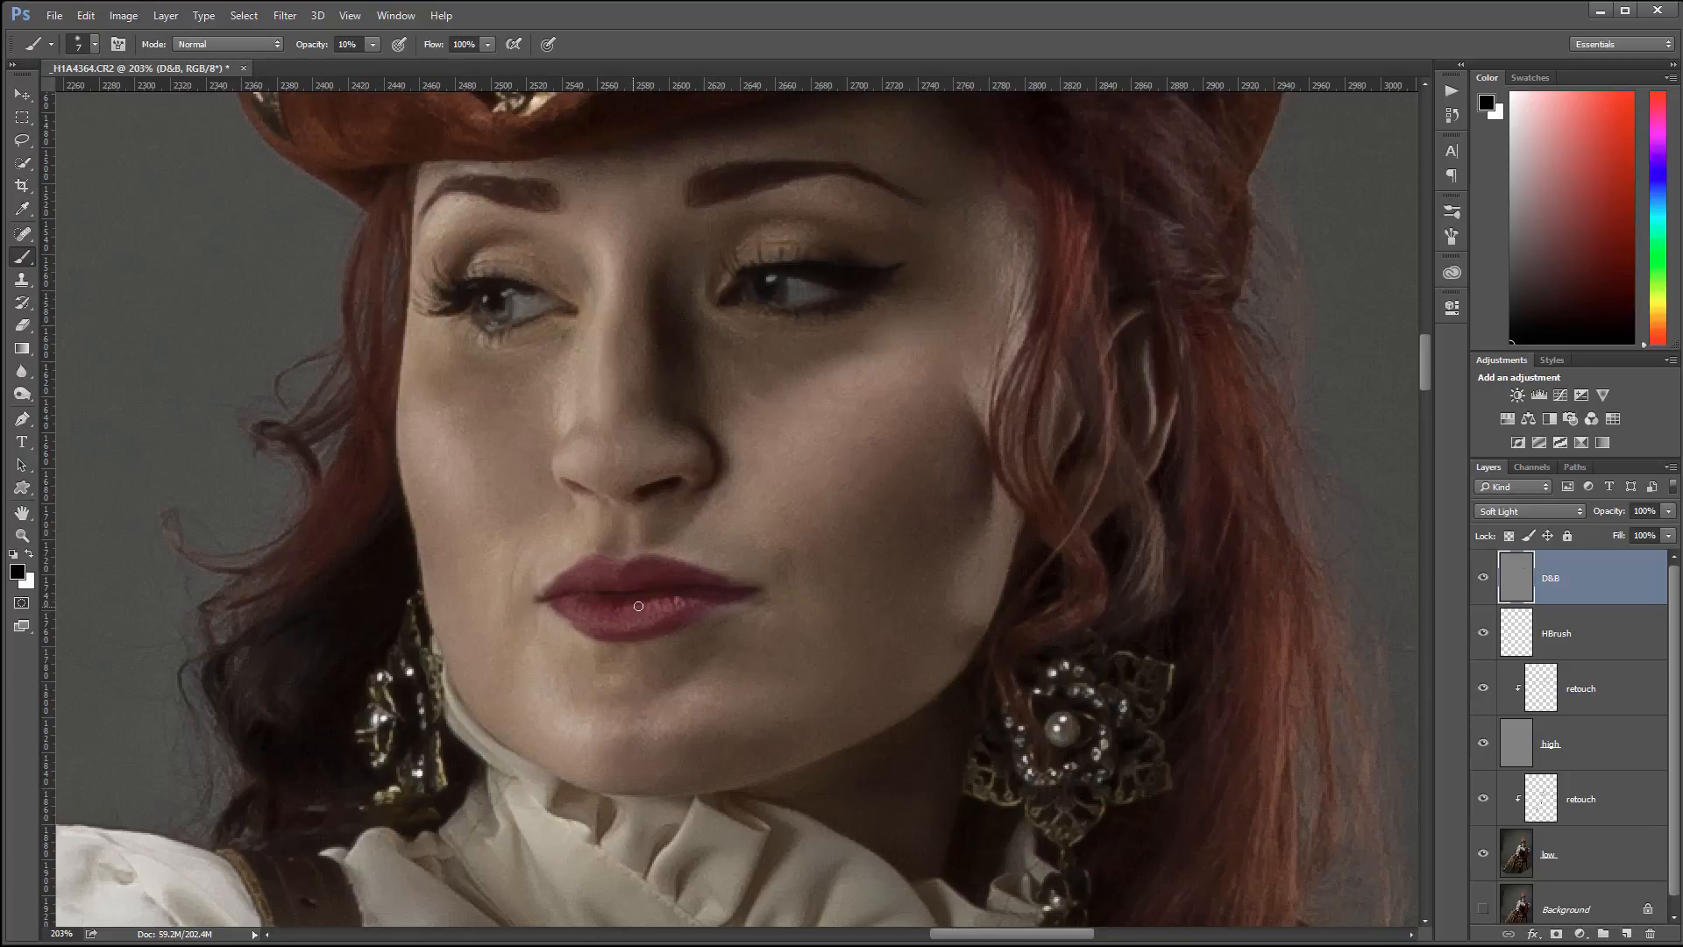
key("x")
key("x")
Enlarge the brush to 45 px and burn the cheek hollow beside the hair with black to deepen the facial contour
key("bracketright")
key("bracketright")
key("bracketright")
key("bracketright")
key("bracketright")
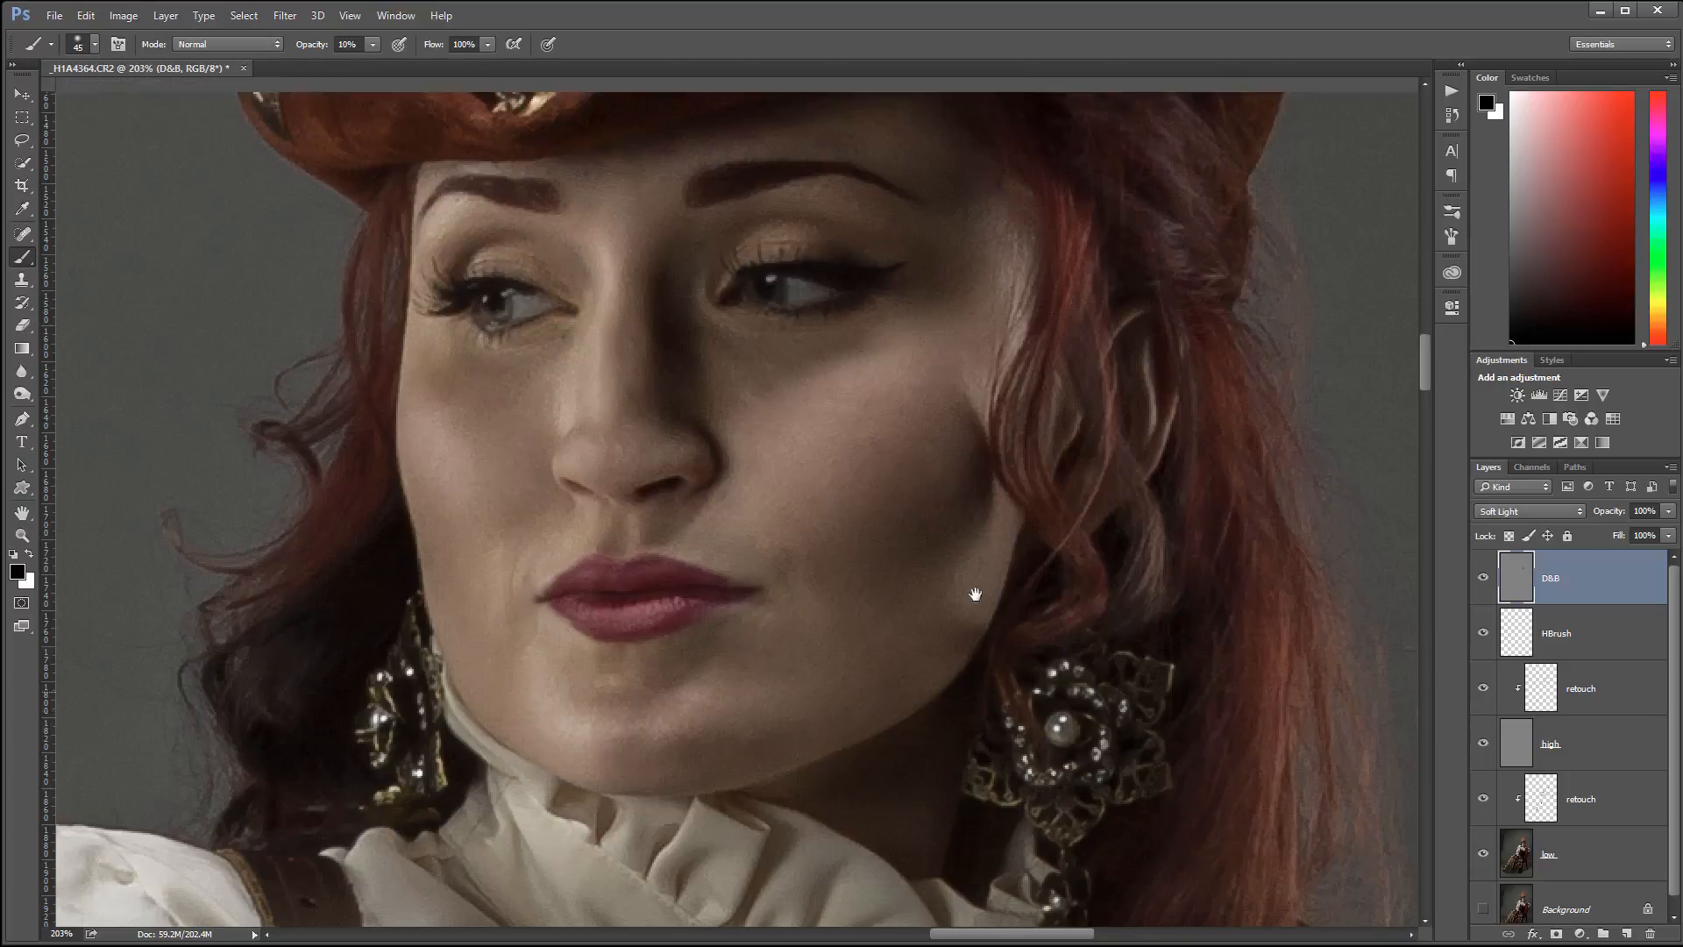
Burn the shadows on the hat and its pink plume feathers with the 45 px black brush
left_click_drag(975, 594, 994, 651)
scroll(986, 666, "up", 6)
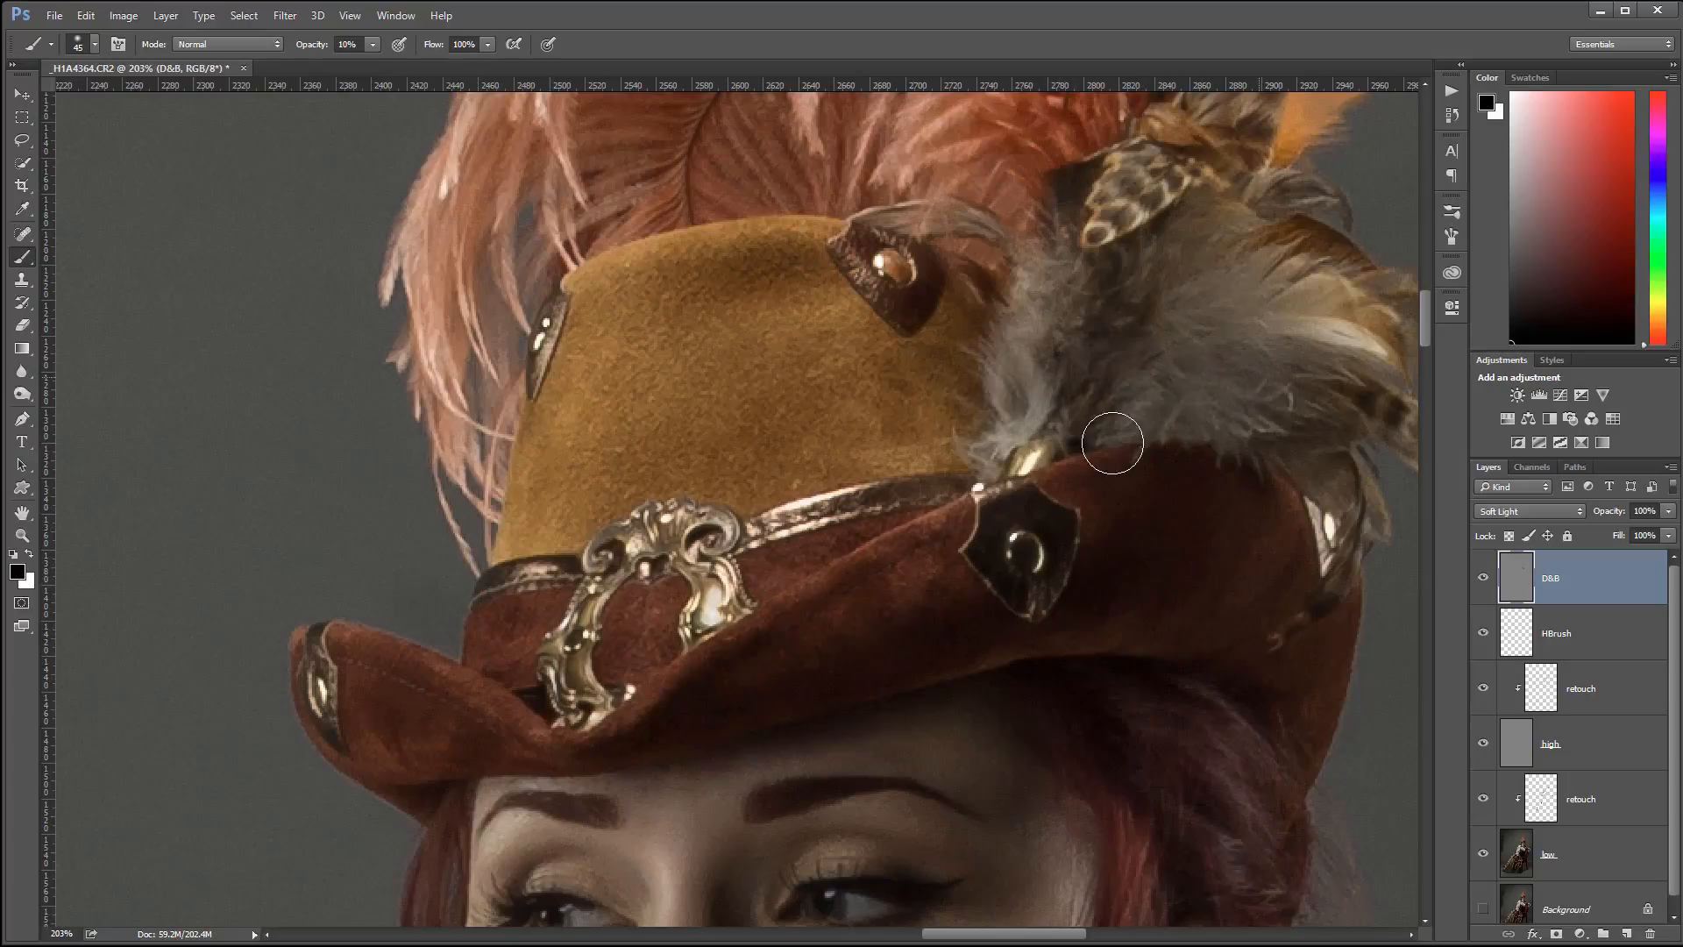
left_click_drag(1113, 439, 1023, 656)
mouse_move(668, 303)
left_mouse_down()
mouse_move(574, 414)
mouse_move(592, 415)
mouse_move(594, 257)
mouse_move(619, 150)
mouse_move(563, 253)
mouse_move(642, 343)
left_mouse_up()
left_click_drag(948, 280, 870, 499)
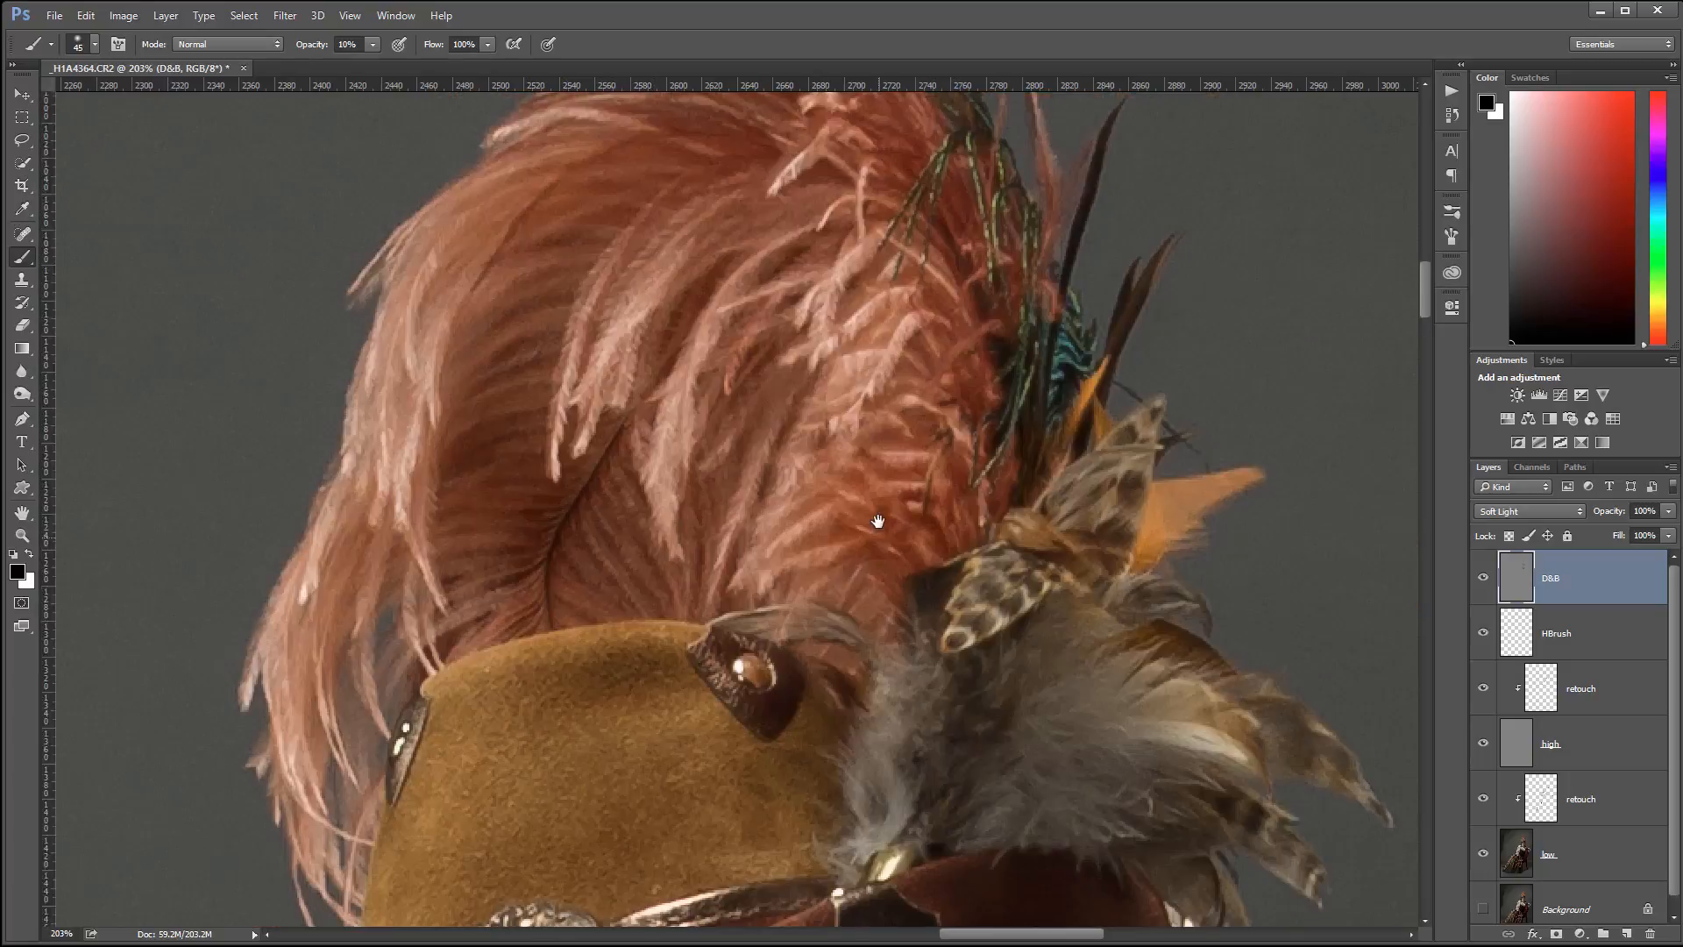
left_click_drag(974, 368, 958, 397)
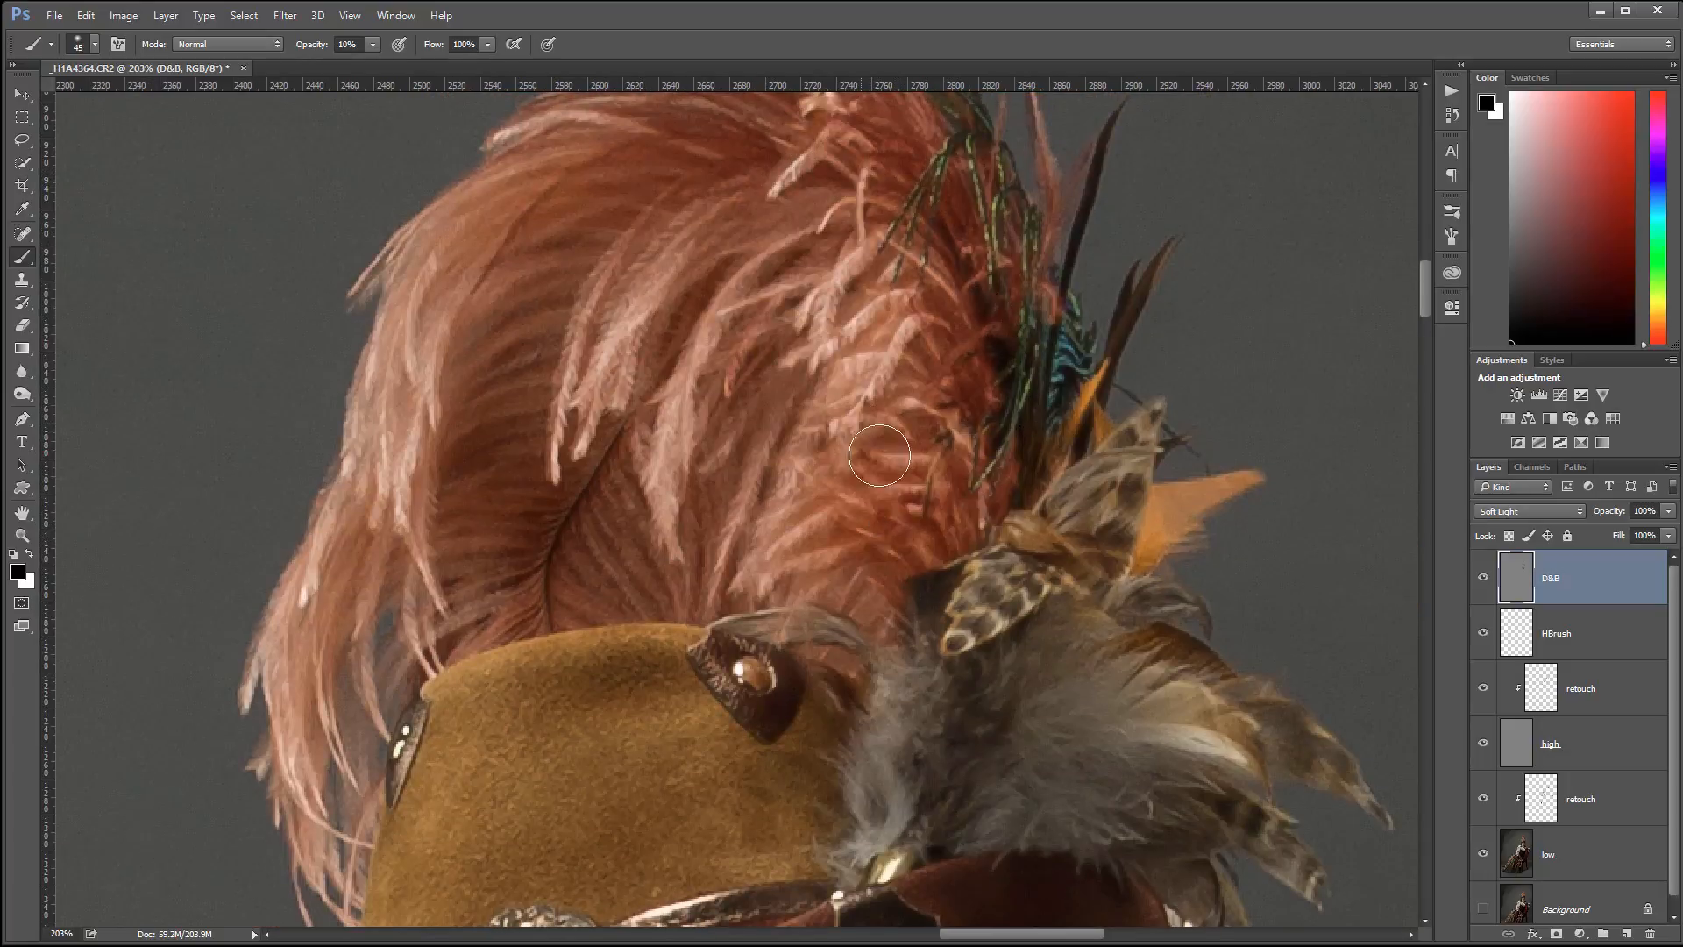
left_click_drag(1018, 796, 1063, 354)
mouse_move(695, 236)
left_mouse_down()
mouse_move(790, 405)
mouse_move(709, 390)
mouse_move(561, 476)
mouse_move(749, 420)
mouse_move(569, 505)
mouse_move(633, 279)
mouse_move(828, 374)
mouse_move(720, 425)
mouse_move(539, 464)
mouse_move(851, 427)
mouse_move(751, 441)
mouse_move(434, 583)
mouse_move(411, 611)
left_mouse_up()
Burn the shadows of the blouse collar and its ruffle folds, reducing the brush to 20 px for the narrow pleats
left_click_drag(1214, 793, 1070, 281)
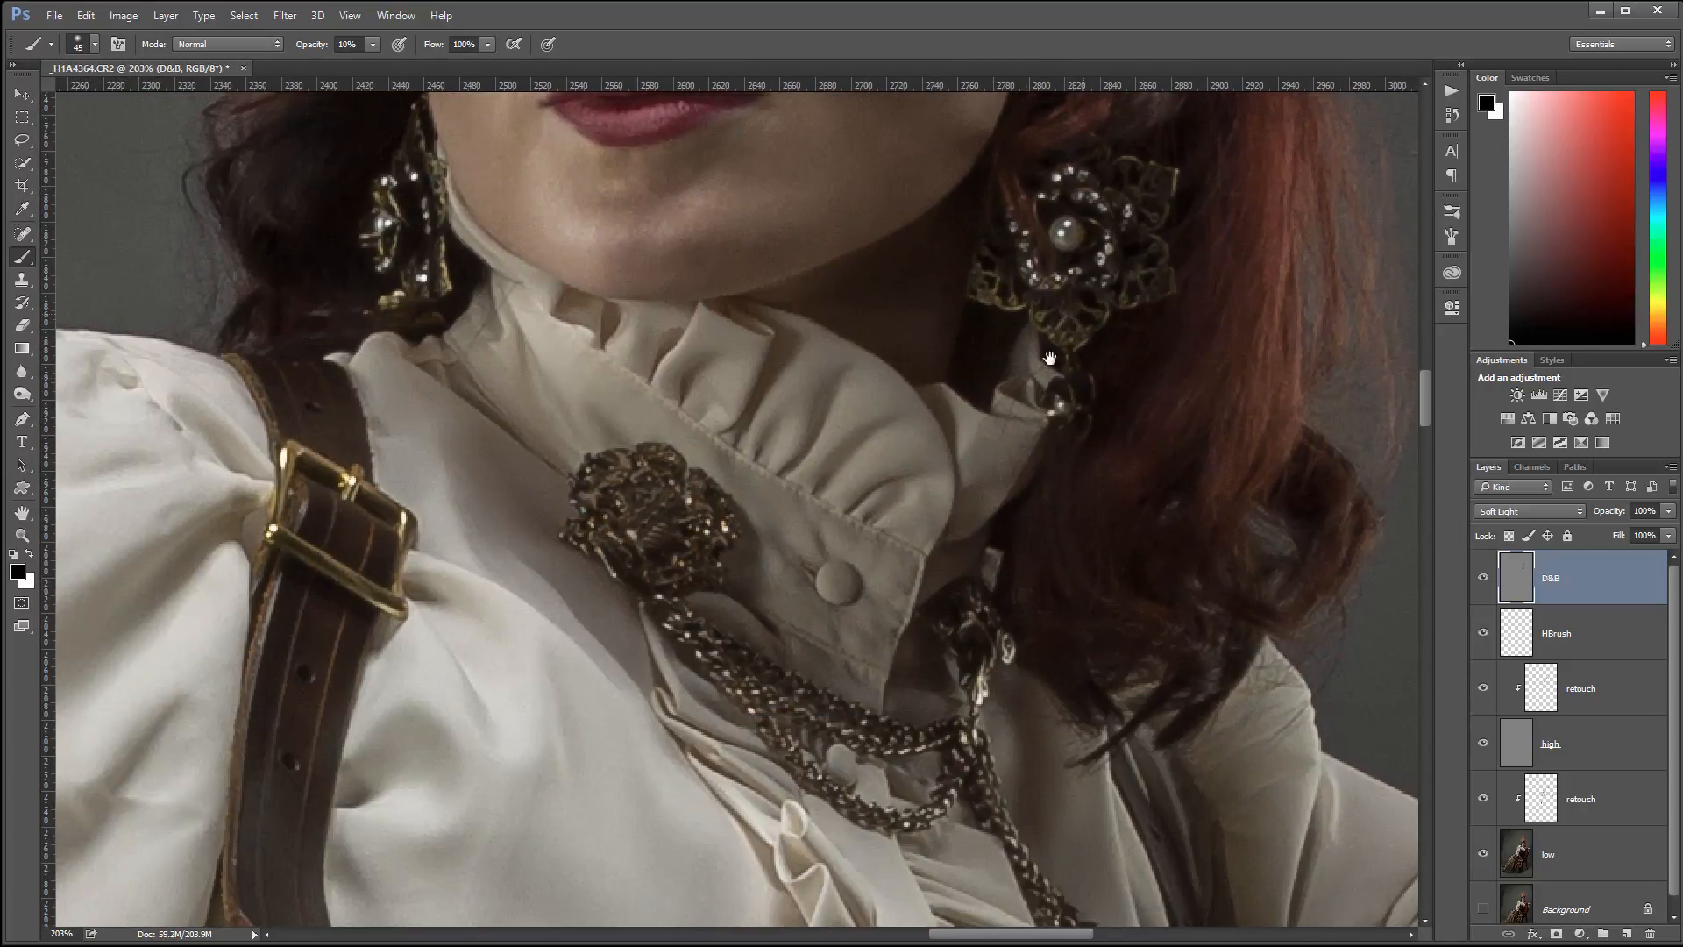
left_click_drag(694, 367, 720, 373)
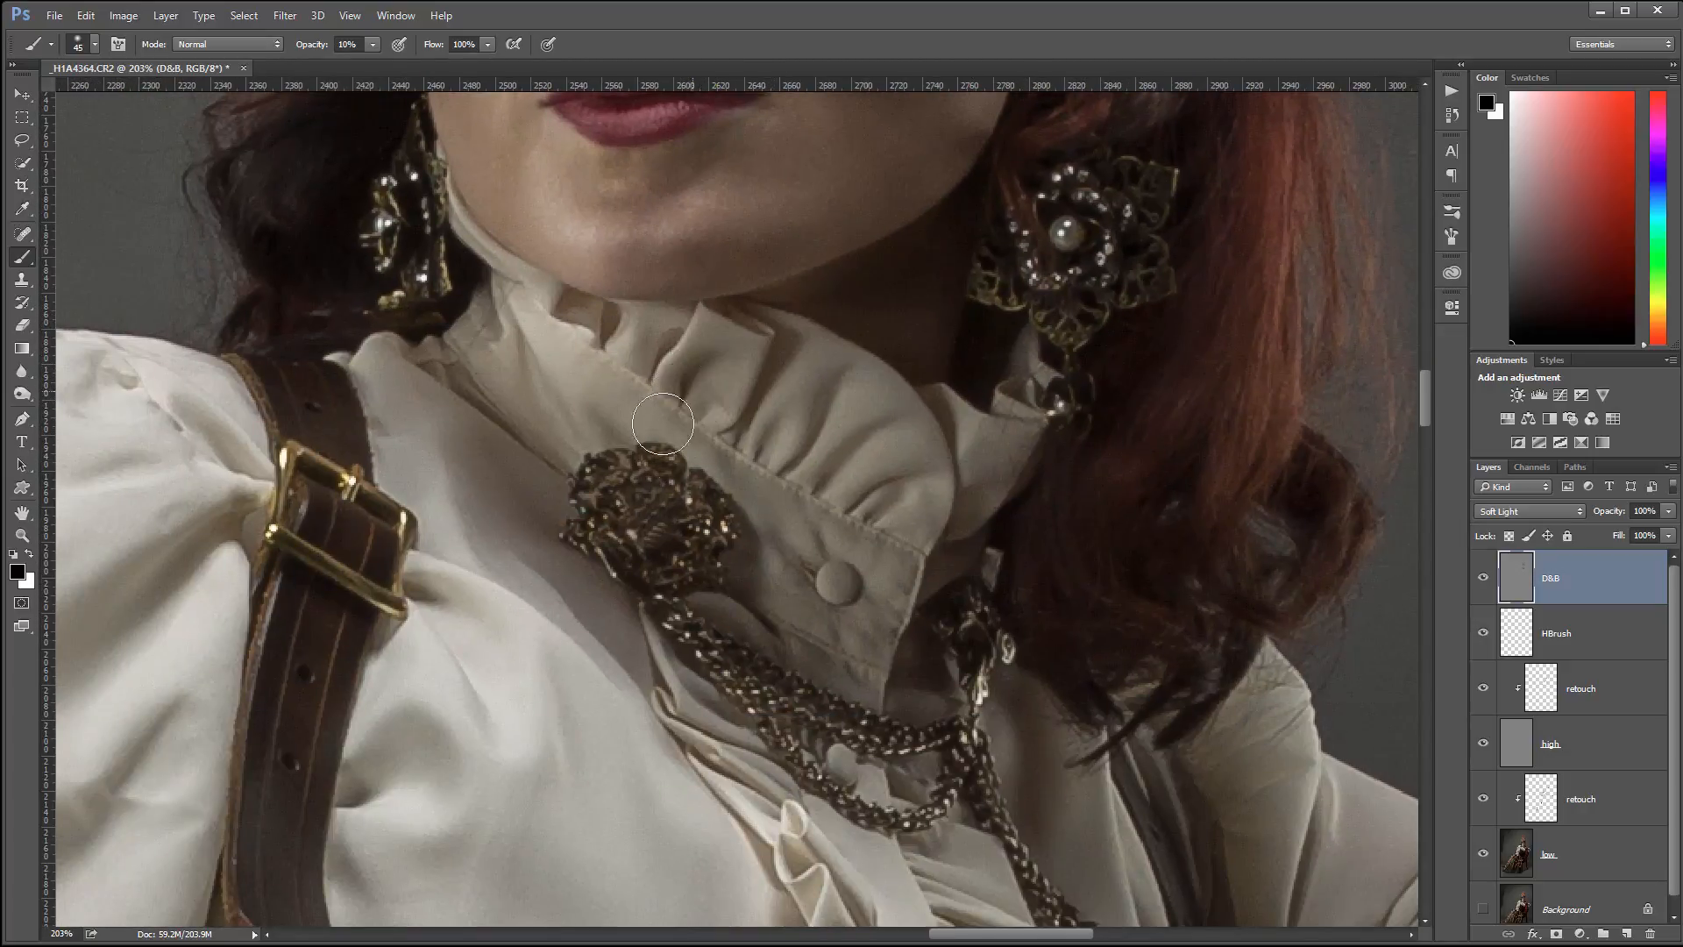
mouse_move(591, 390)
left_mouse_down()
mouse_move(623, 406)
mouse_move(552, 398)
left_mouse_up()
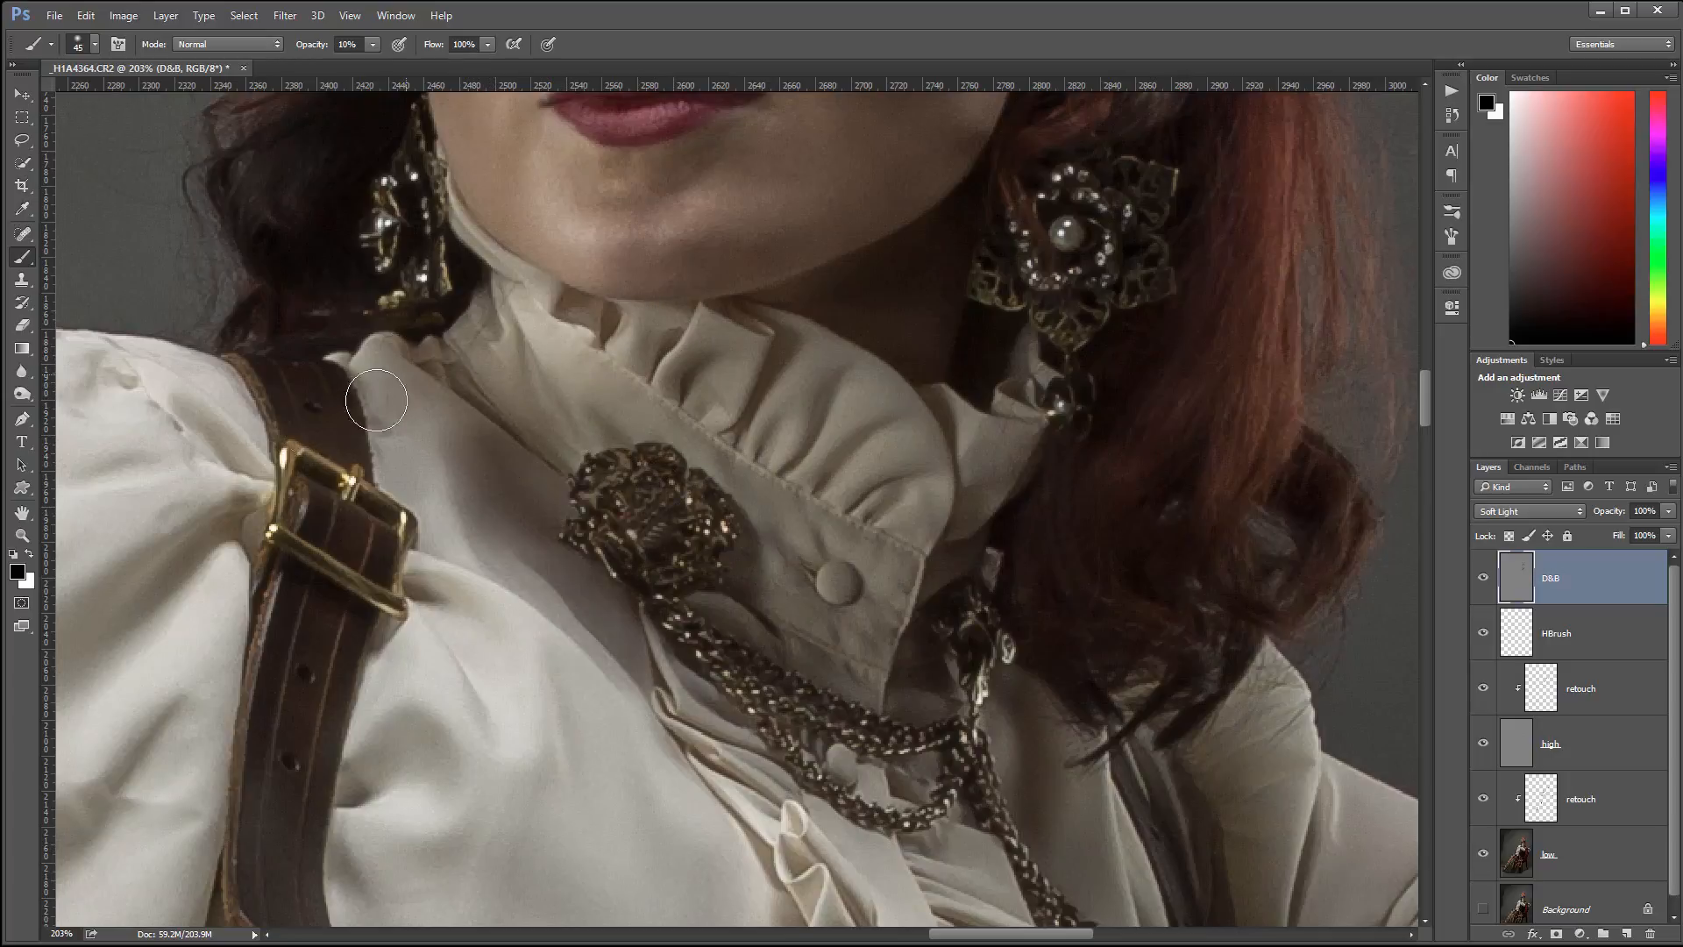
key("bracketleft")
key("bracketleft")
key("bracketleft")
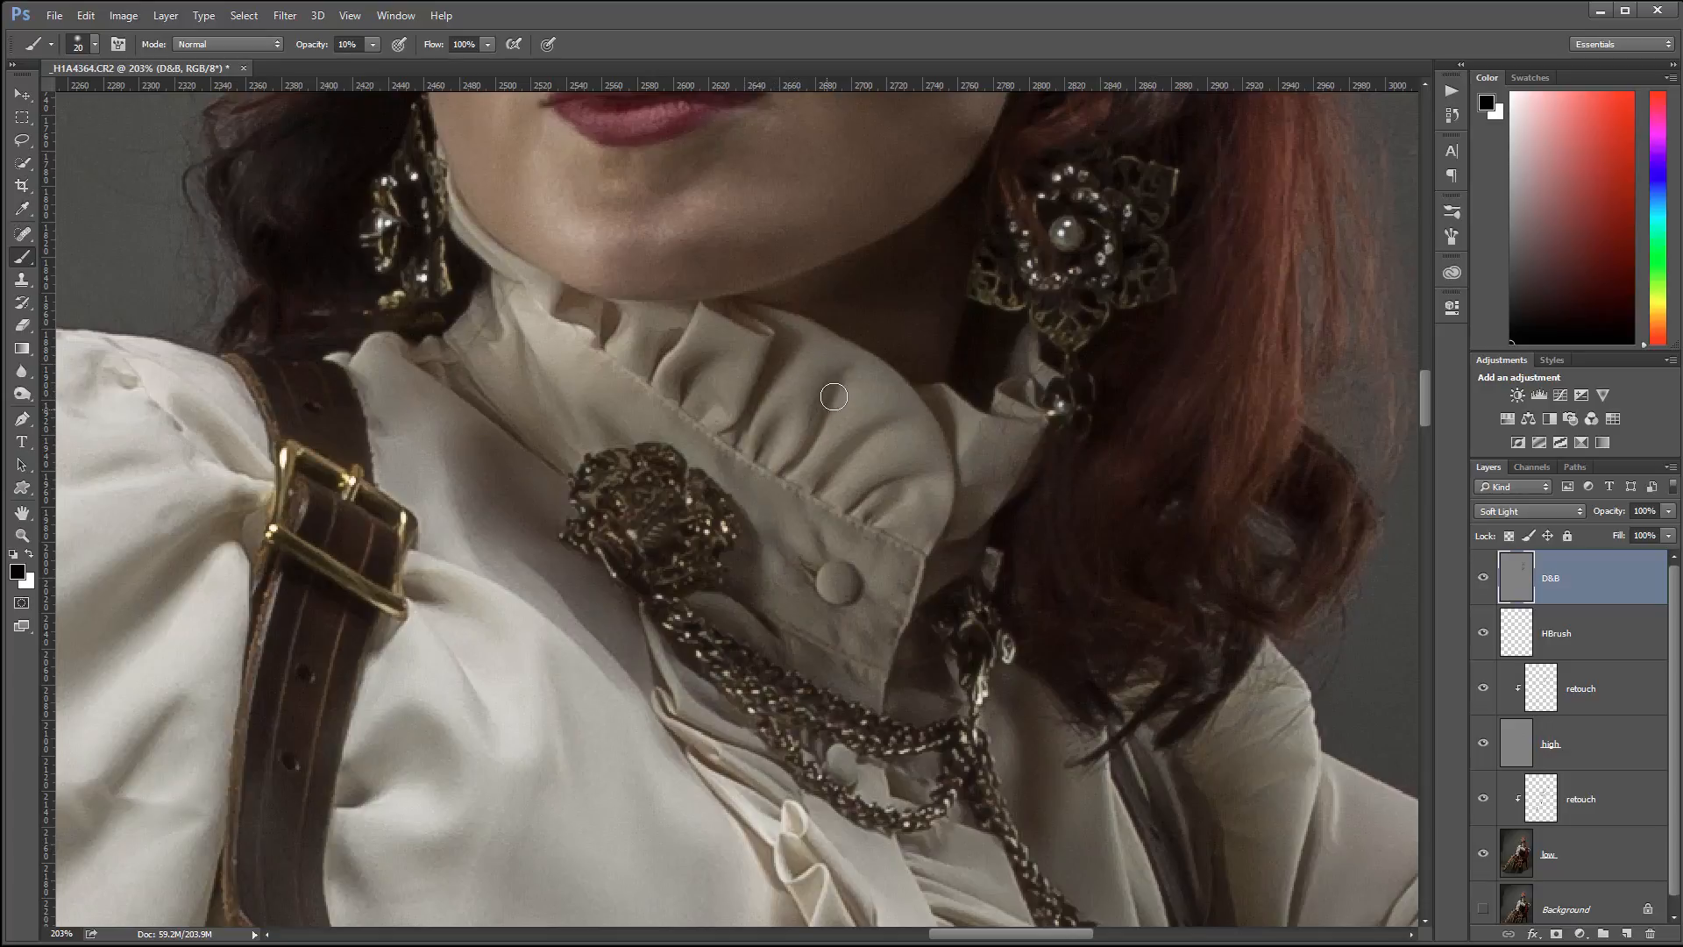
mouse_move(852, 448)
left_mouse_down()
mouse_move(875, 505)
mouse_move(932, 479)
mouse_move(934, 447)
mouse_move(849, 442)
left_mouse_up()
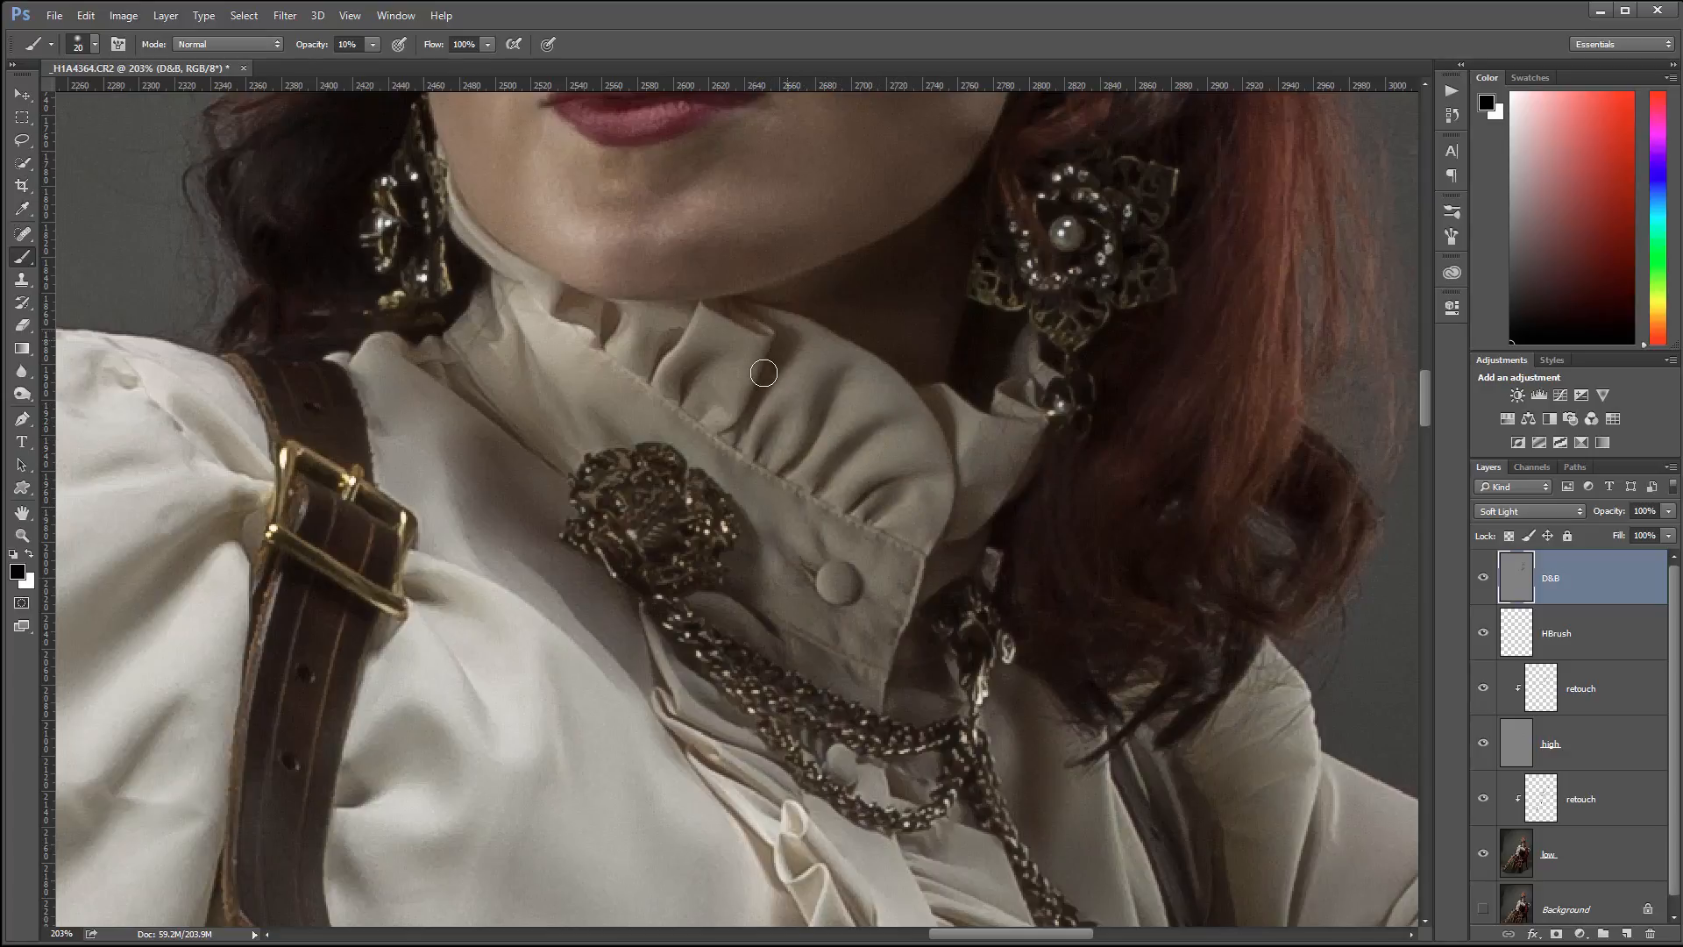
left_click_drag(664, 358, 655, 352)
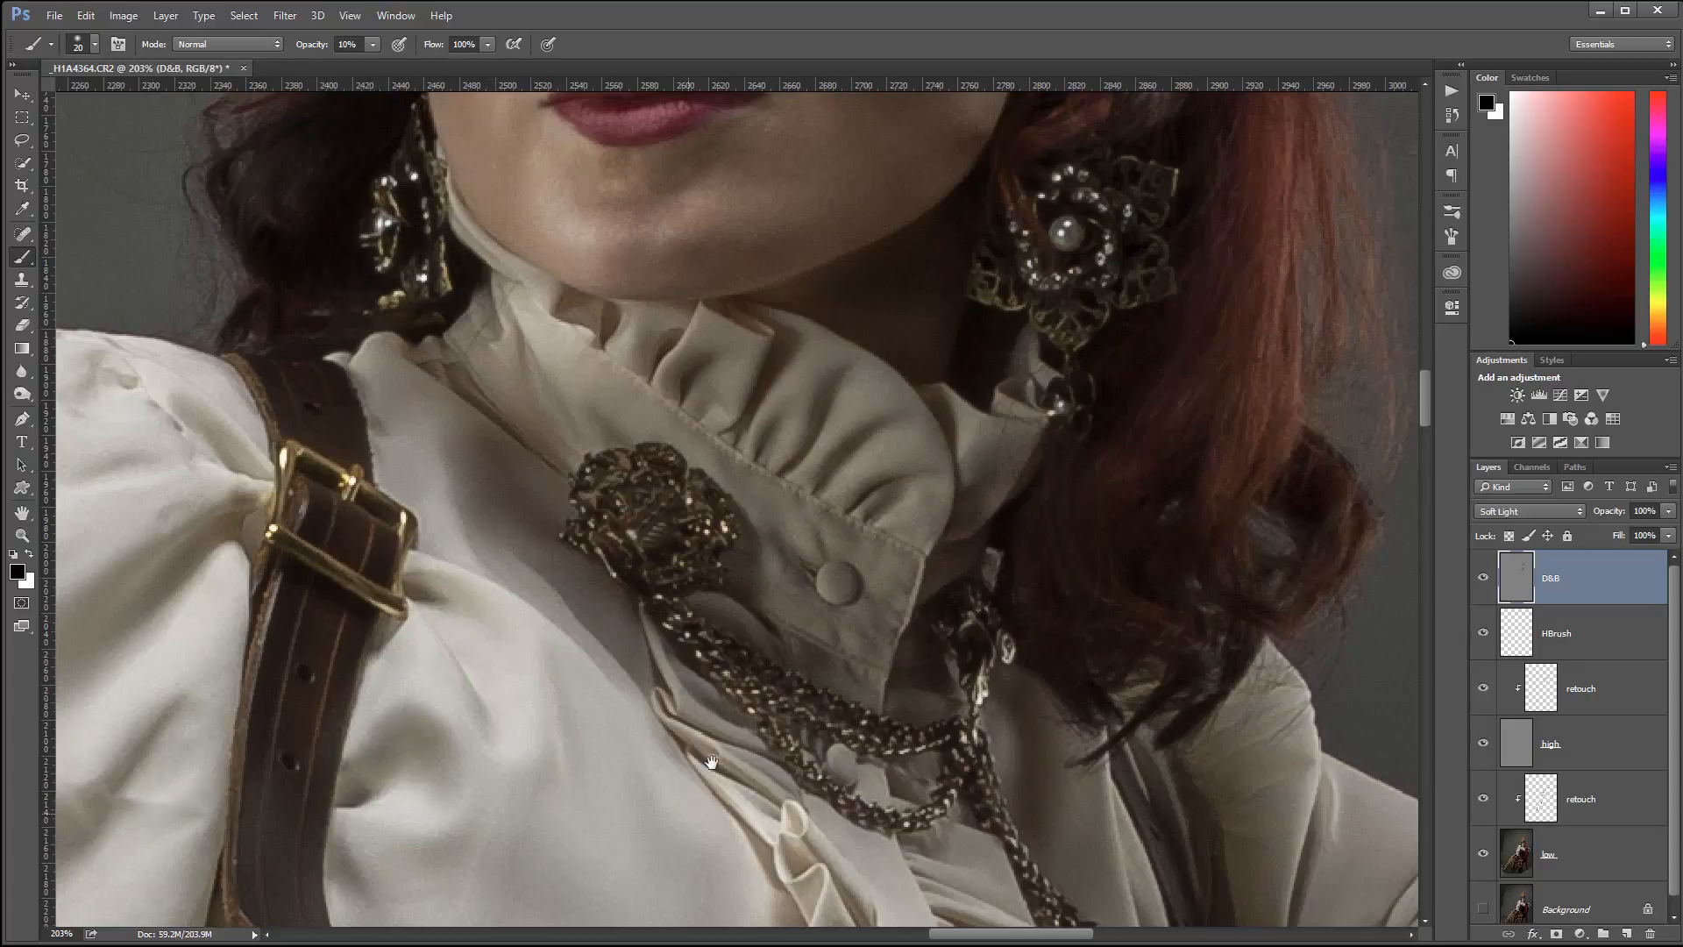
Burn the fold shadows on the blouse front, along the button ruffles and at the blouse's lower edge with the 20 px brush
mouse_move(726, 752)
left_mouse_down()
mouse_move(825, 443)
mouse_move(870, 379)
left_mouse_up()
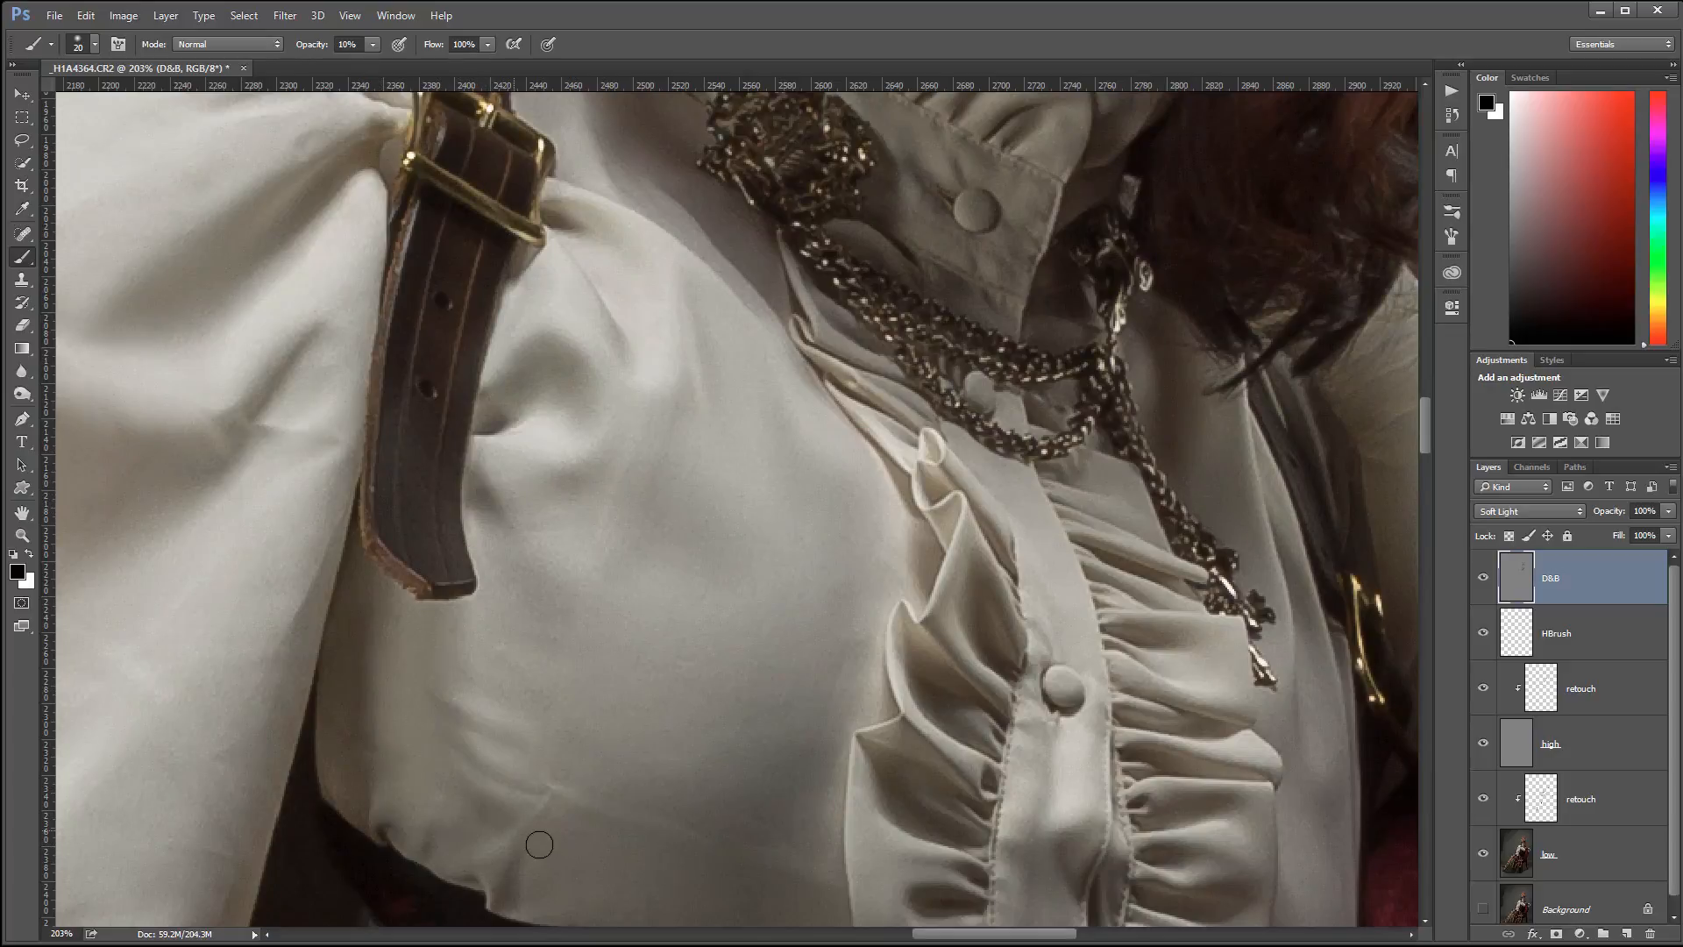
left_click_drag(823, 779, 788, 536)
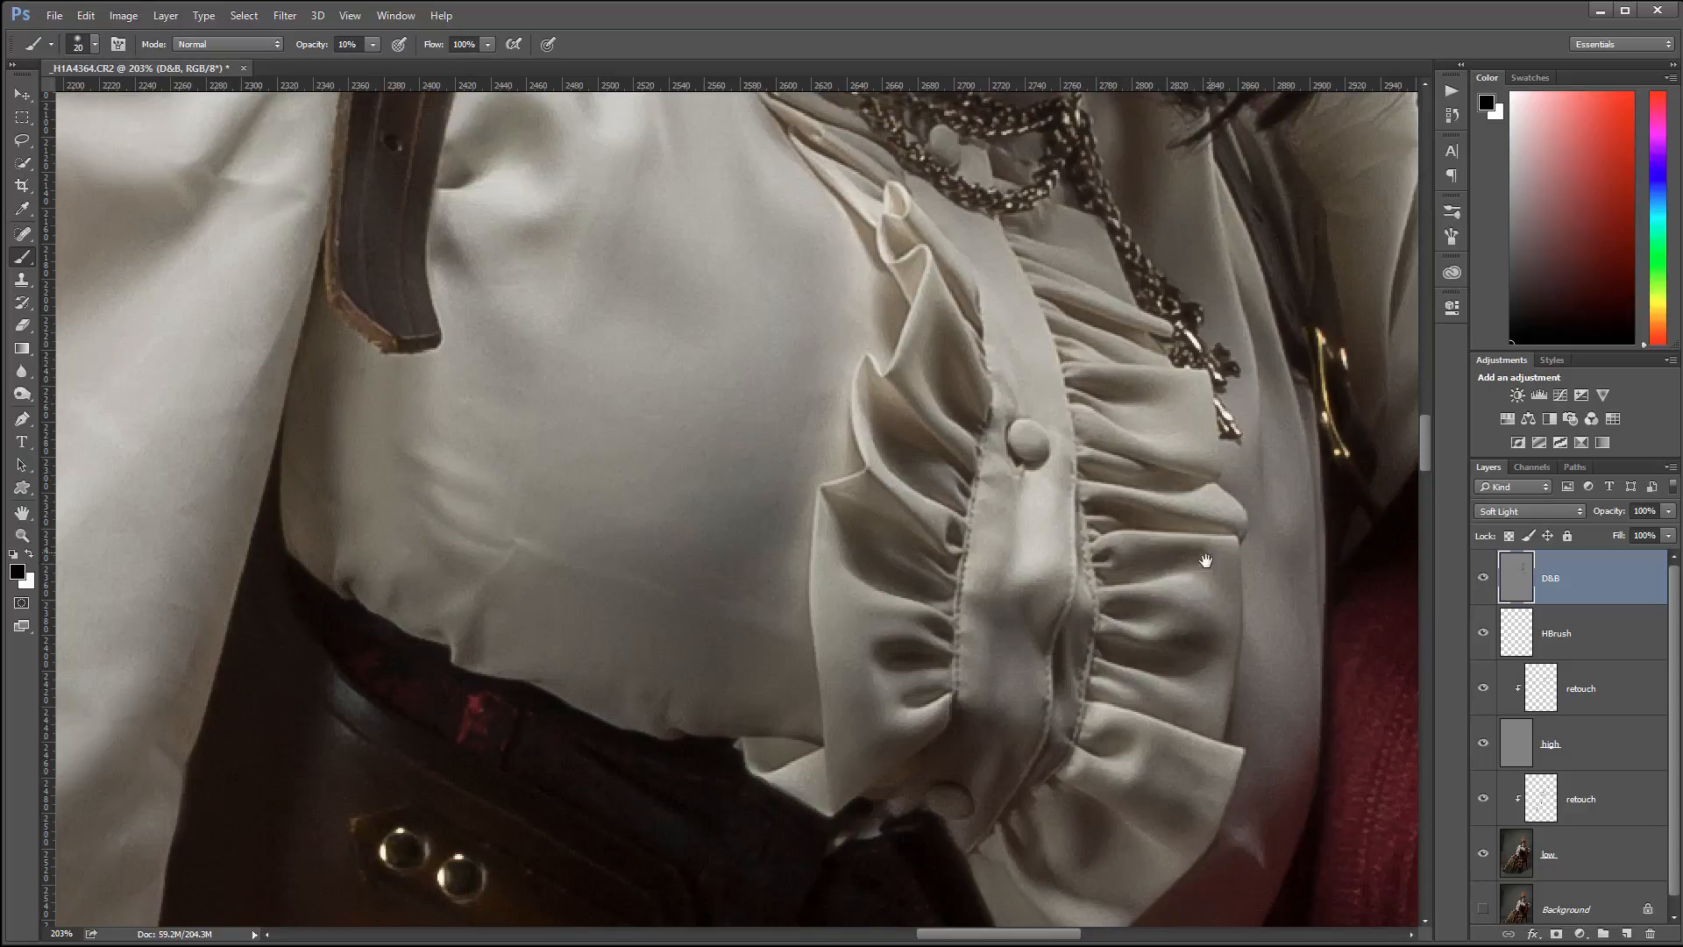
left_click_drag(1205, 561, 856, 903)
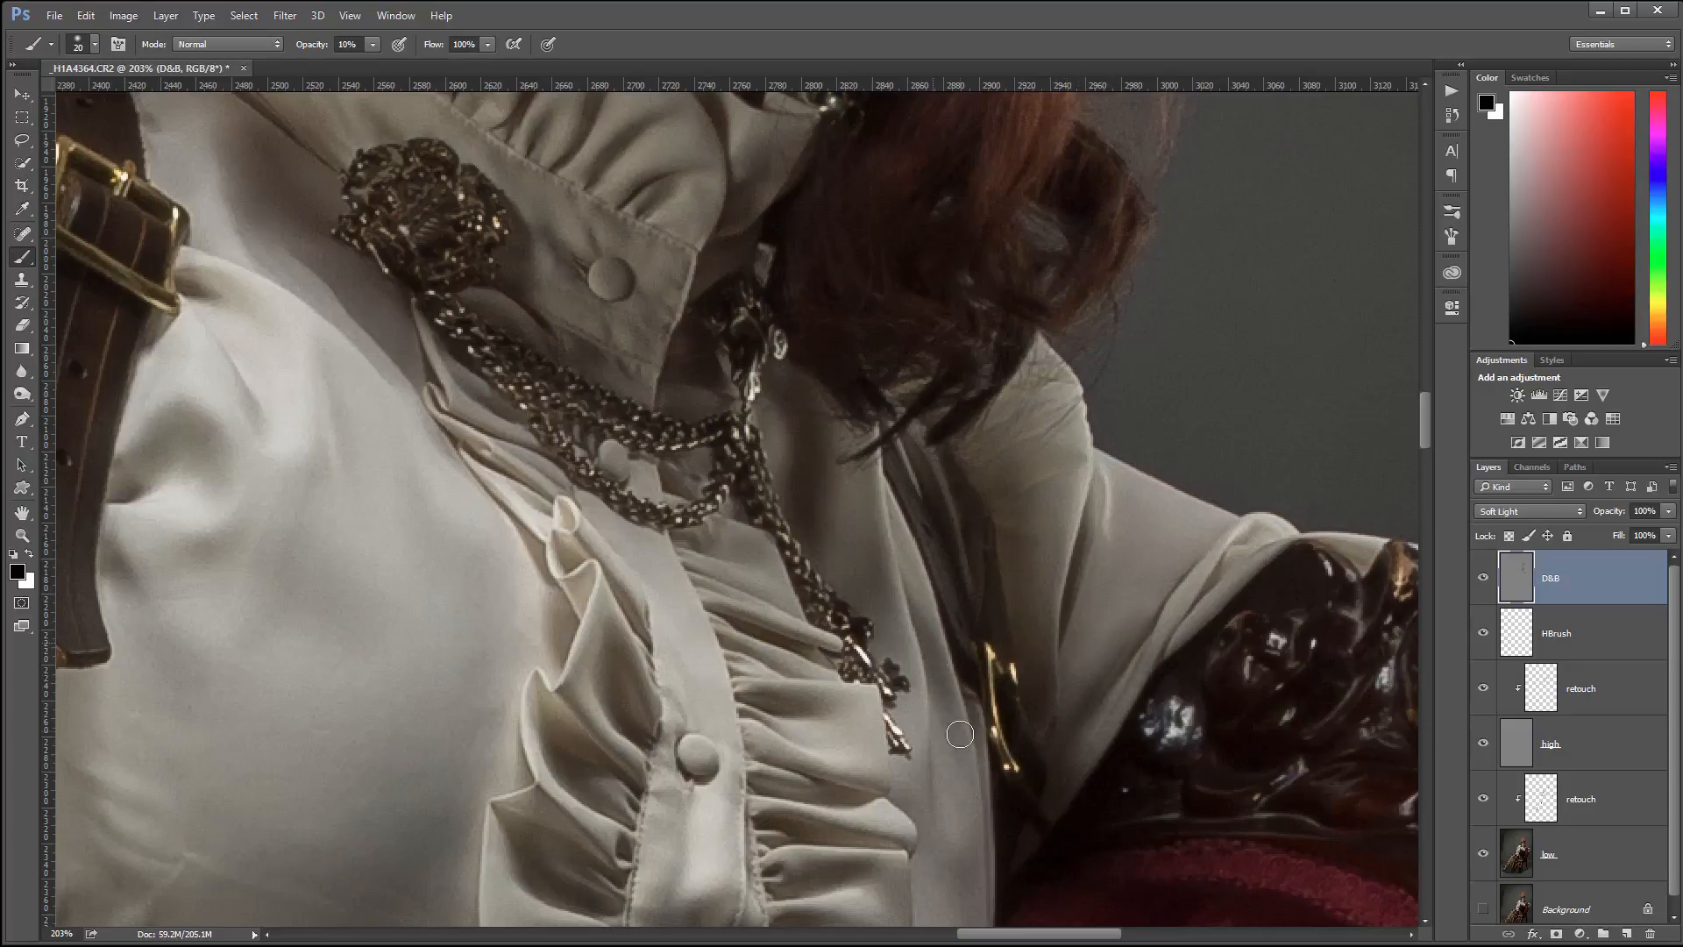
left_click_drag(1144, 785, 936, 248)
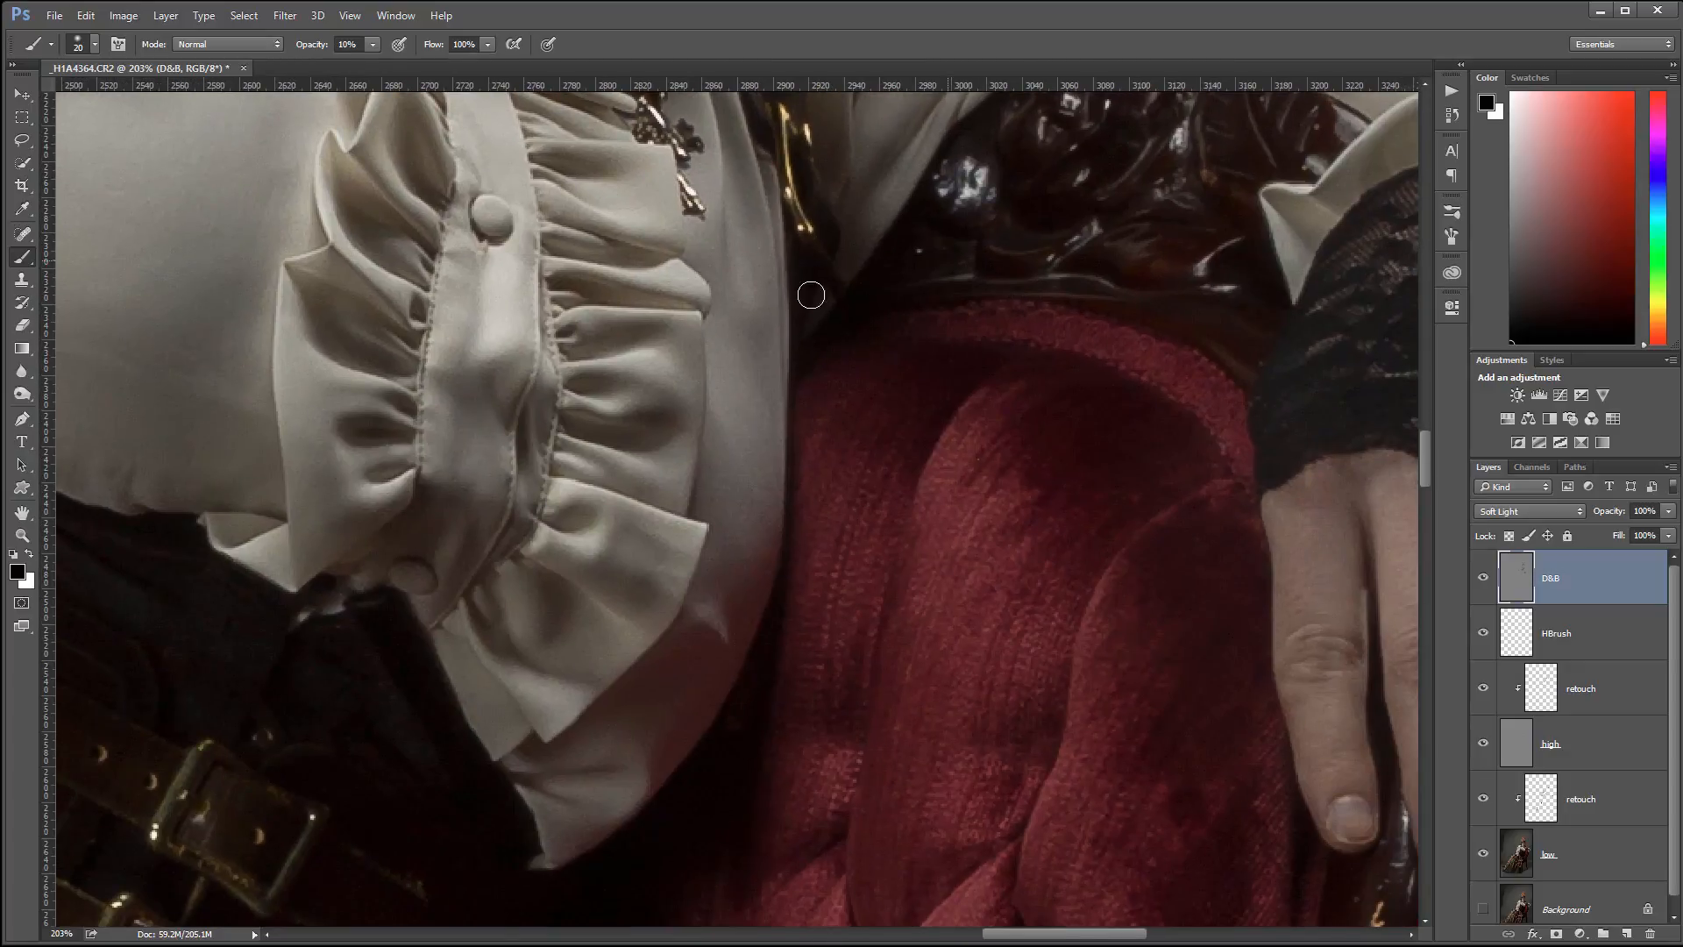
mouse_move(737, 617)
left_mouse_down()
mouse_move(662, 740)
mouse_move(543, 806)
left_mouse_up()
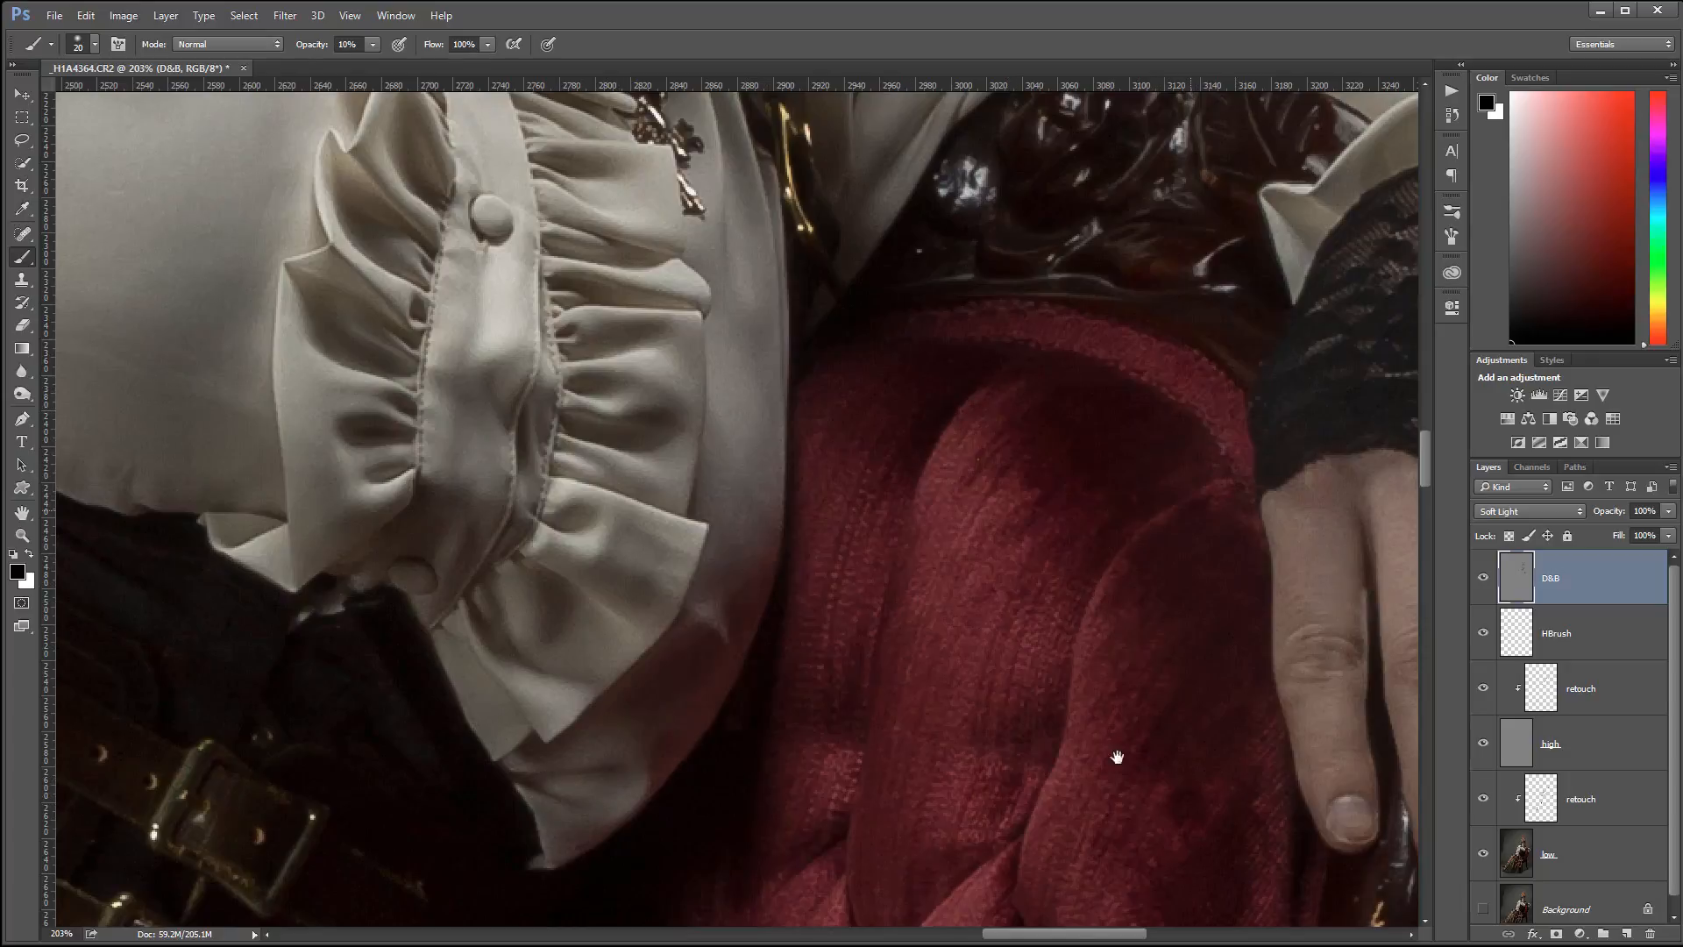
Dodge and burn the folds of the red velvet fabric beside the hand, alternating white and black at 20 px
left_click_drag(1117, 757, 1138, 410)
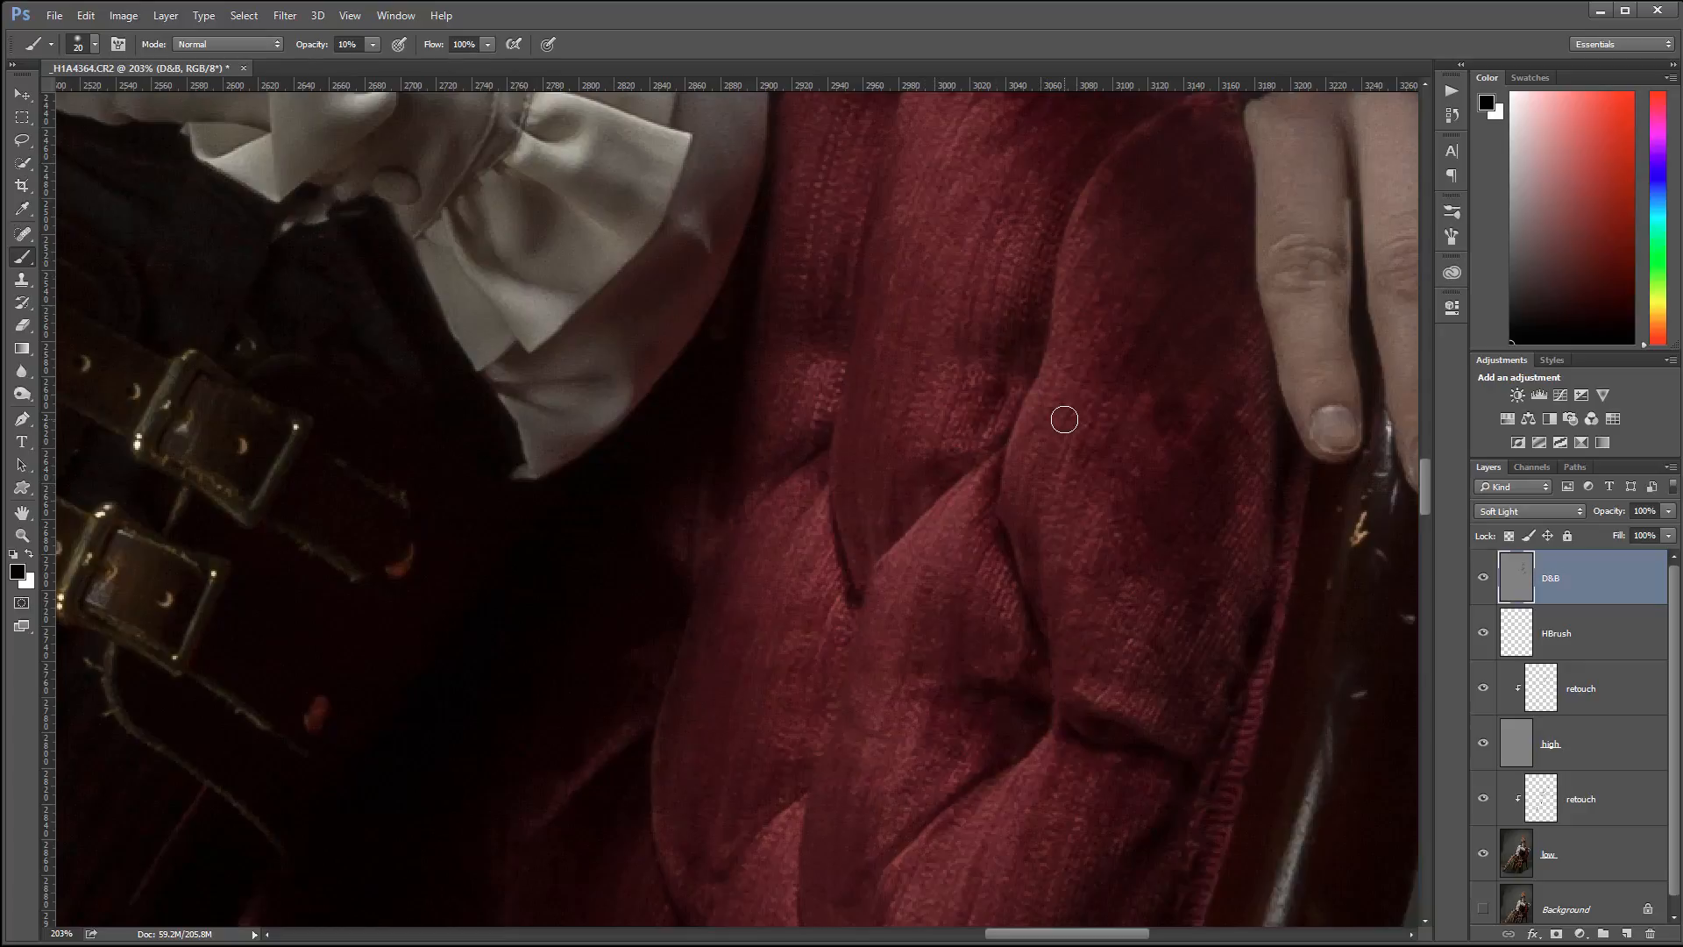
key("x")
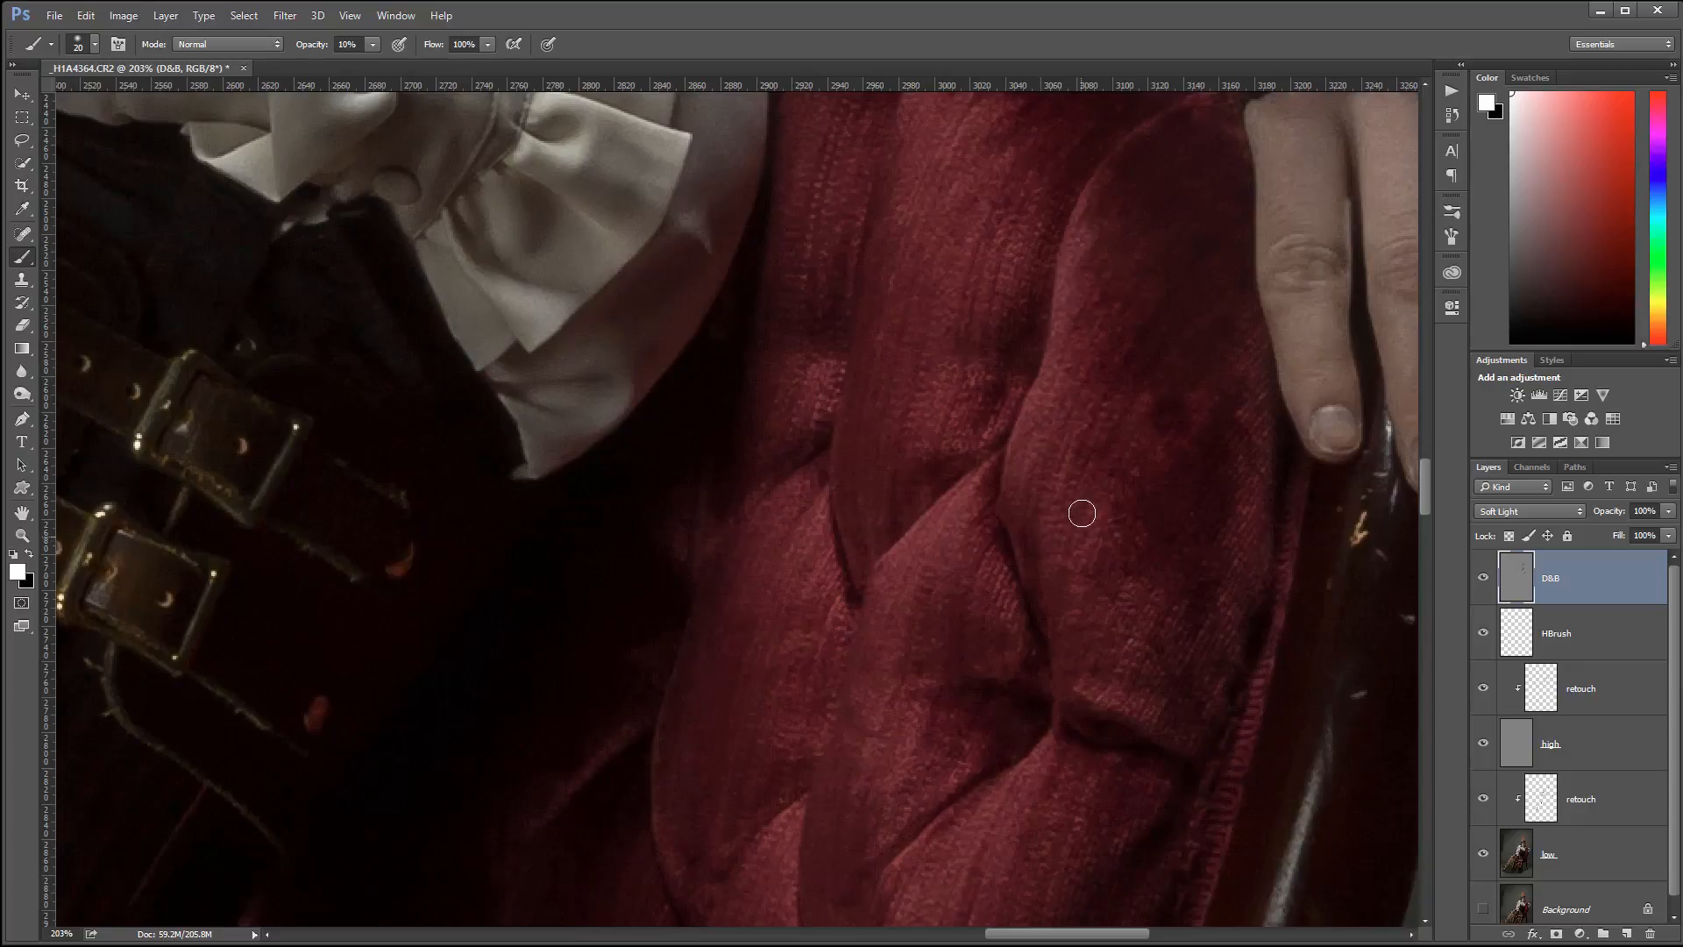
key("x")
Dodge and burn the fingers below the lace glove and the underside of the puffed sleeve, alternating white and black
left_click_drag(1363, 461, 848, 783)
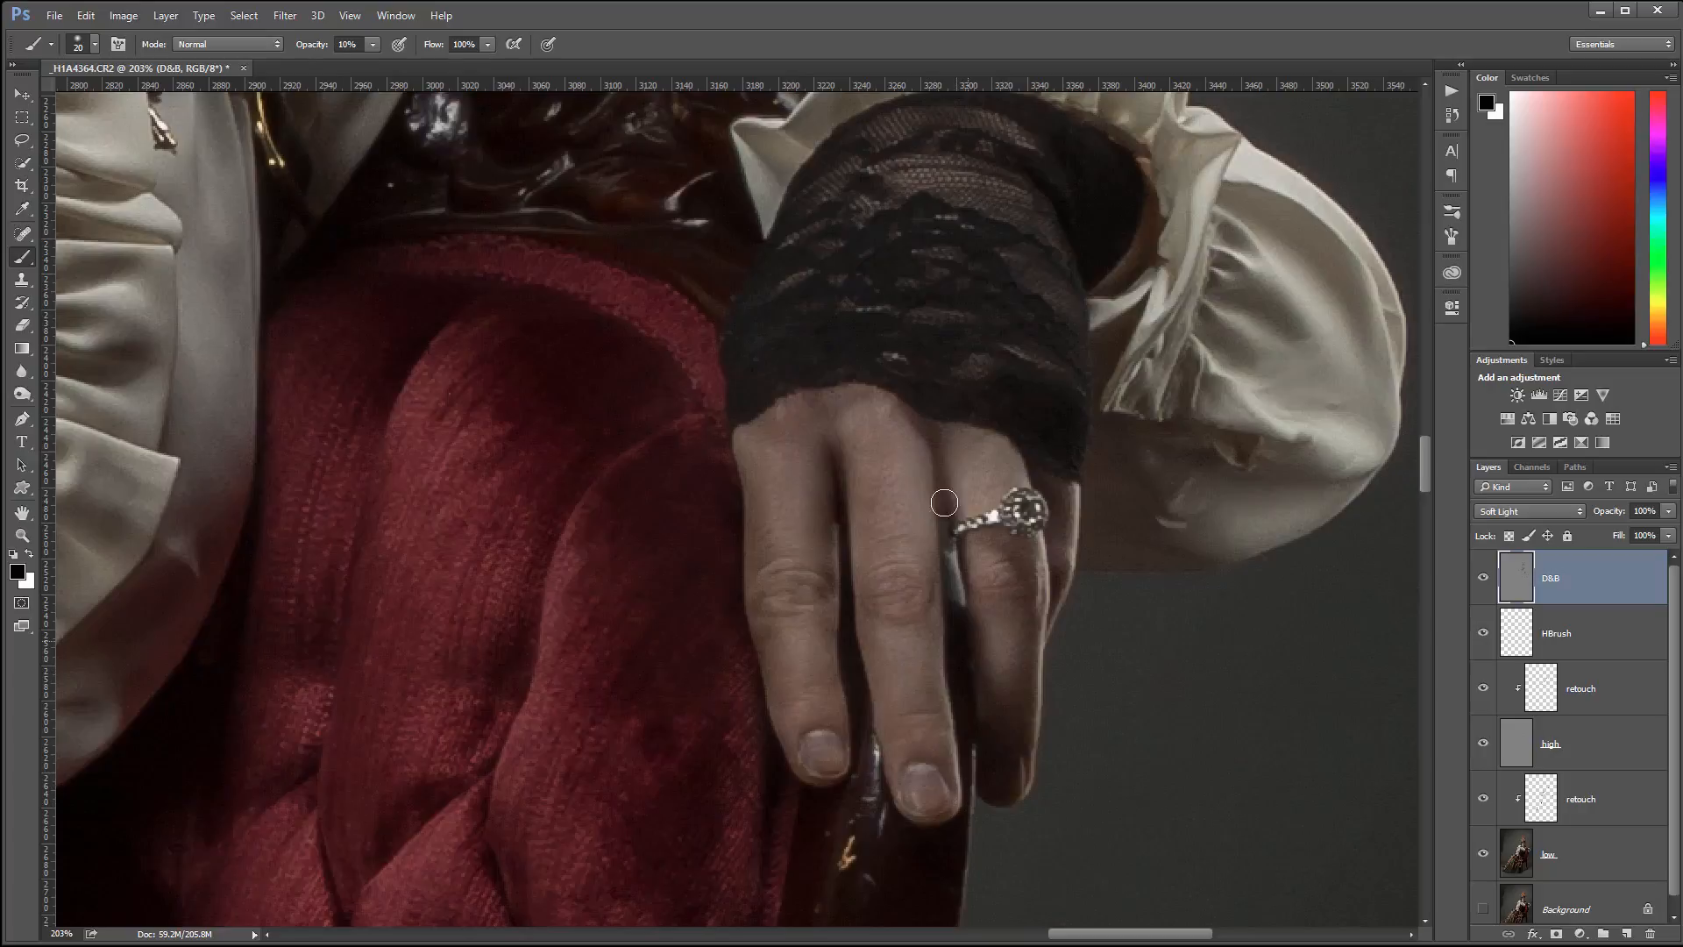
key("x")
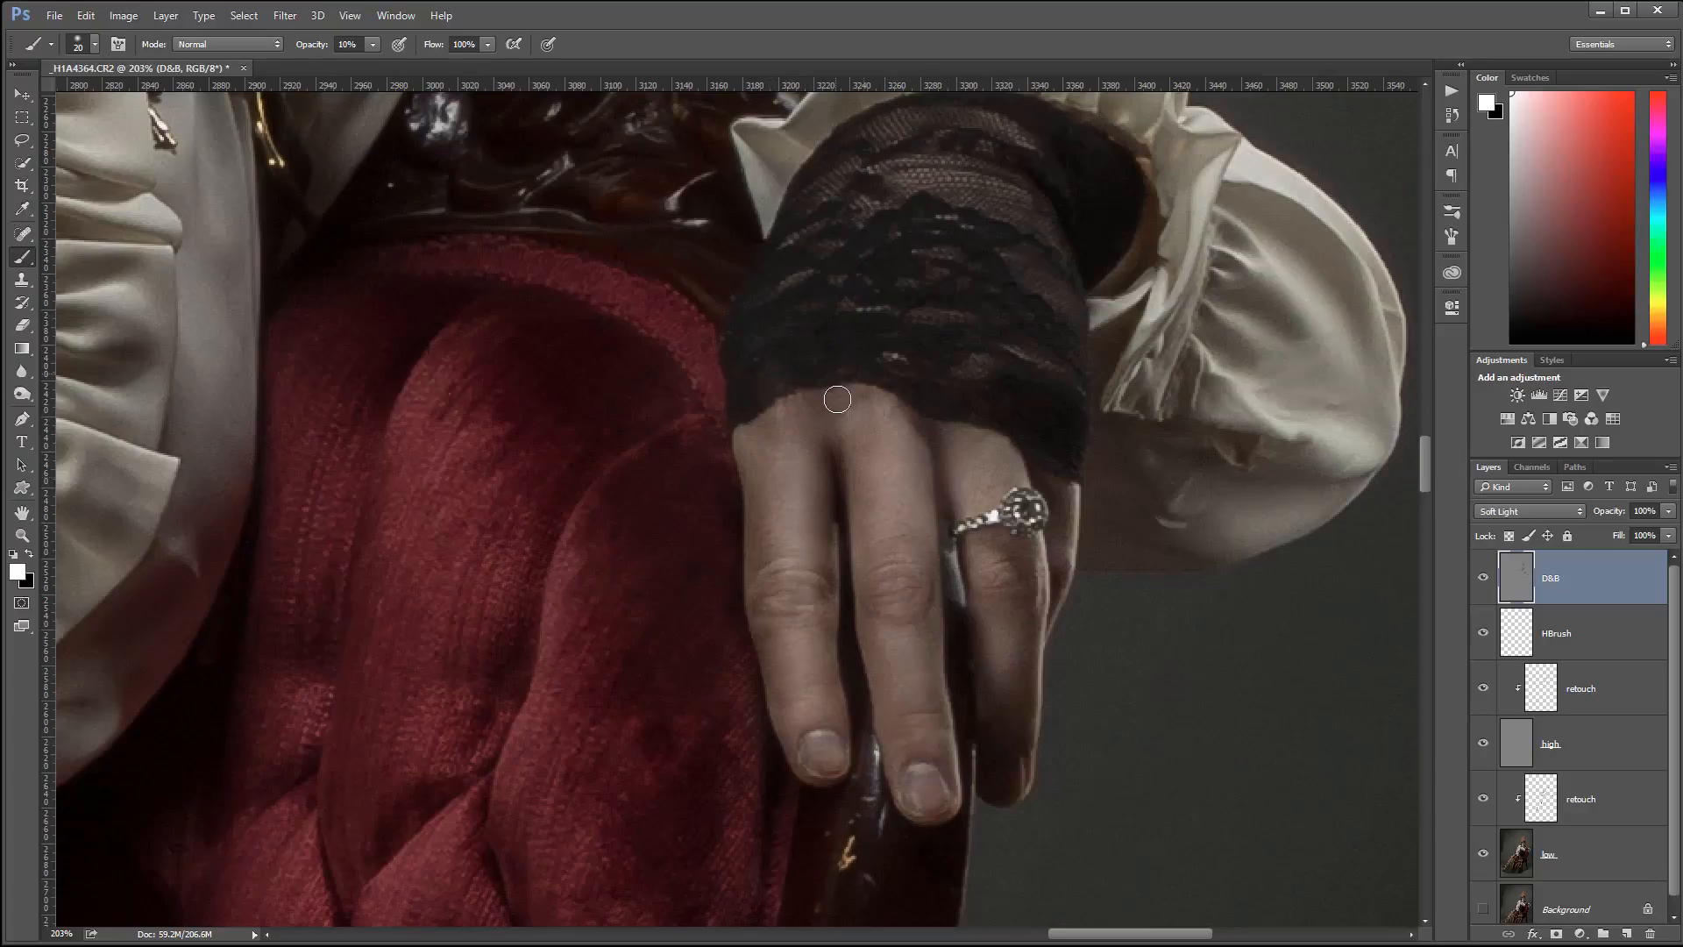
key("x")
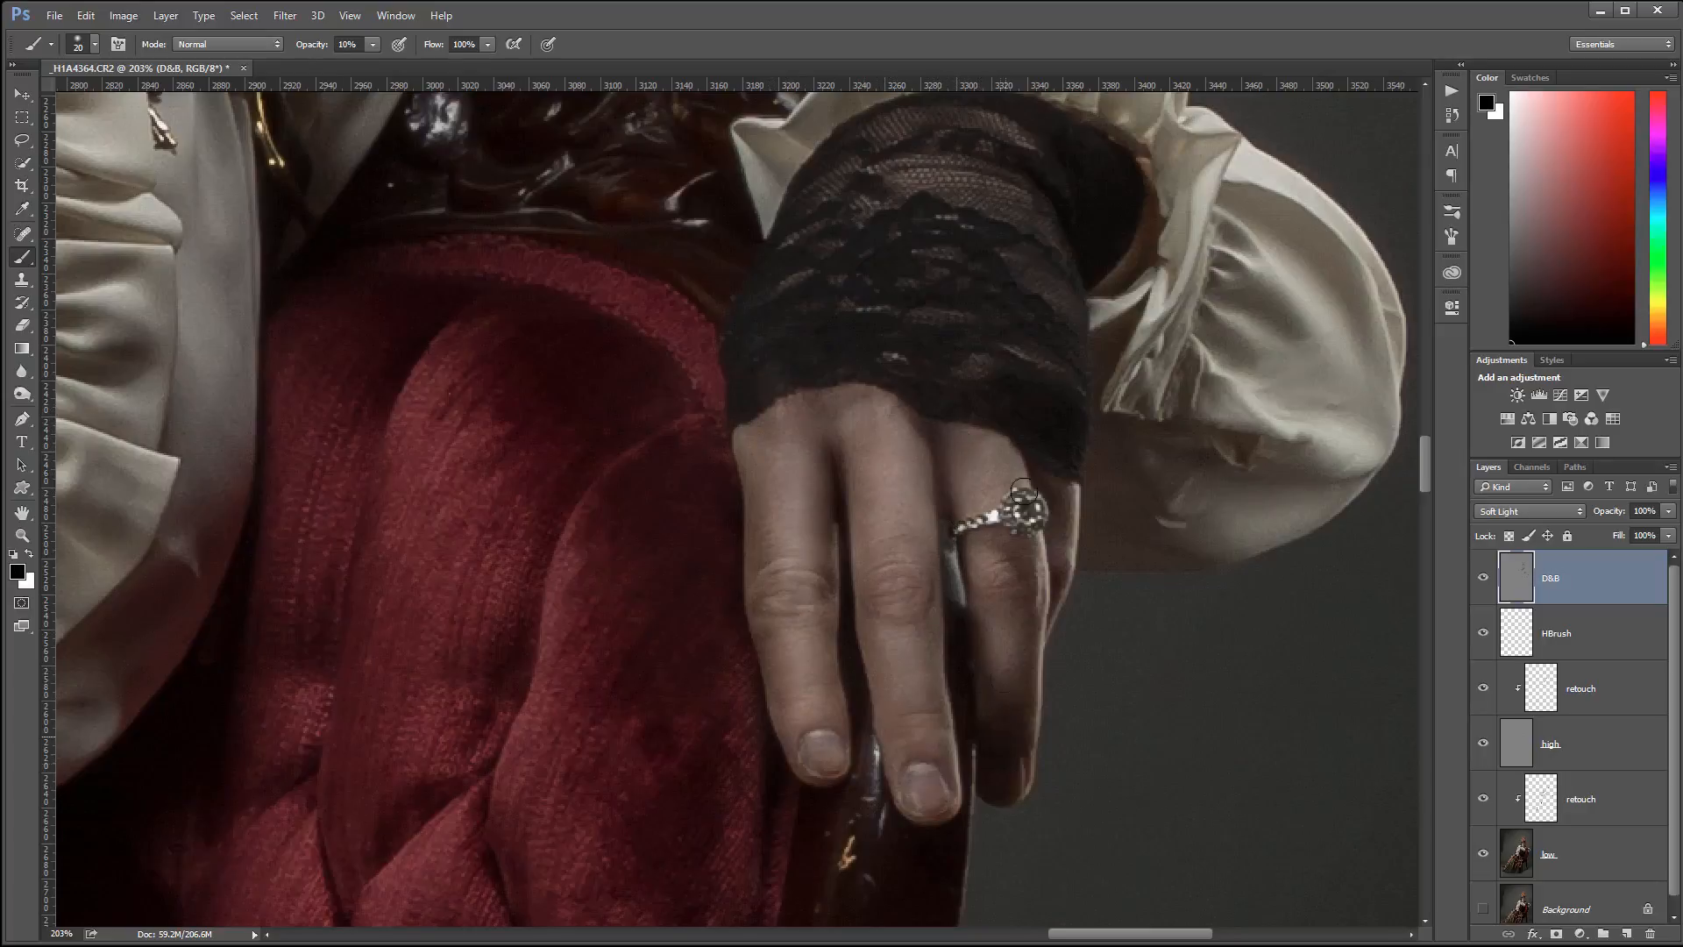
key("x")
key("x")
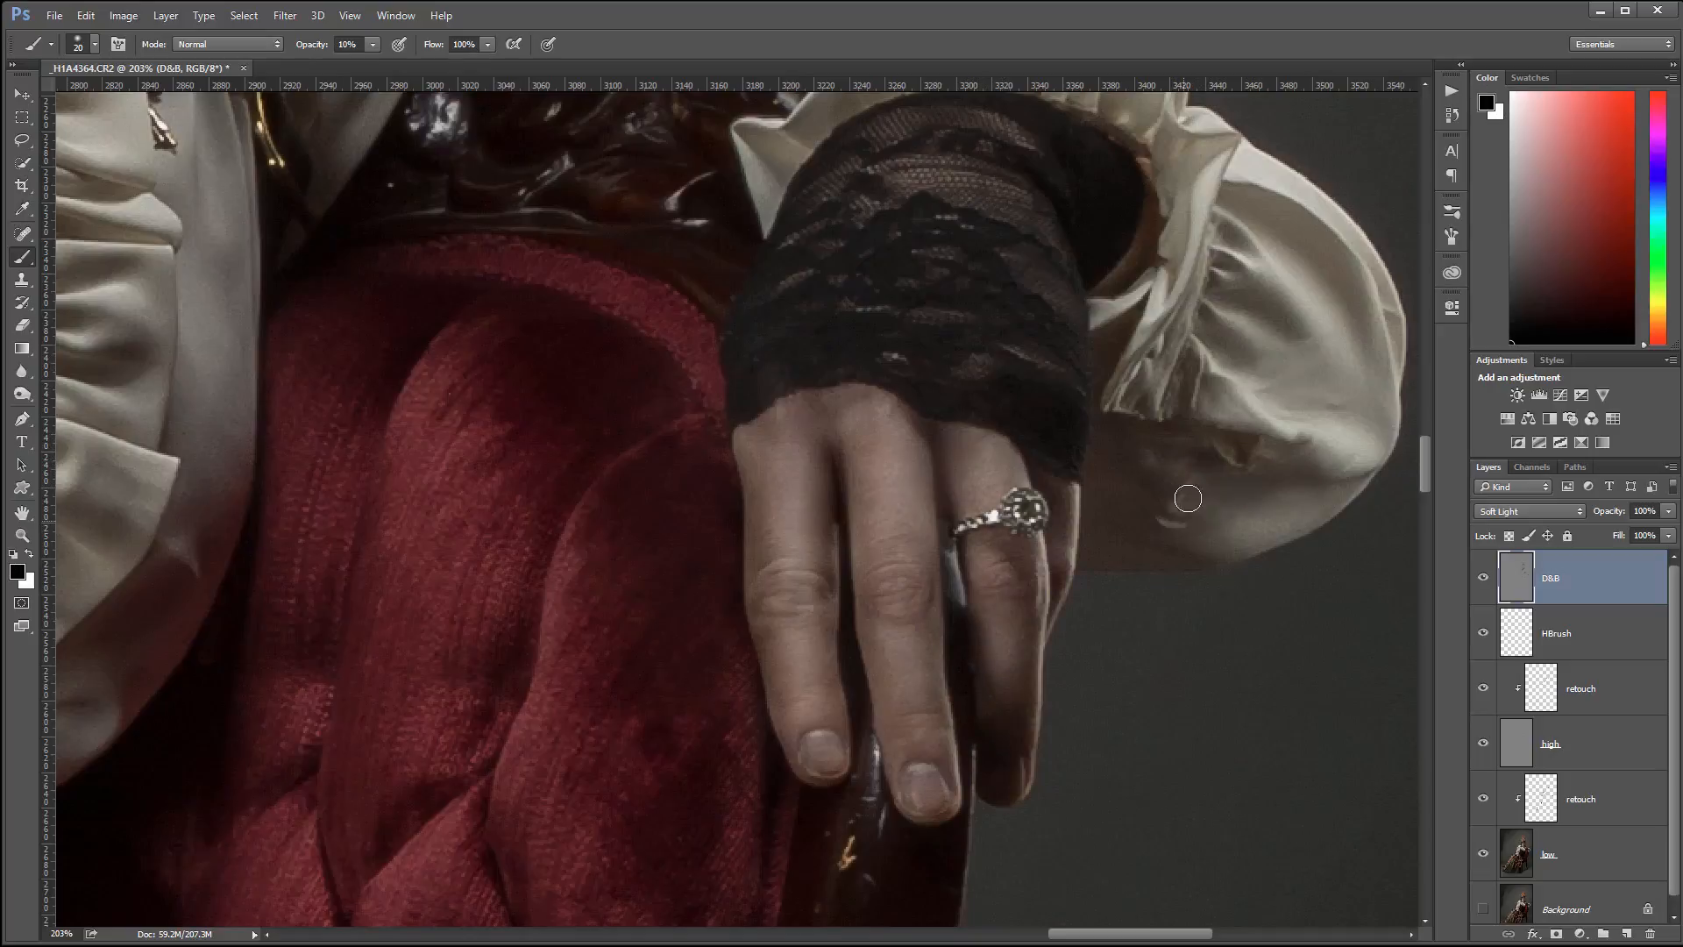
Dodge and burn the folds of the puffed sleeve and the ruffled cuff around the lace glove, alternating white and black at 20 px
left_click_drag(1341, 582, 1086, 760)
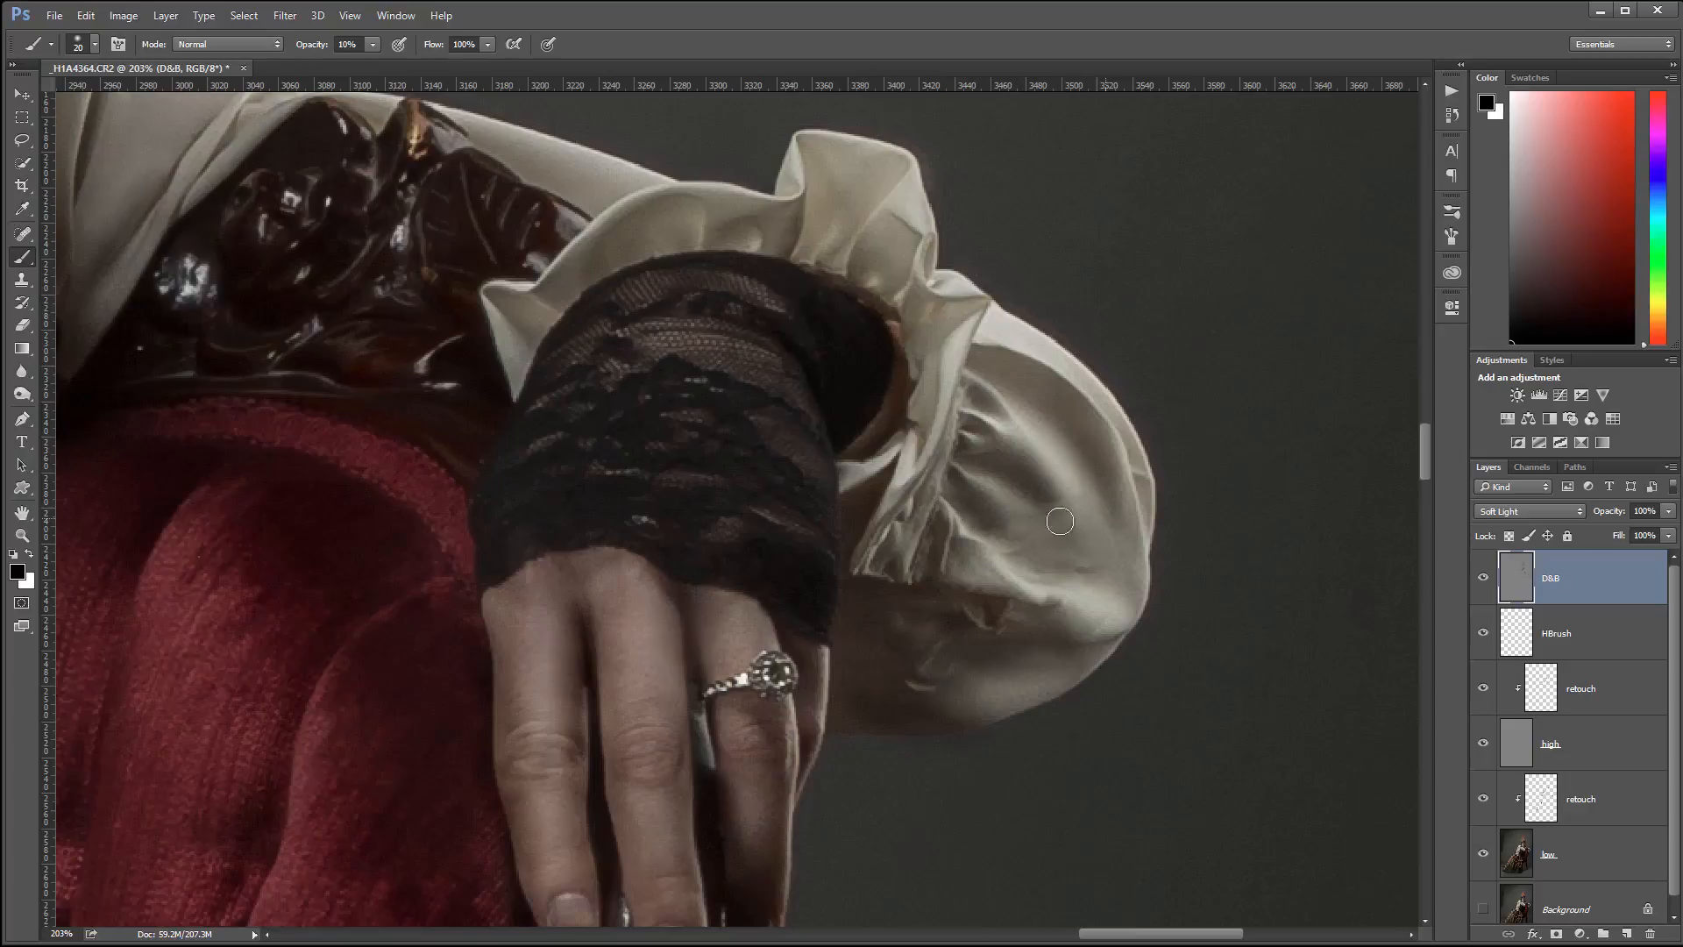
key("x")
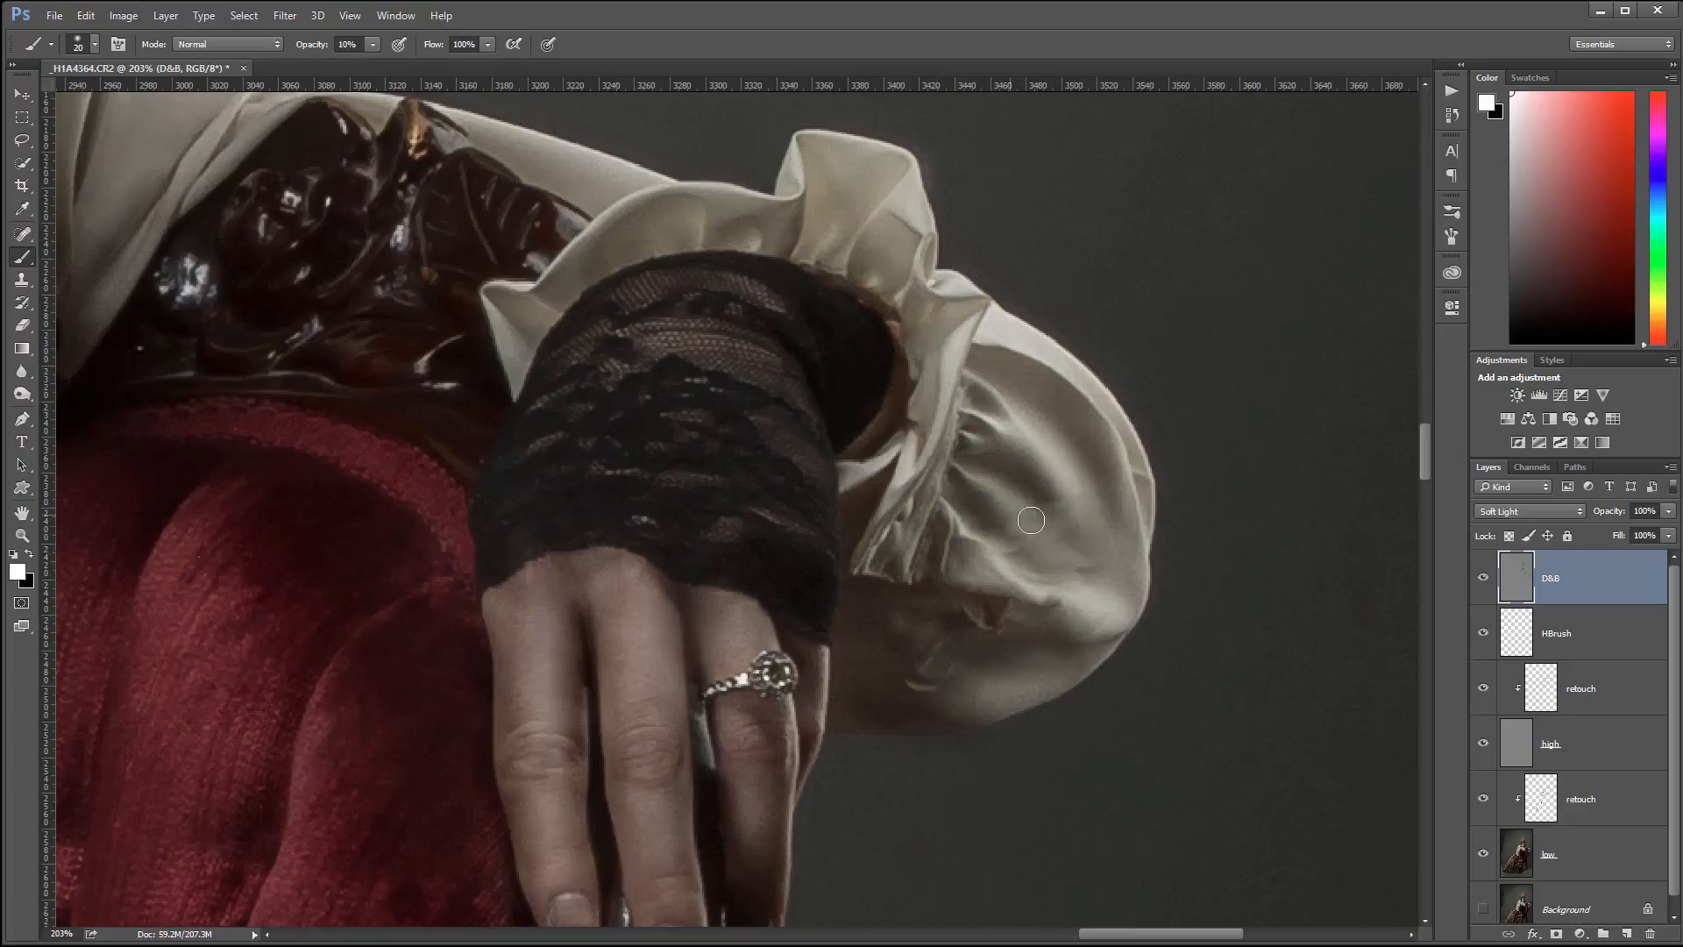
mouse_move(1086, 495)
left_mouse_down()
mouse_move(1078, 519)
mouse_move(1103, 482)
mouse_move(1037, 541)
left_mouse_up()
key("x")
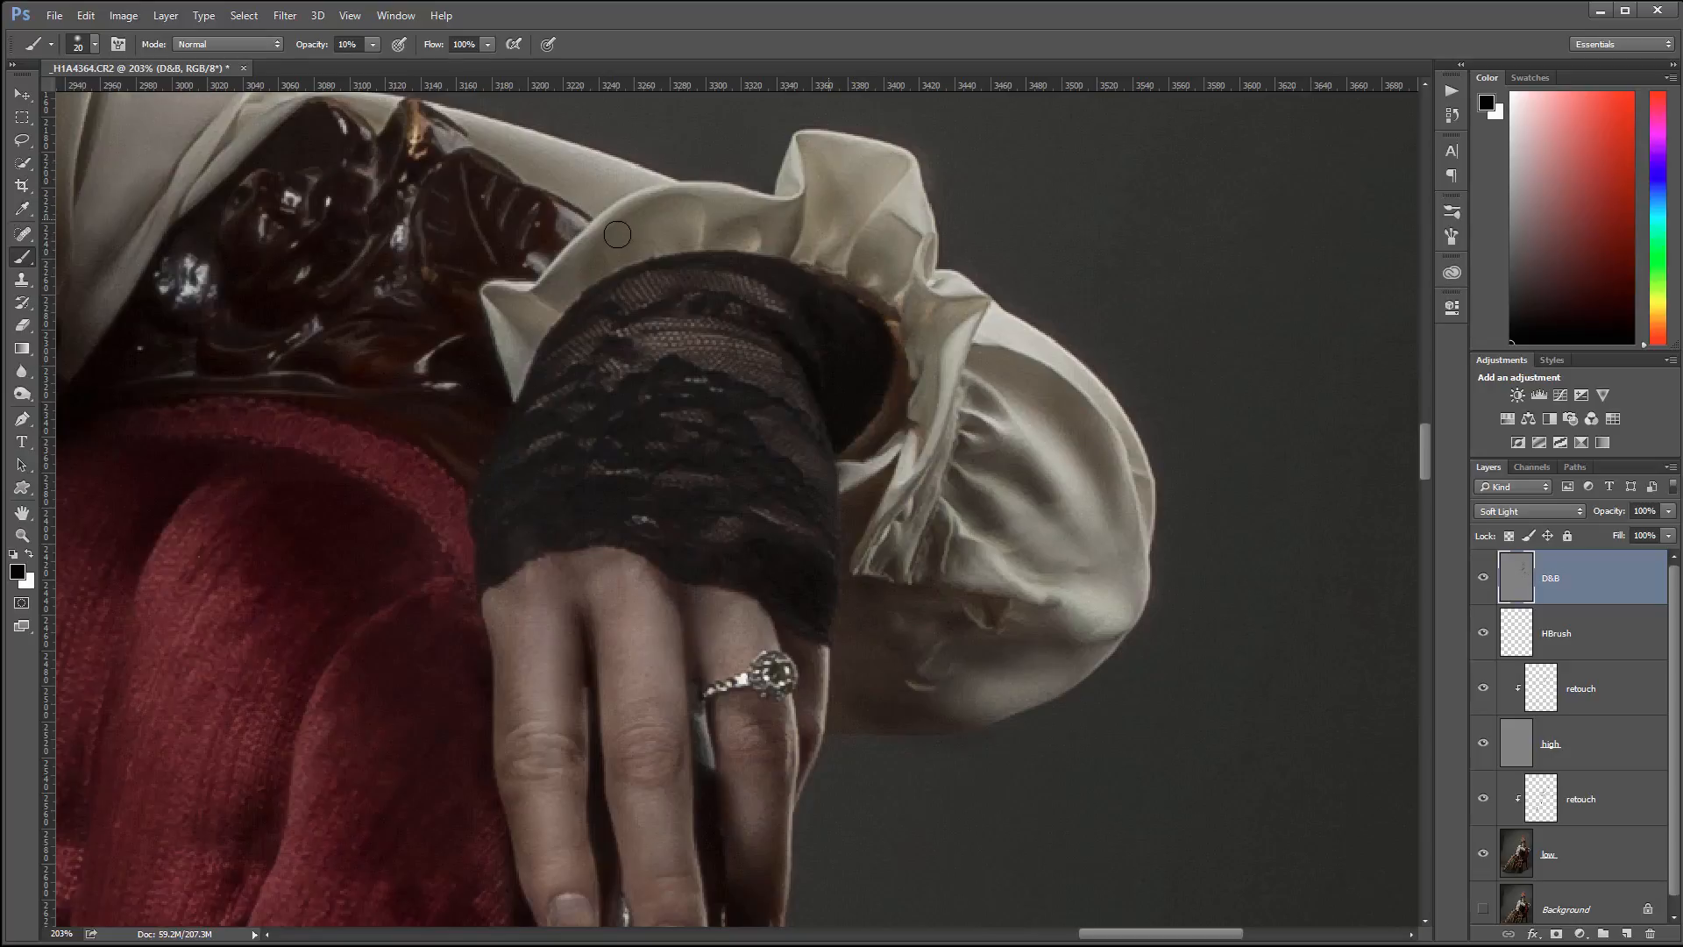
key("x")
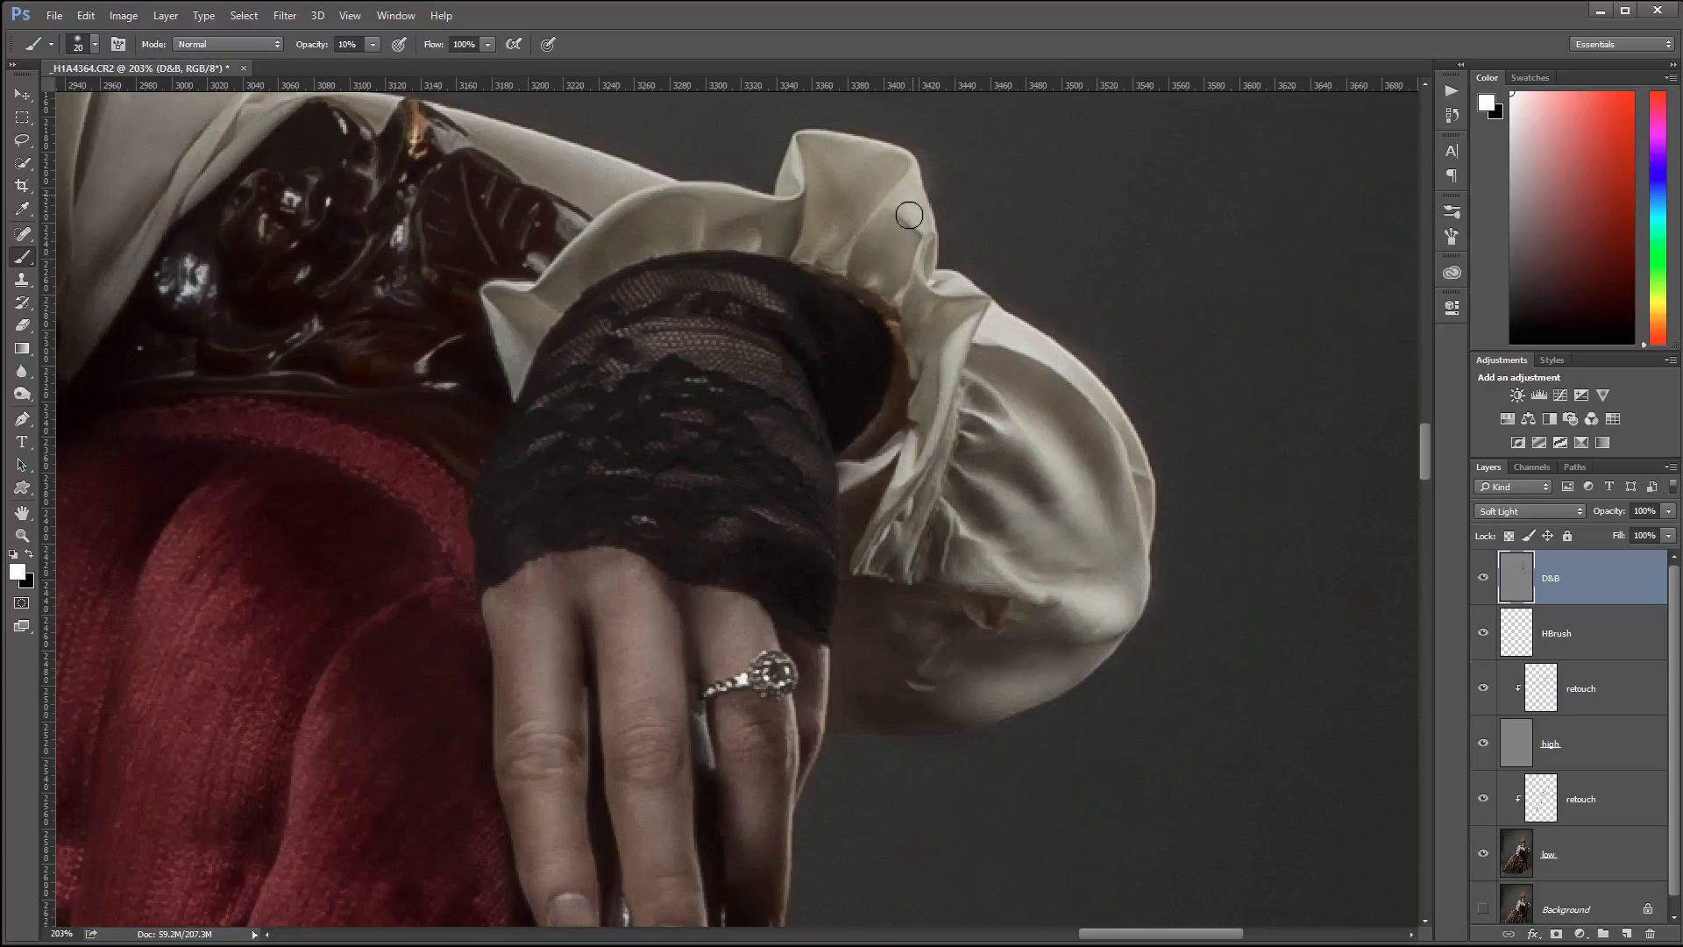
Compare the blouse front before and after retouching by toggling the visibility of the D&B layer
left_click_drag(881, 420, 1377, 662)
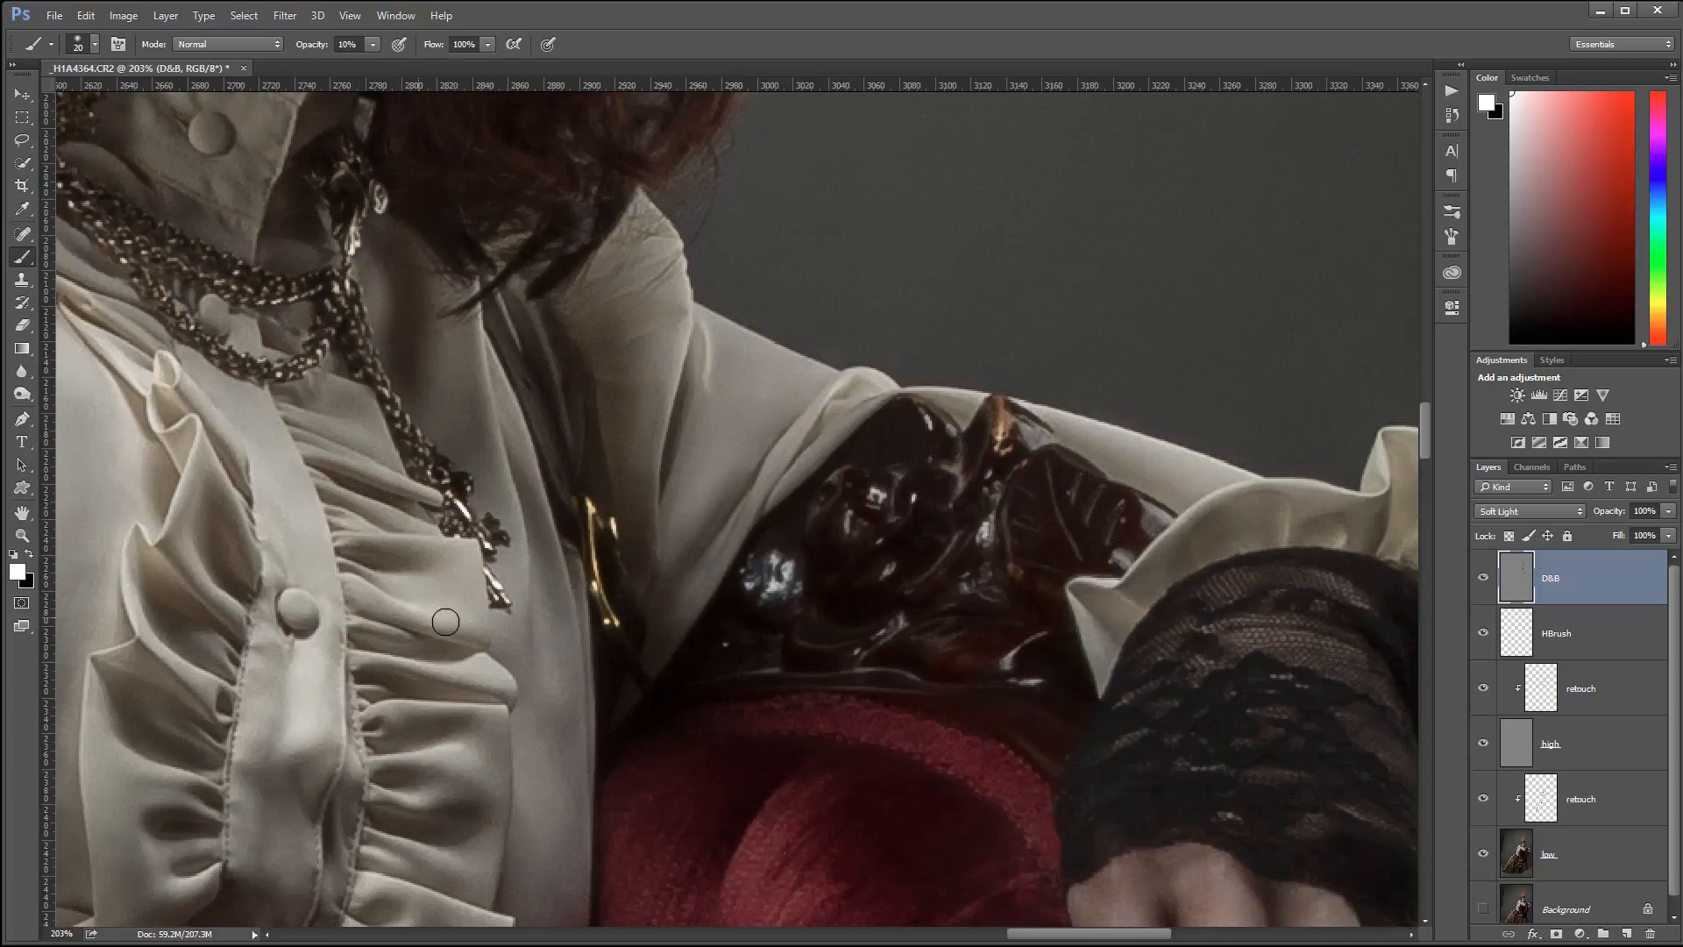
left_click_drag(526, 698, 938, 502)
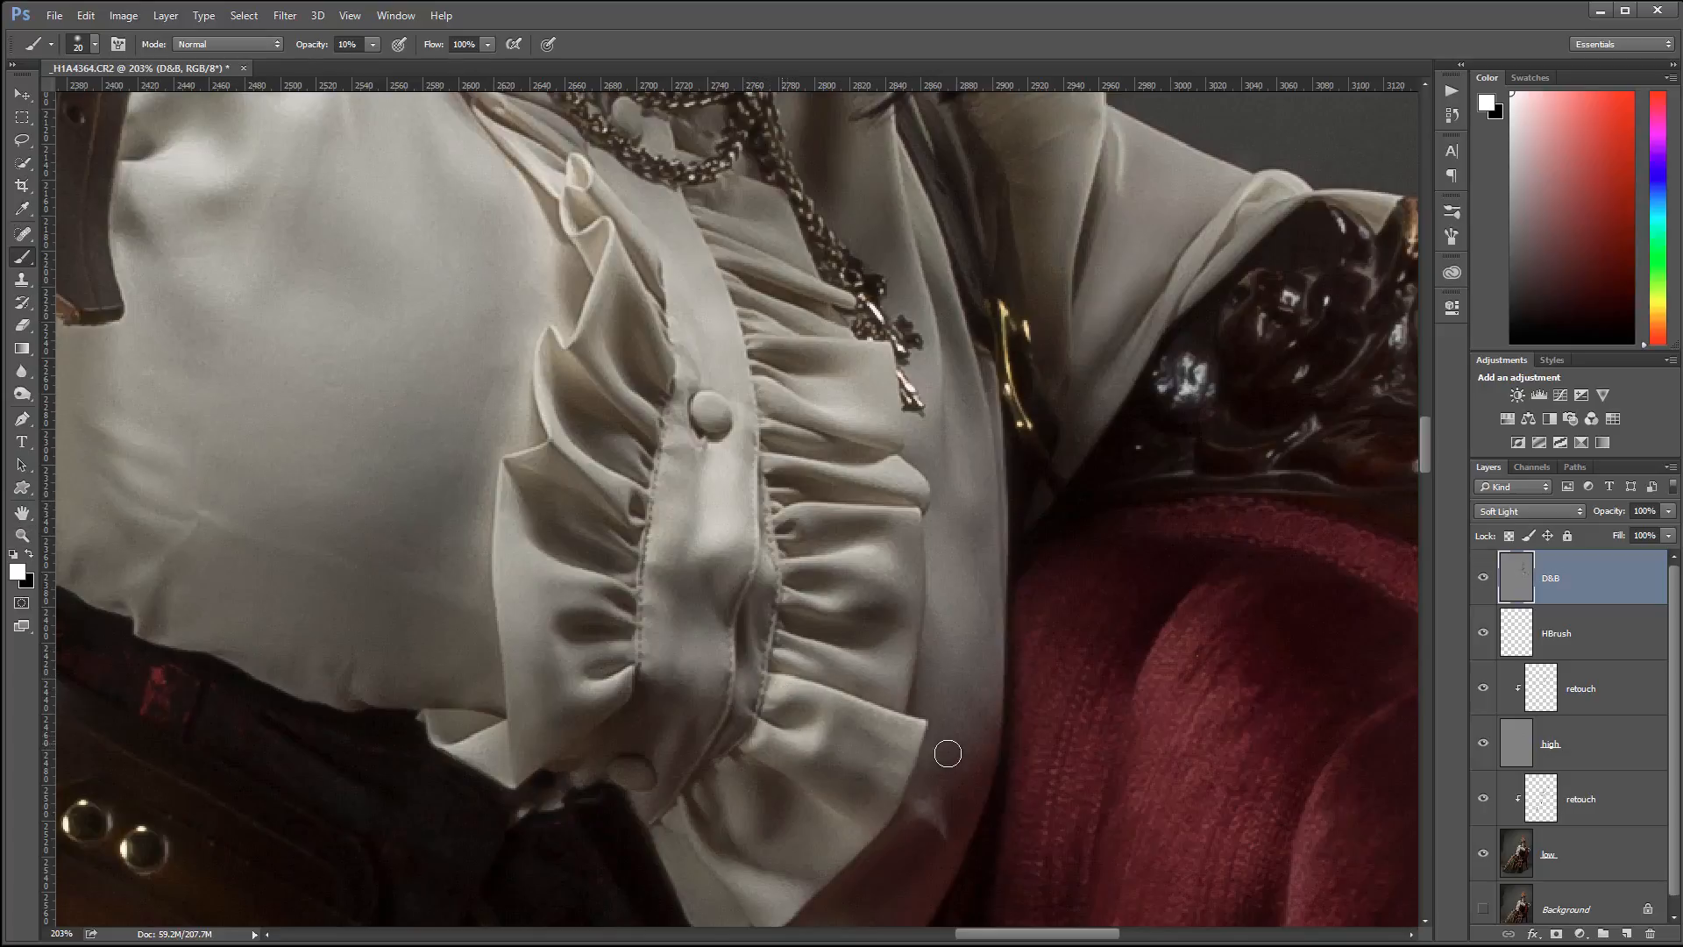
left_click(1480, 581)
left_click(1481, 581)
left_click(1480, 581)
left_click(1481, 581)
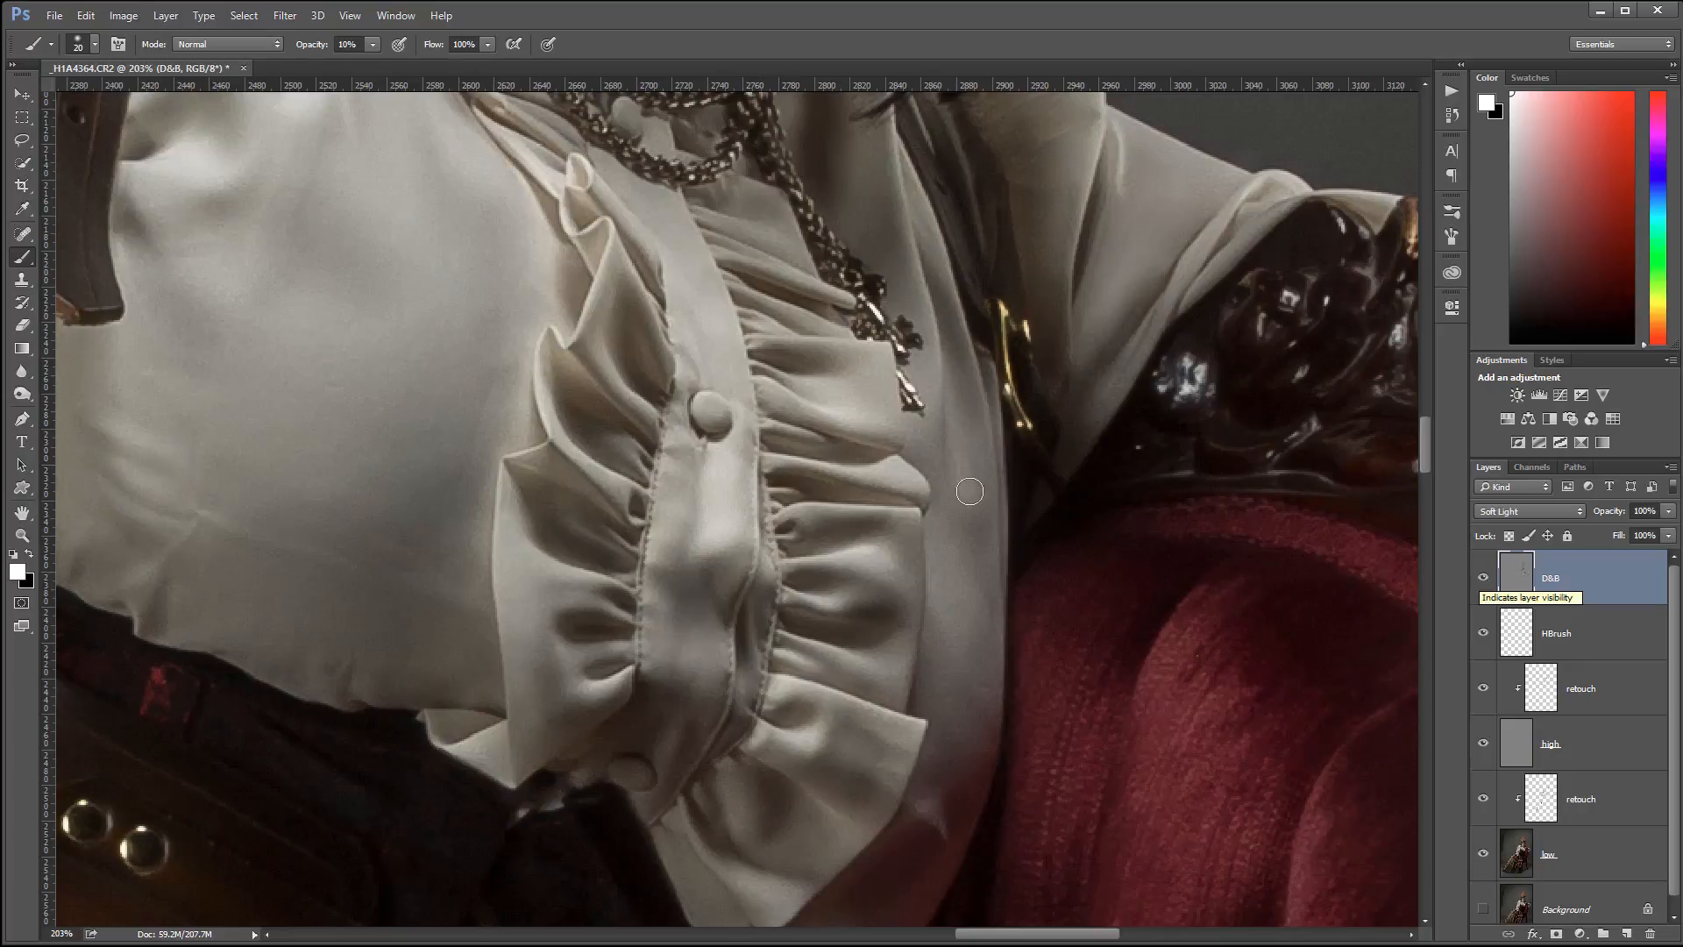
Enlarge the brush to 150 px and dodge and burn the broad highlights and shadows across the blouse chest and button ruffles
left_click_drag(380, 392, 736, 653)
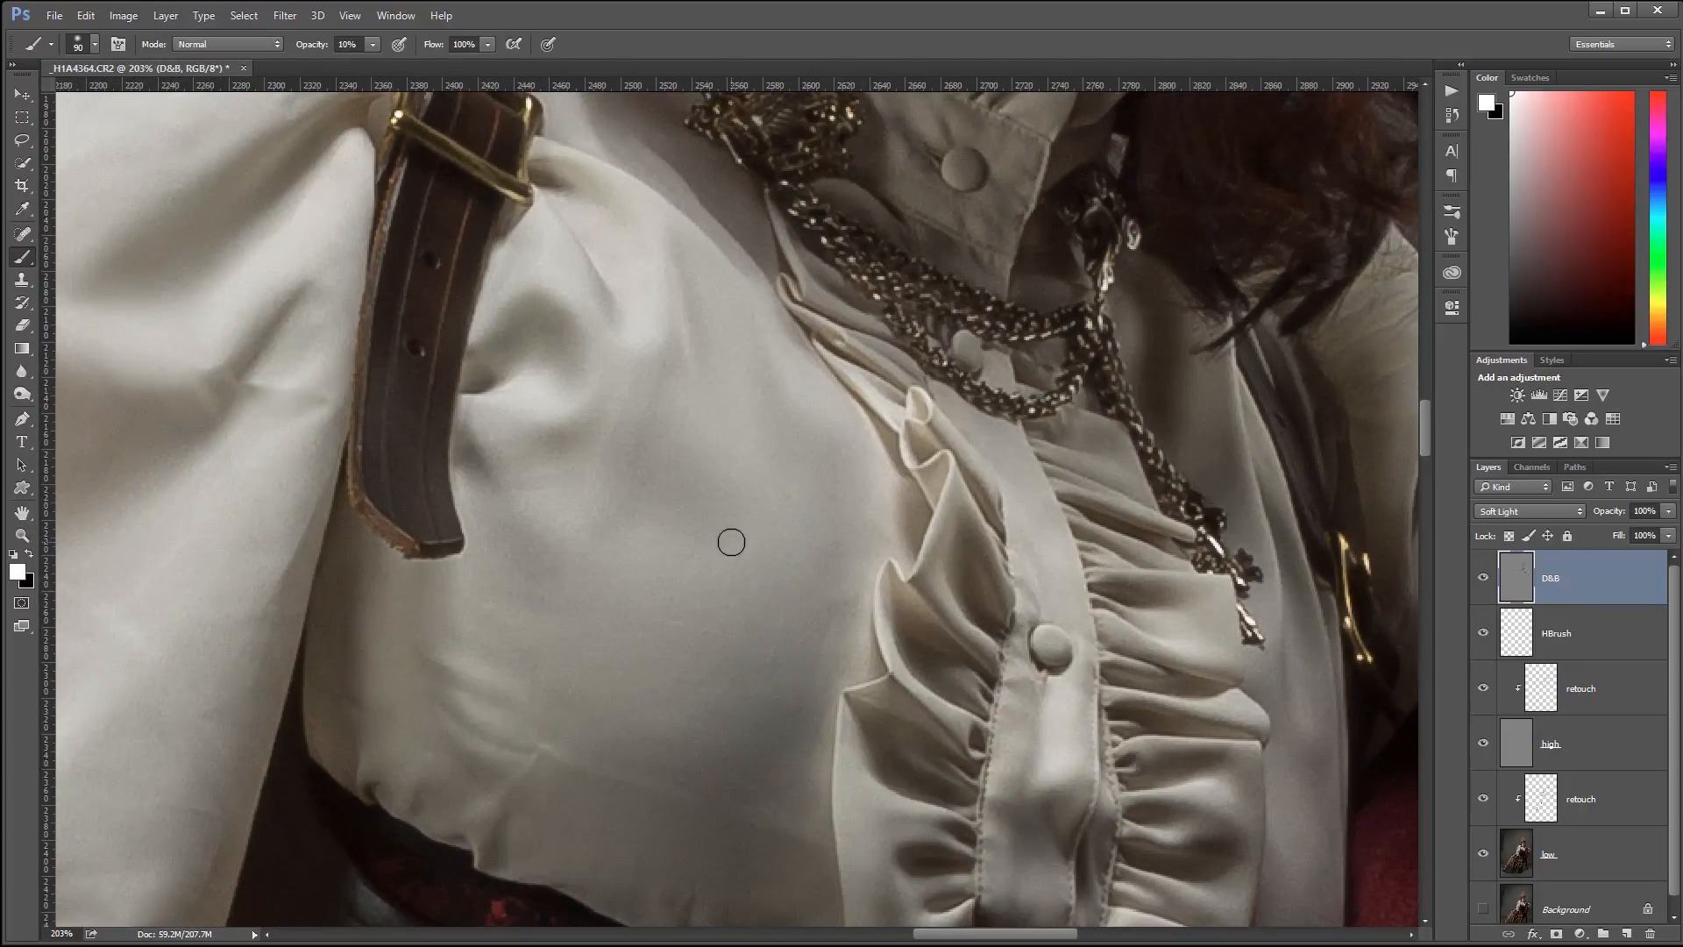
key("bracketright")
key("bracketright")
key("bracketright")
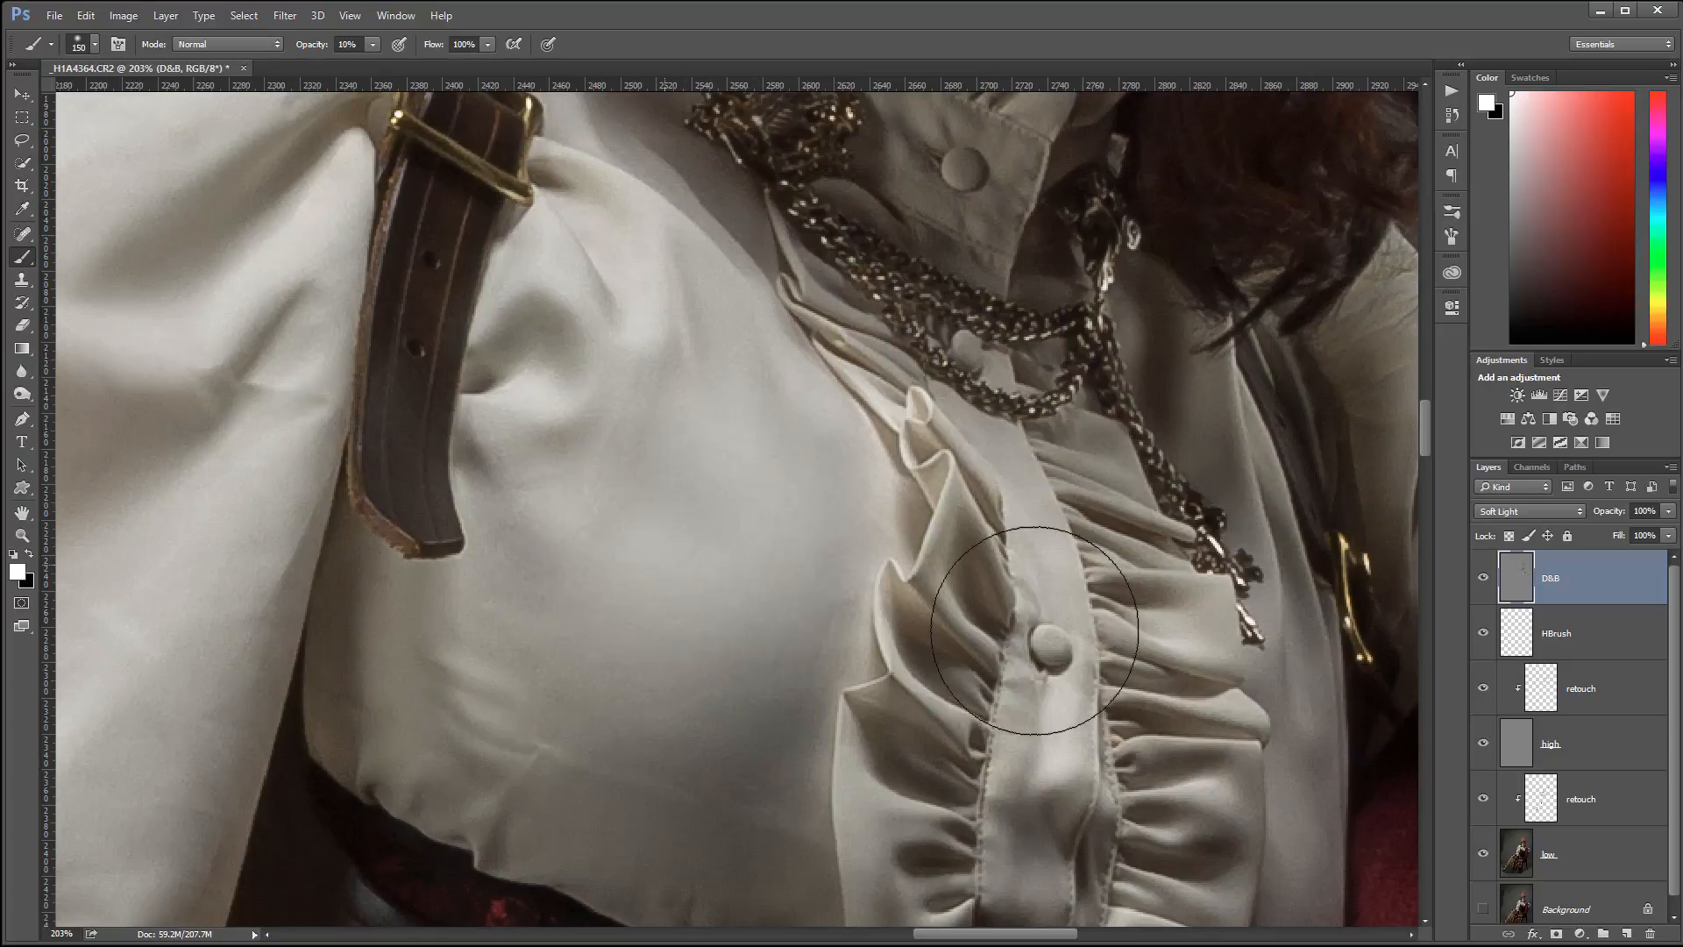
key("x")
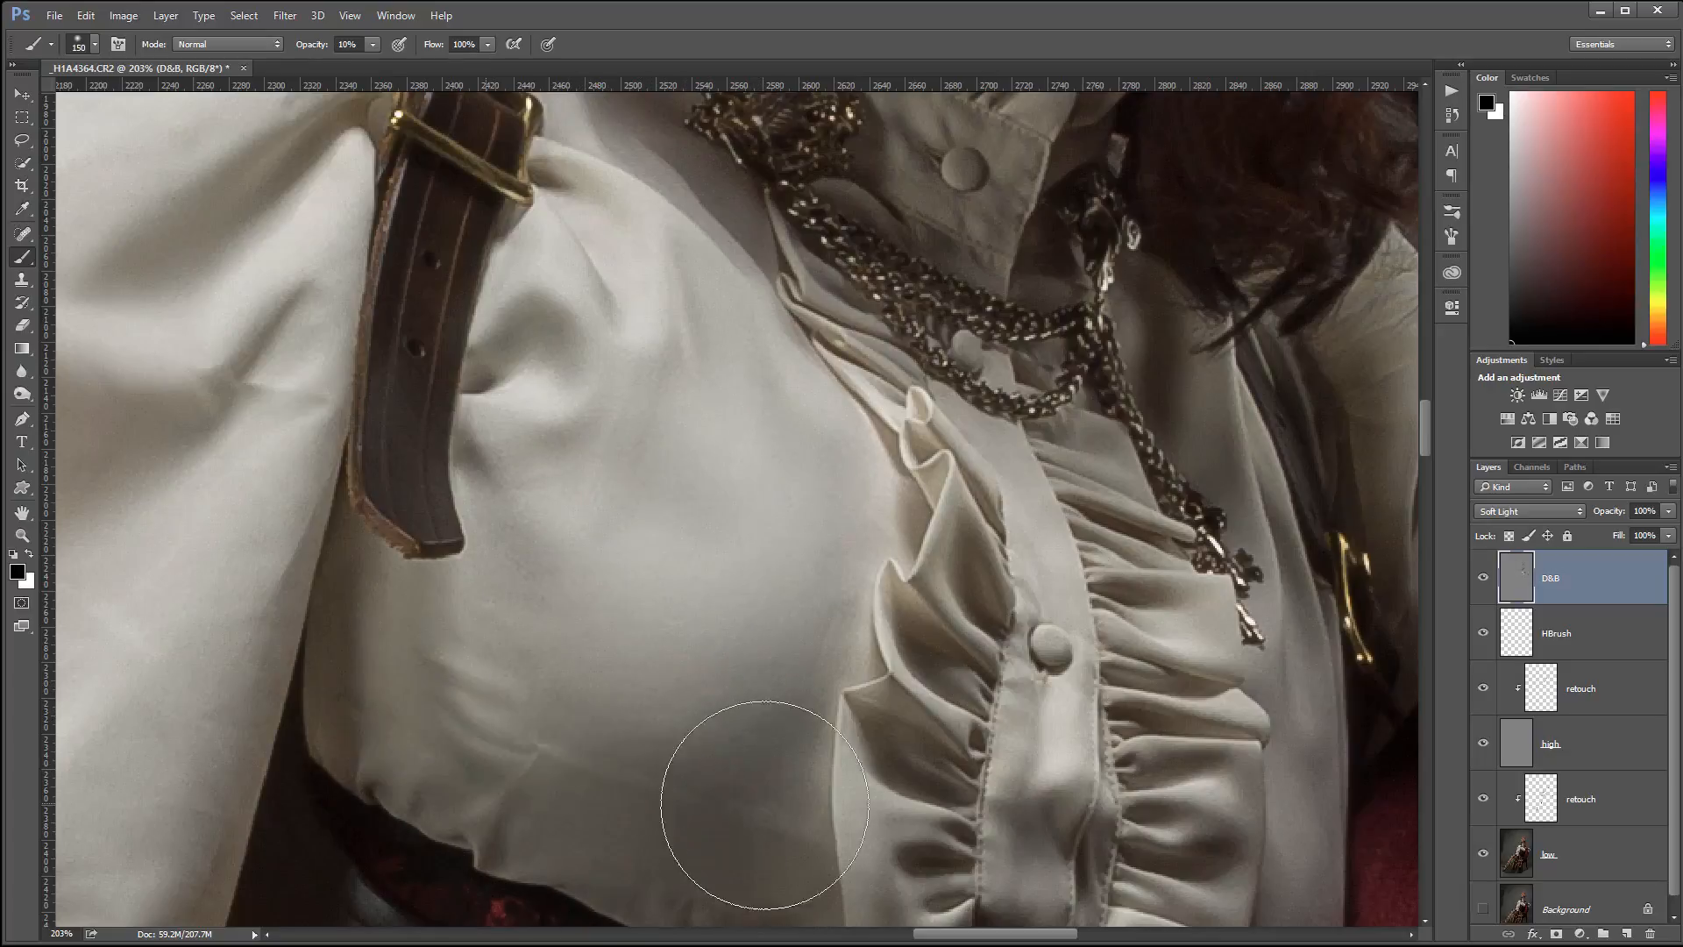
key("x")
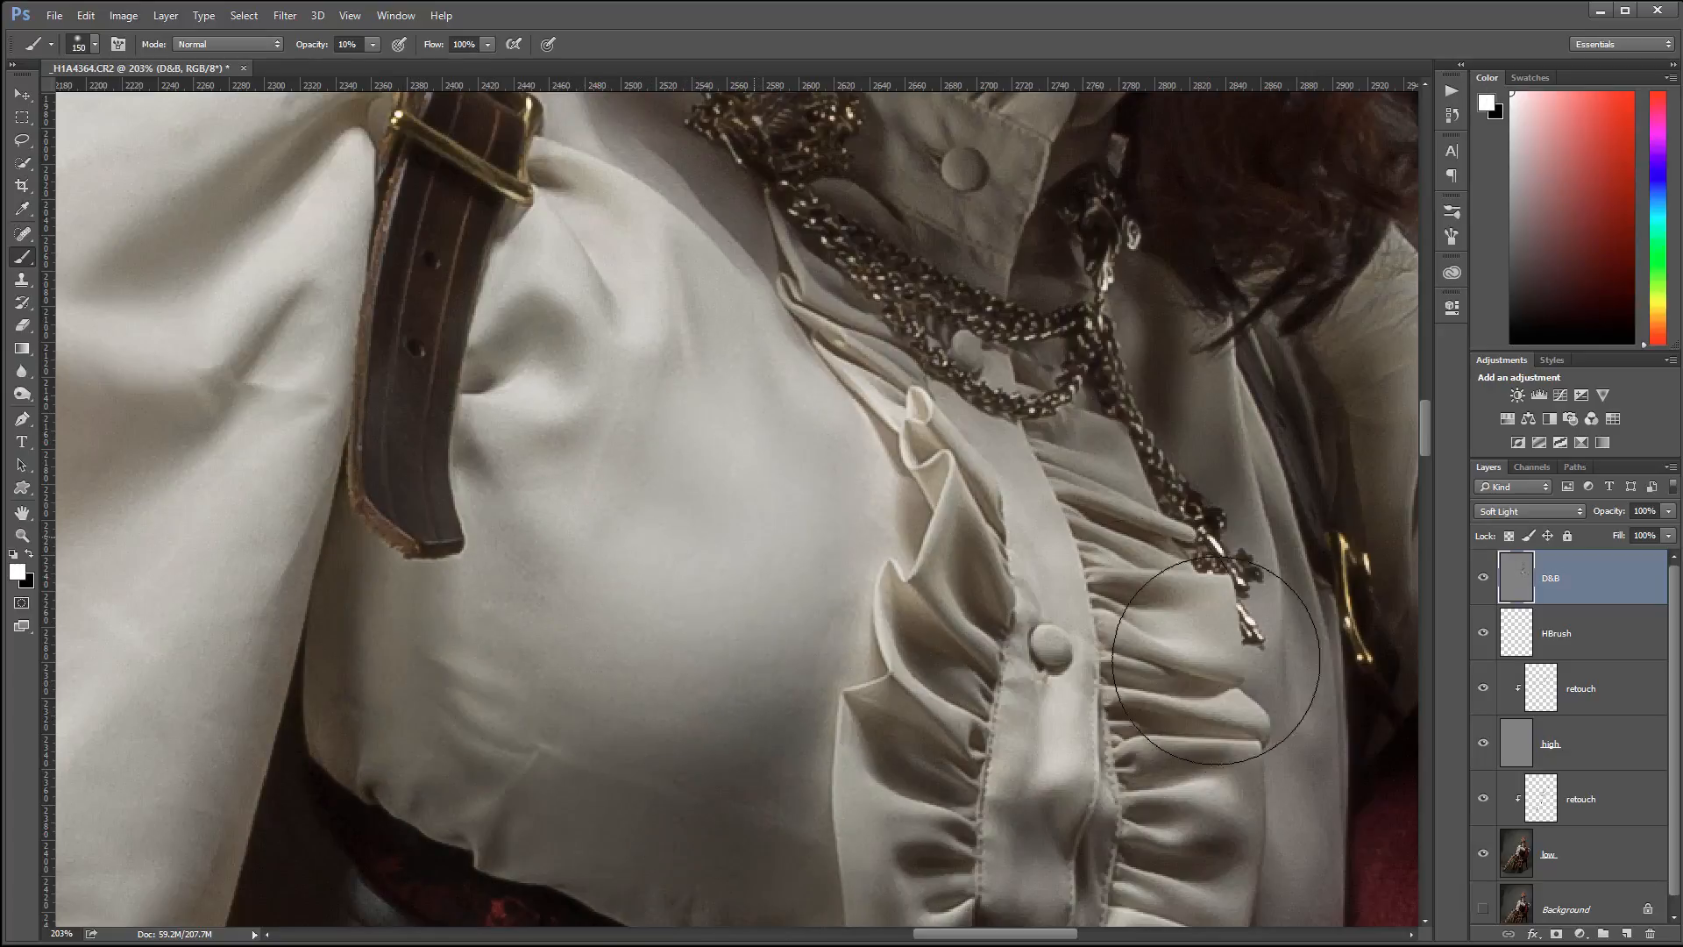
mouse_move(1234, 728)
left_mouse_down()
mouse_move(1259, 734)
mouse_move(1254, 676)
left_mouse_up()
Dodge the cheeks and nose with white, reducing the brush to 50 px and 40 px
left_click_drag(822, 420, 708, 878)
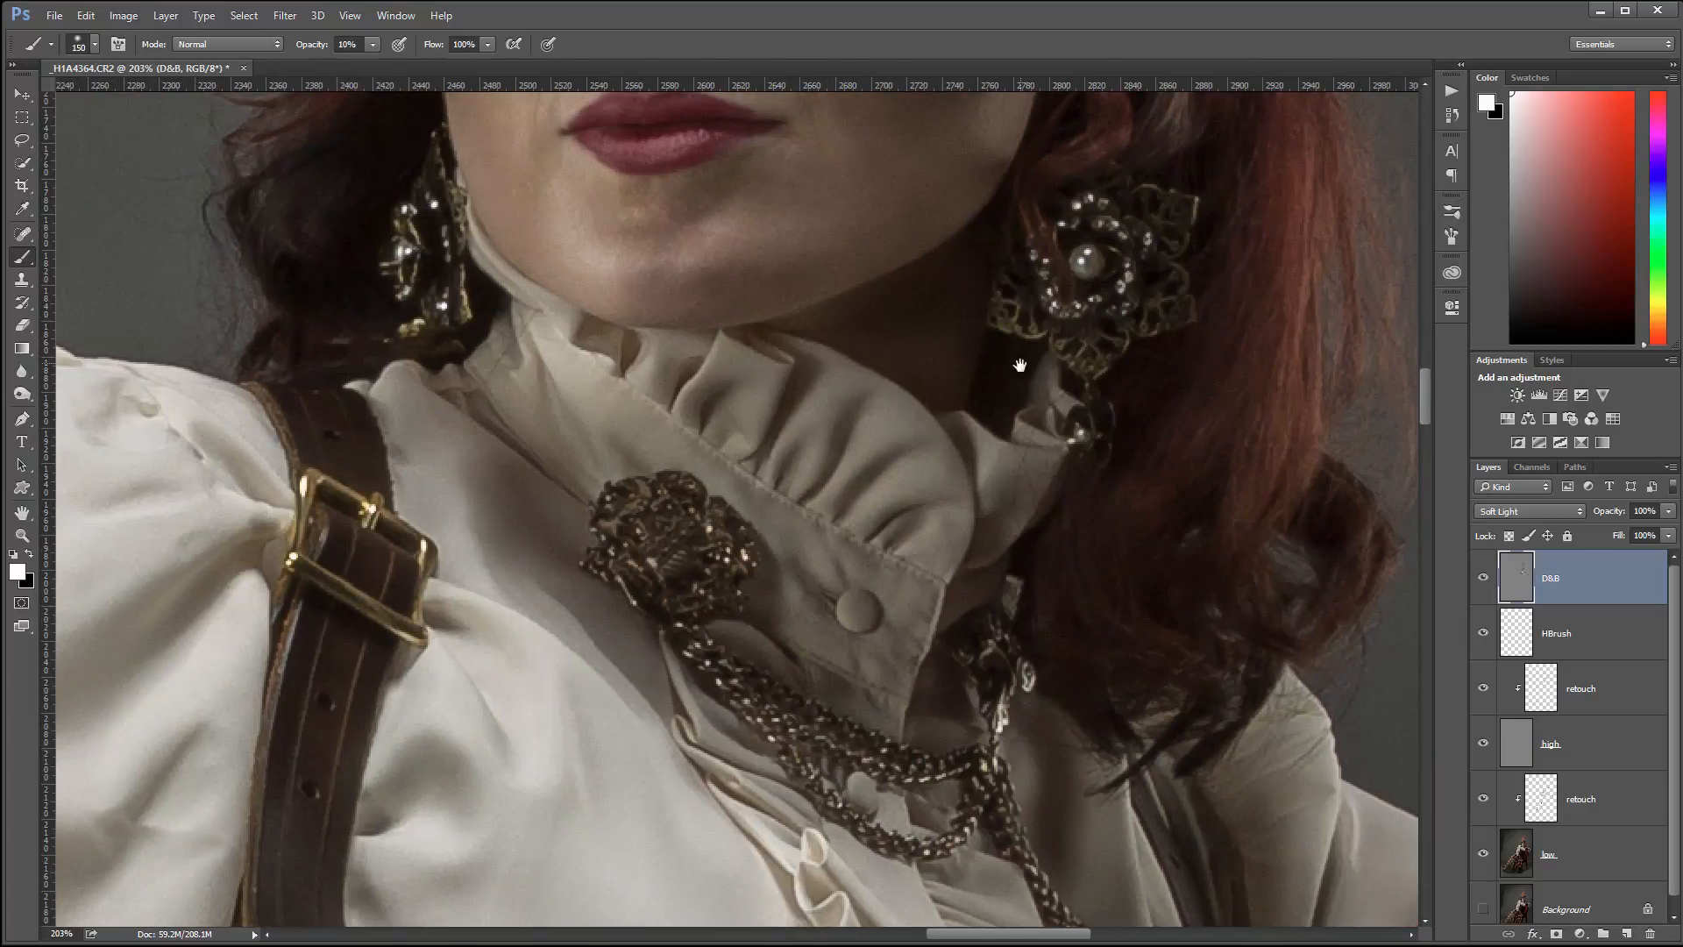
left_click_drag(1019, 365, 970, 860)
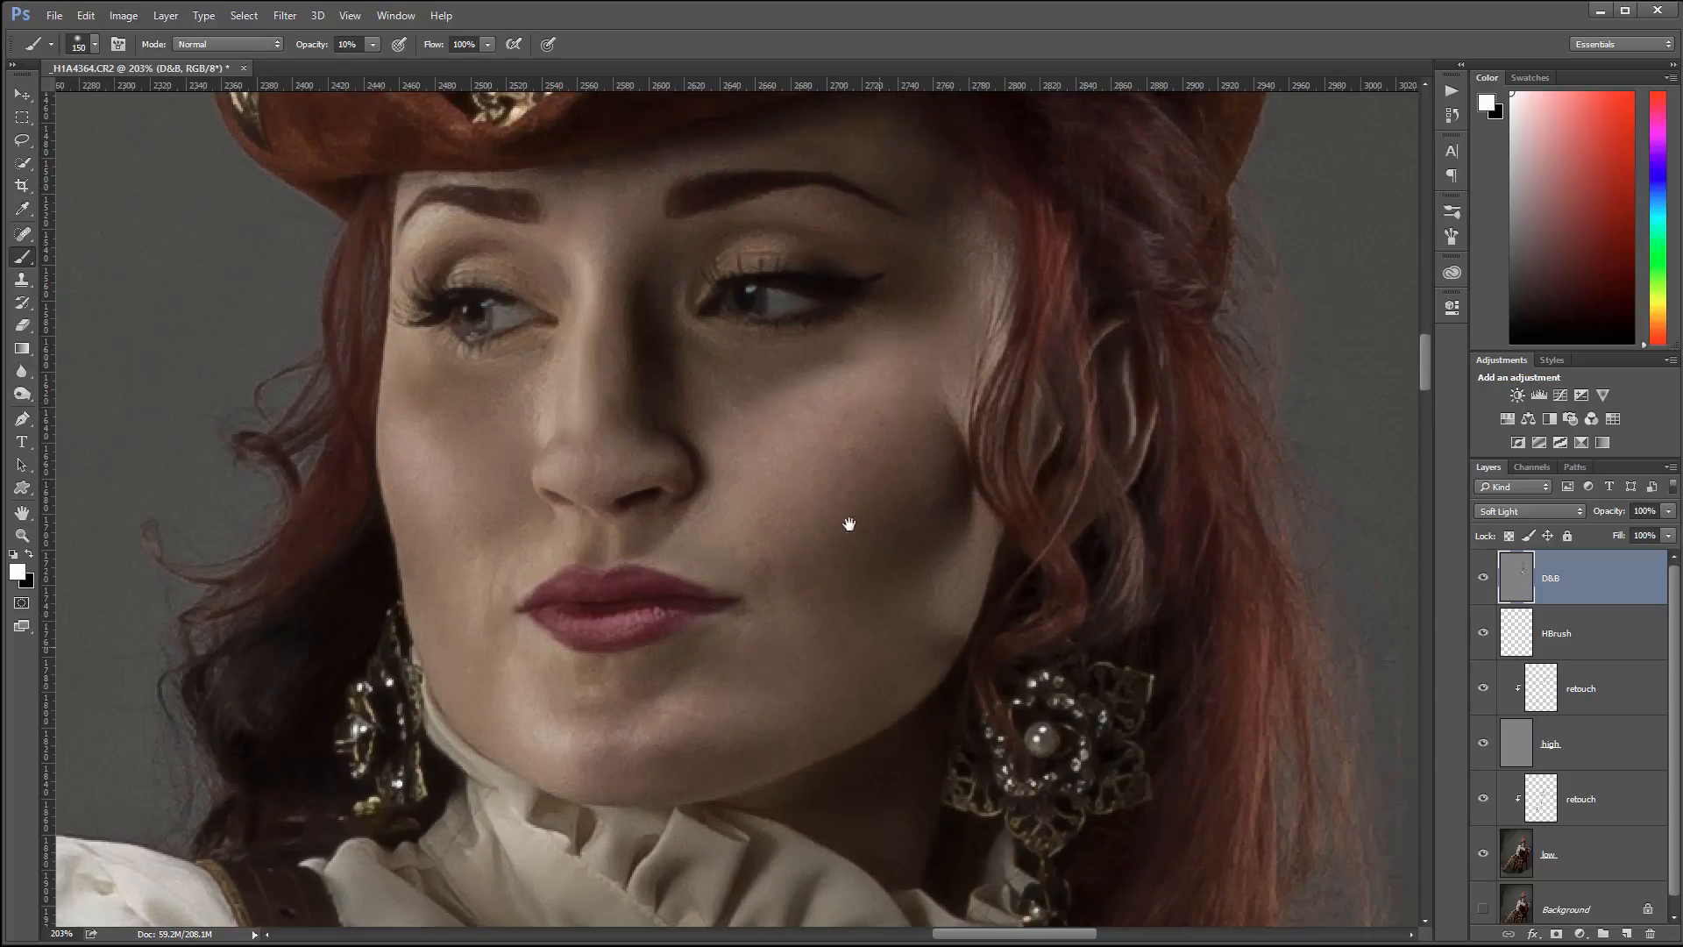
key("bracketleft")
key("bracketleft")
key("bracketleft")
key("bracketleft")
key("bracketleft")
key("bracketleft")
key("bracketleft")
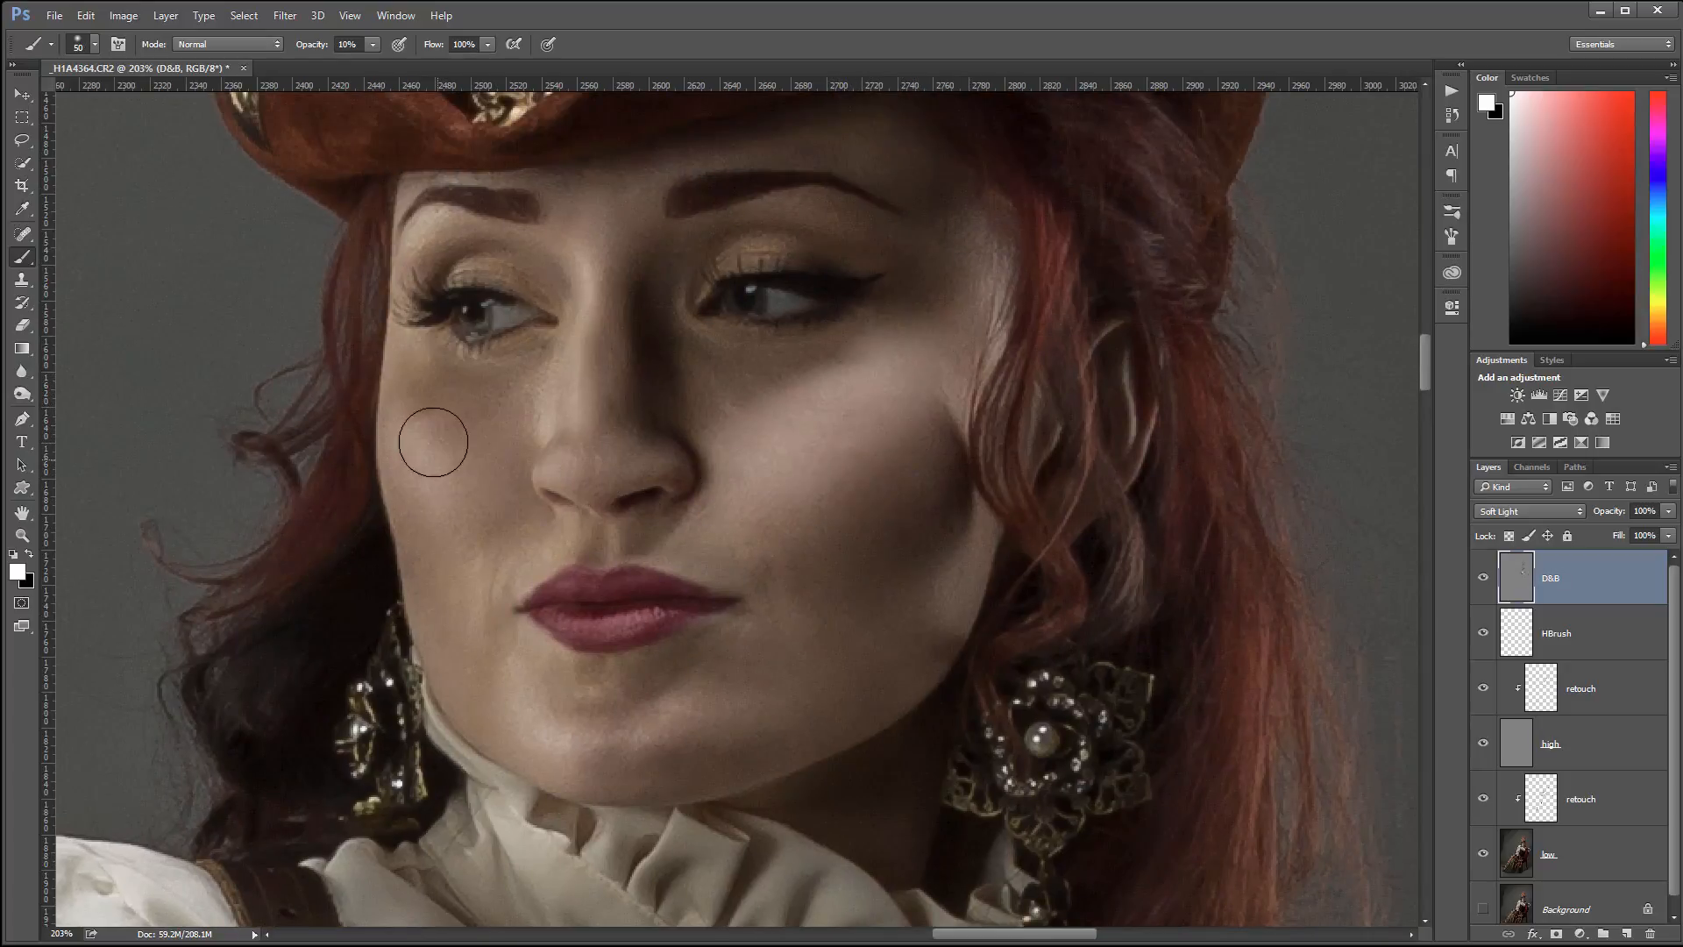
key("bracketleft")
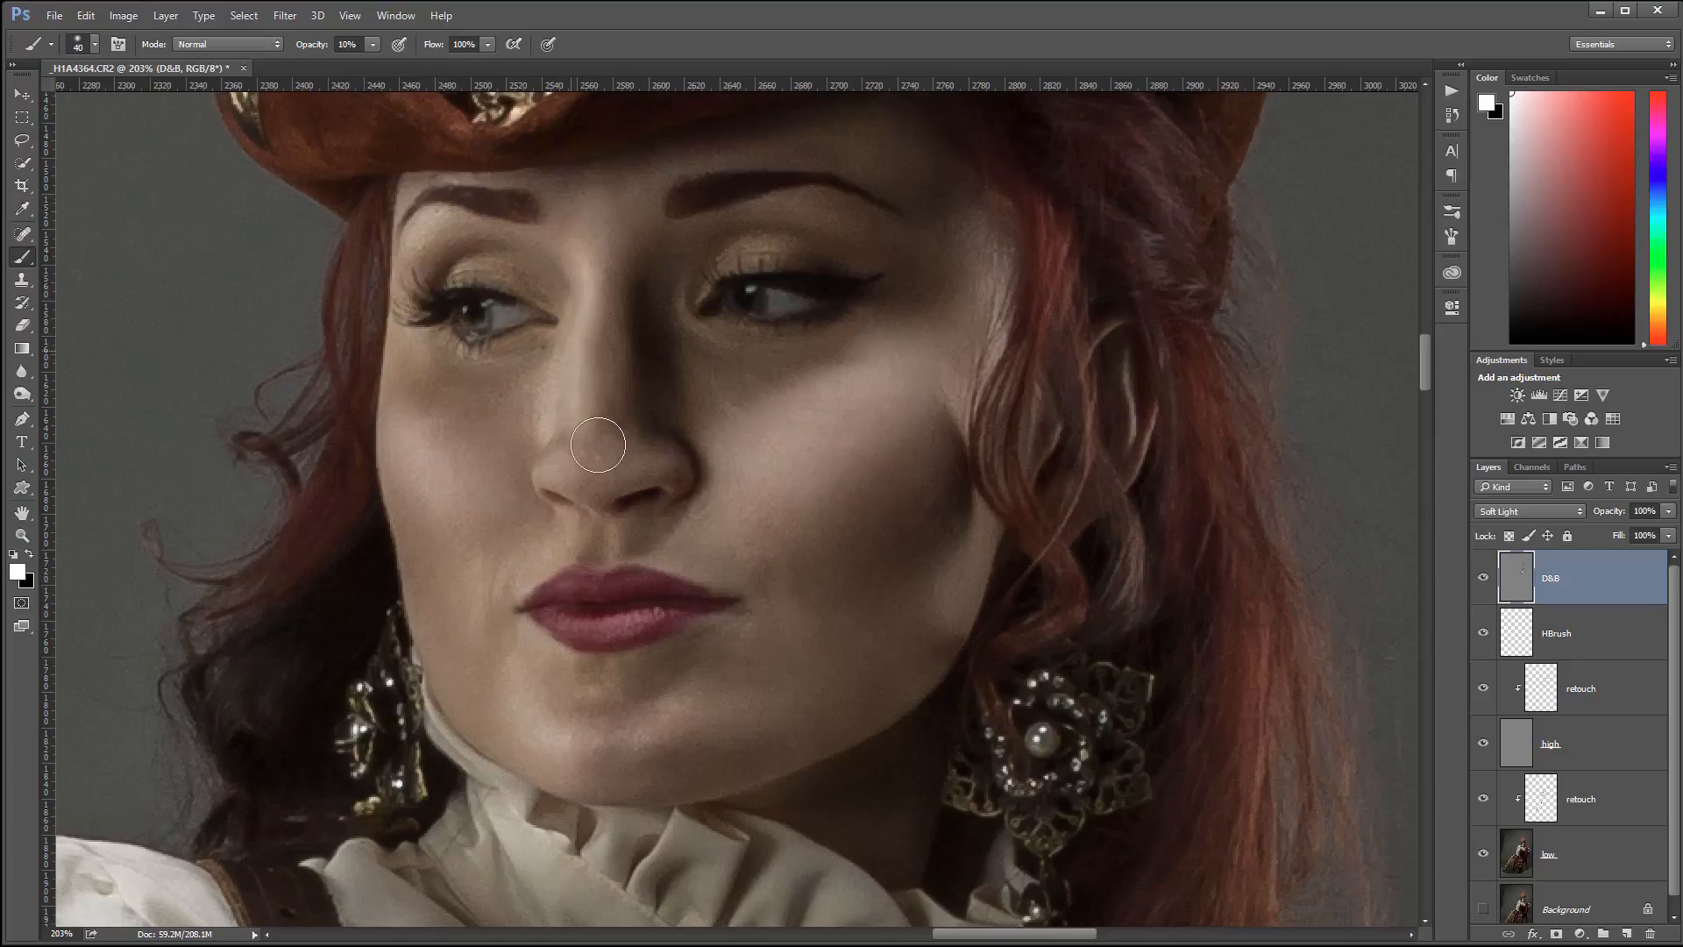
left_click(612, 440)
Dodge the chin, cheek and under-eye area with white, varying the brush between 9 px and 40 px
key("bracketleft")
key("bracketleft")
key("bracketleft")
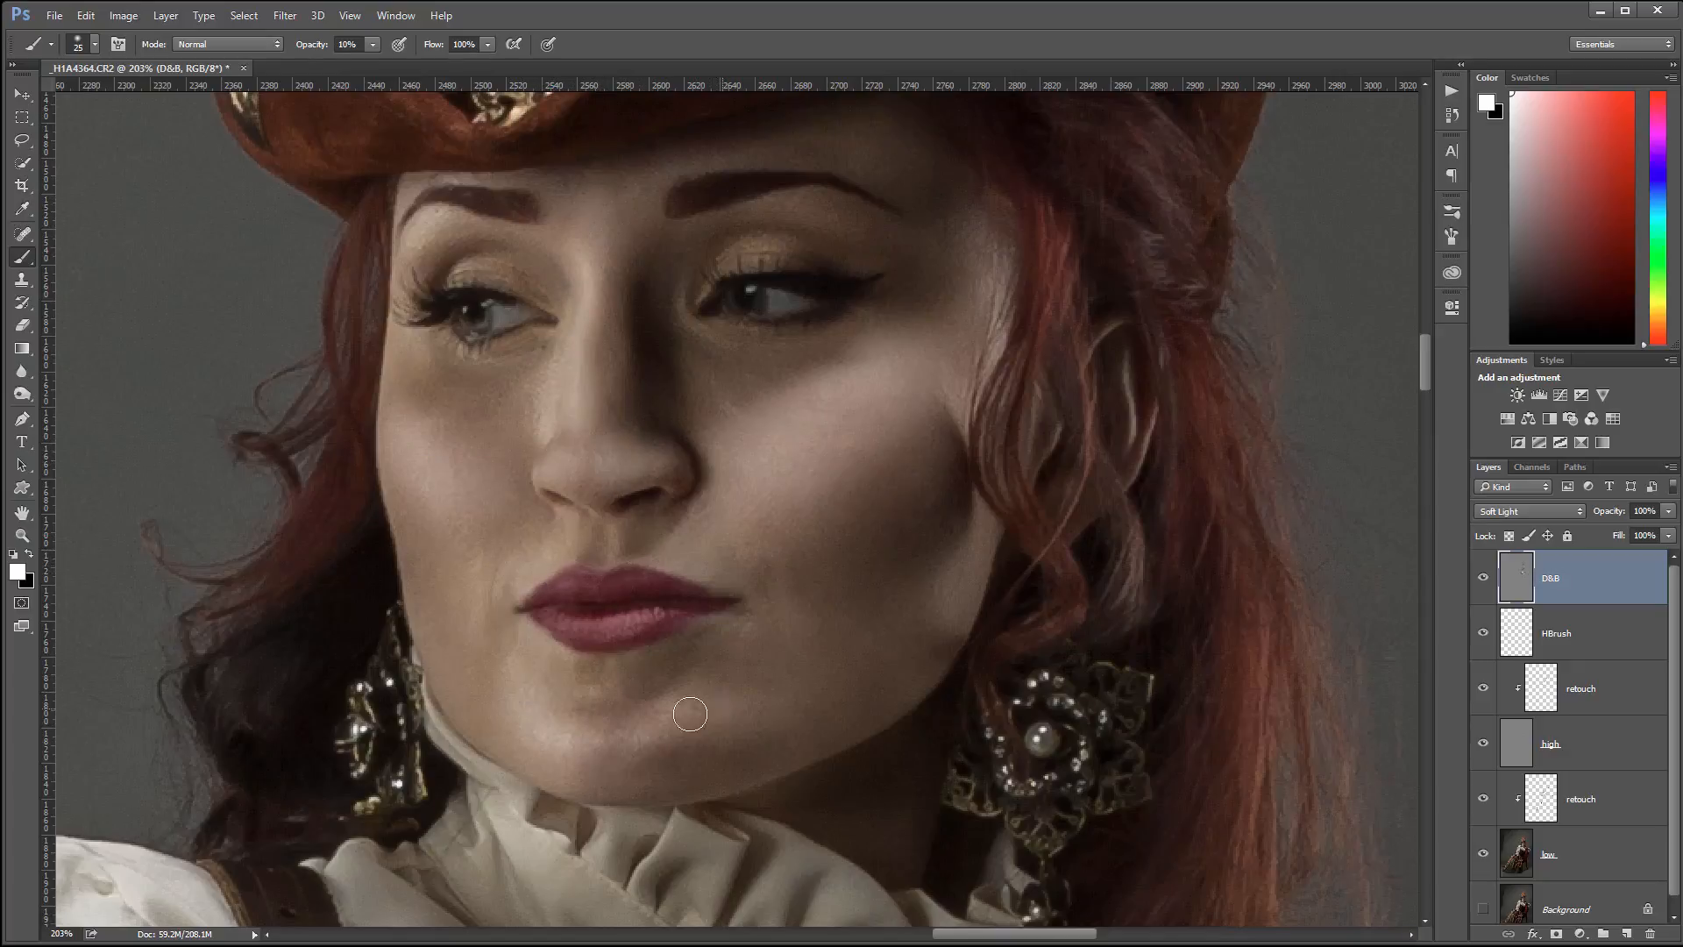
key("bracketright")
key("bracketright")
key("bracketright")
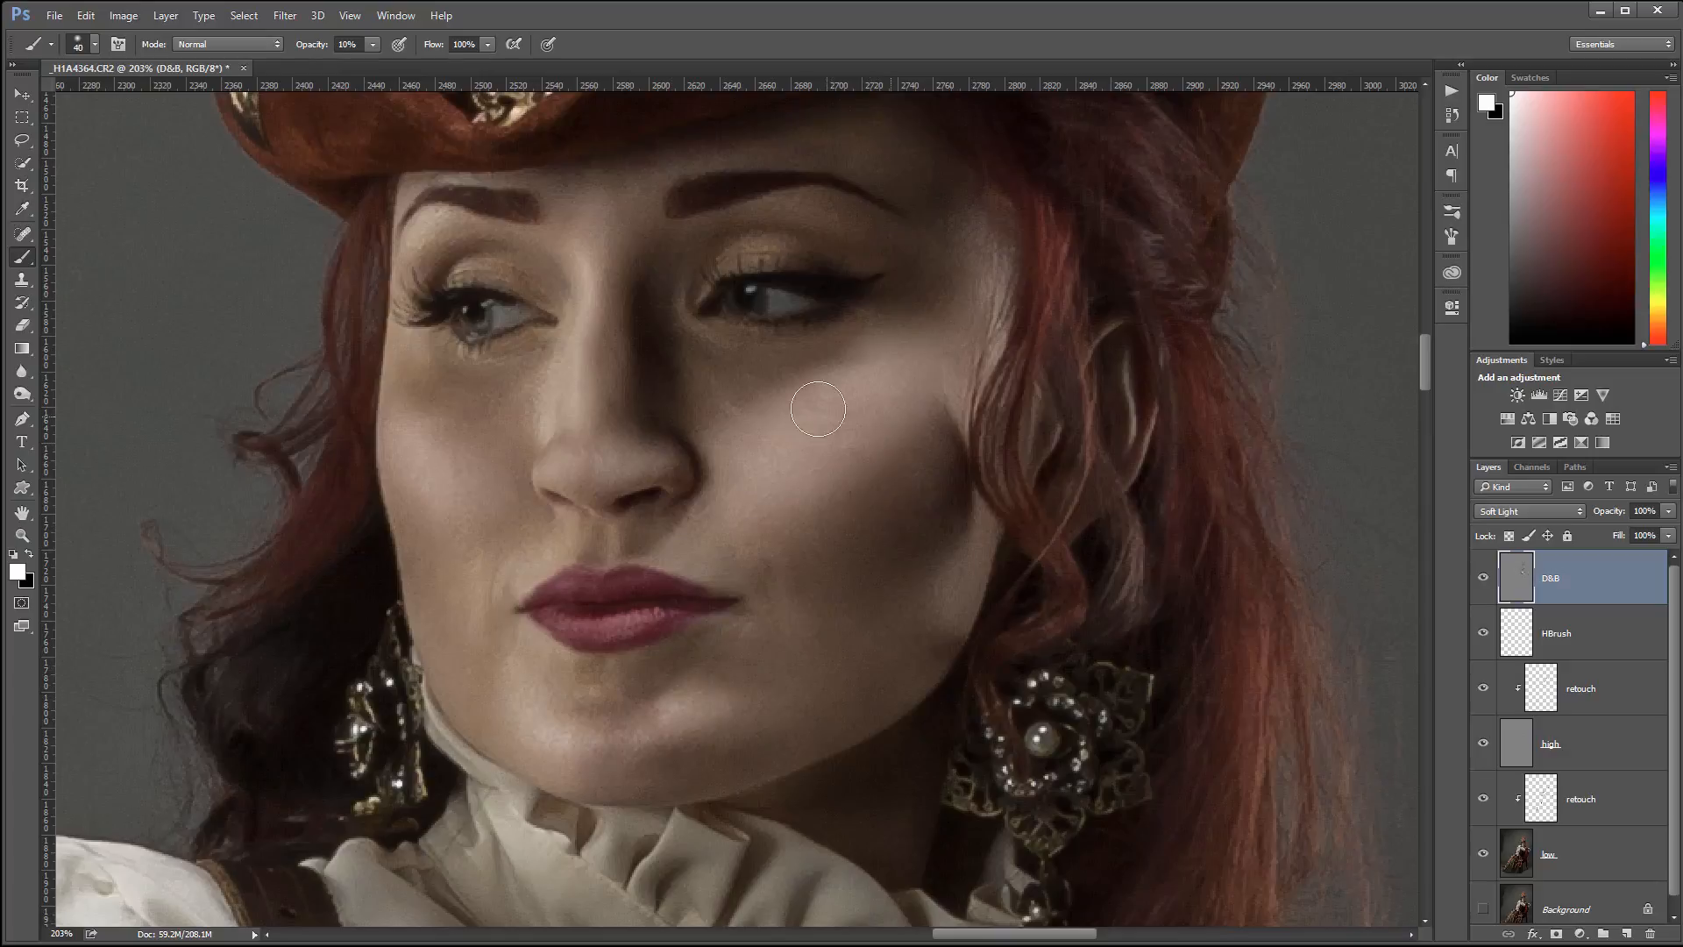
key("bracketleft")
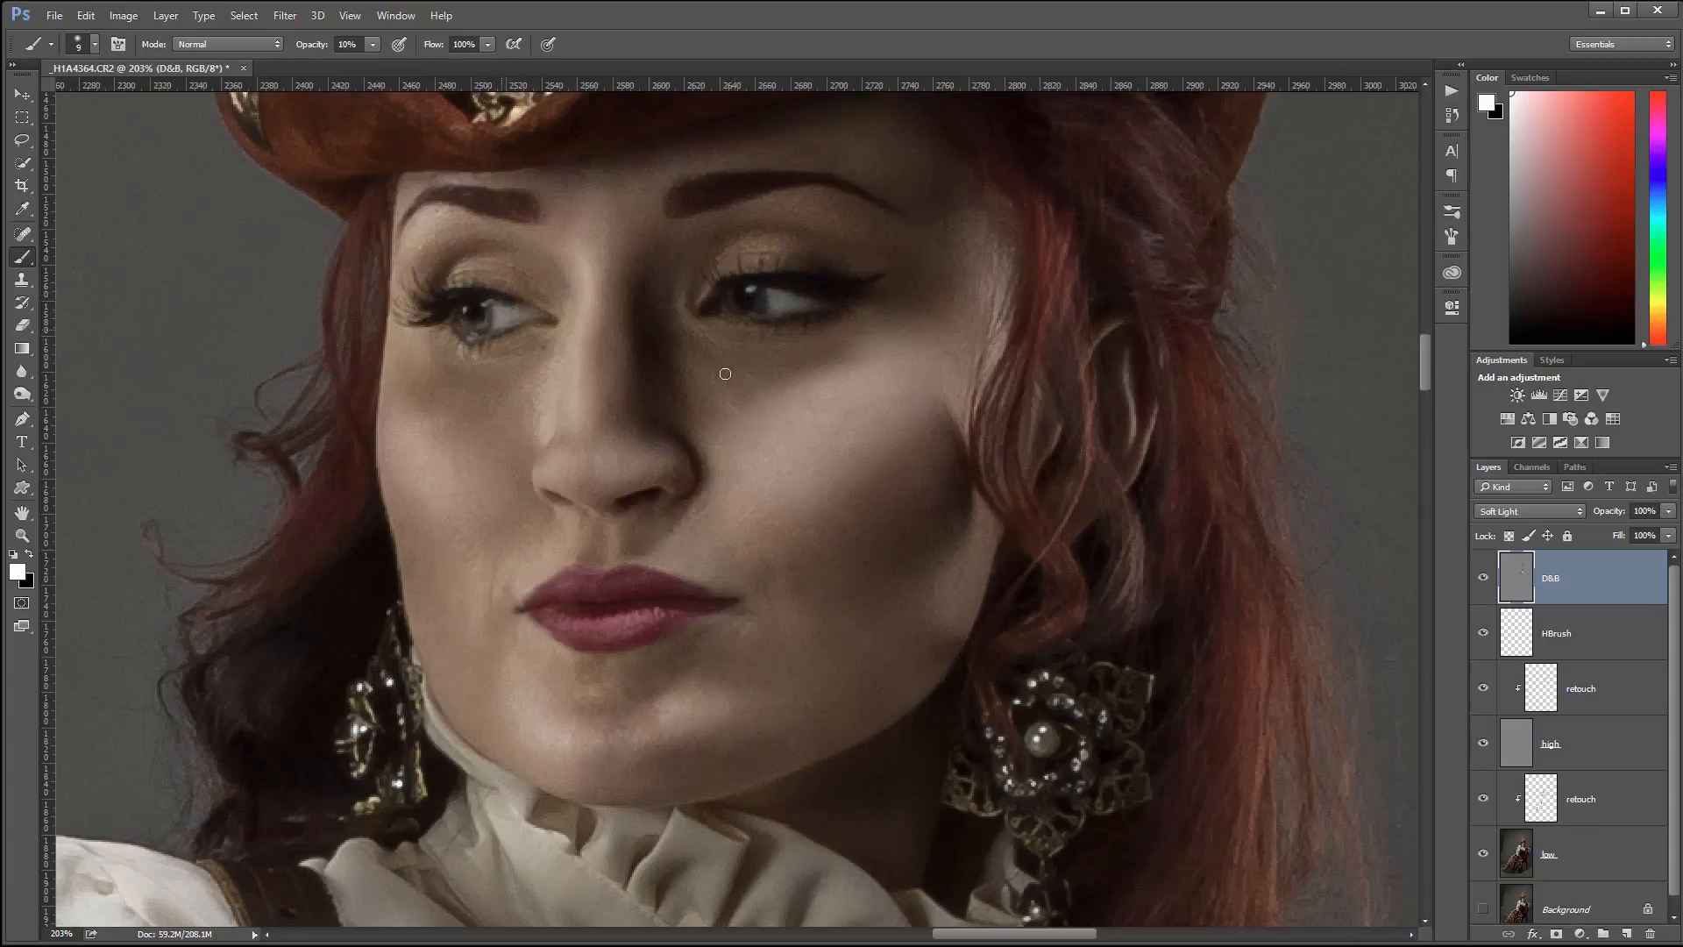
key("bracketright")
key("bracketright")
key("bracketright")
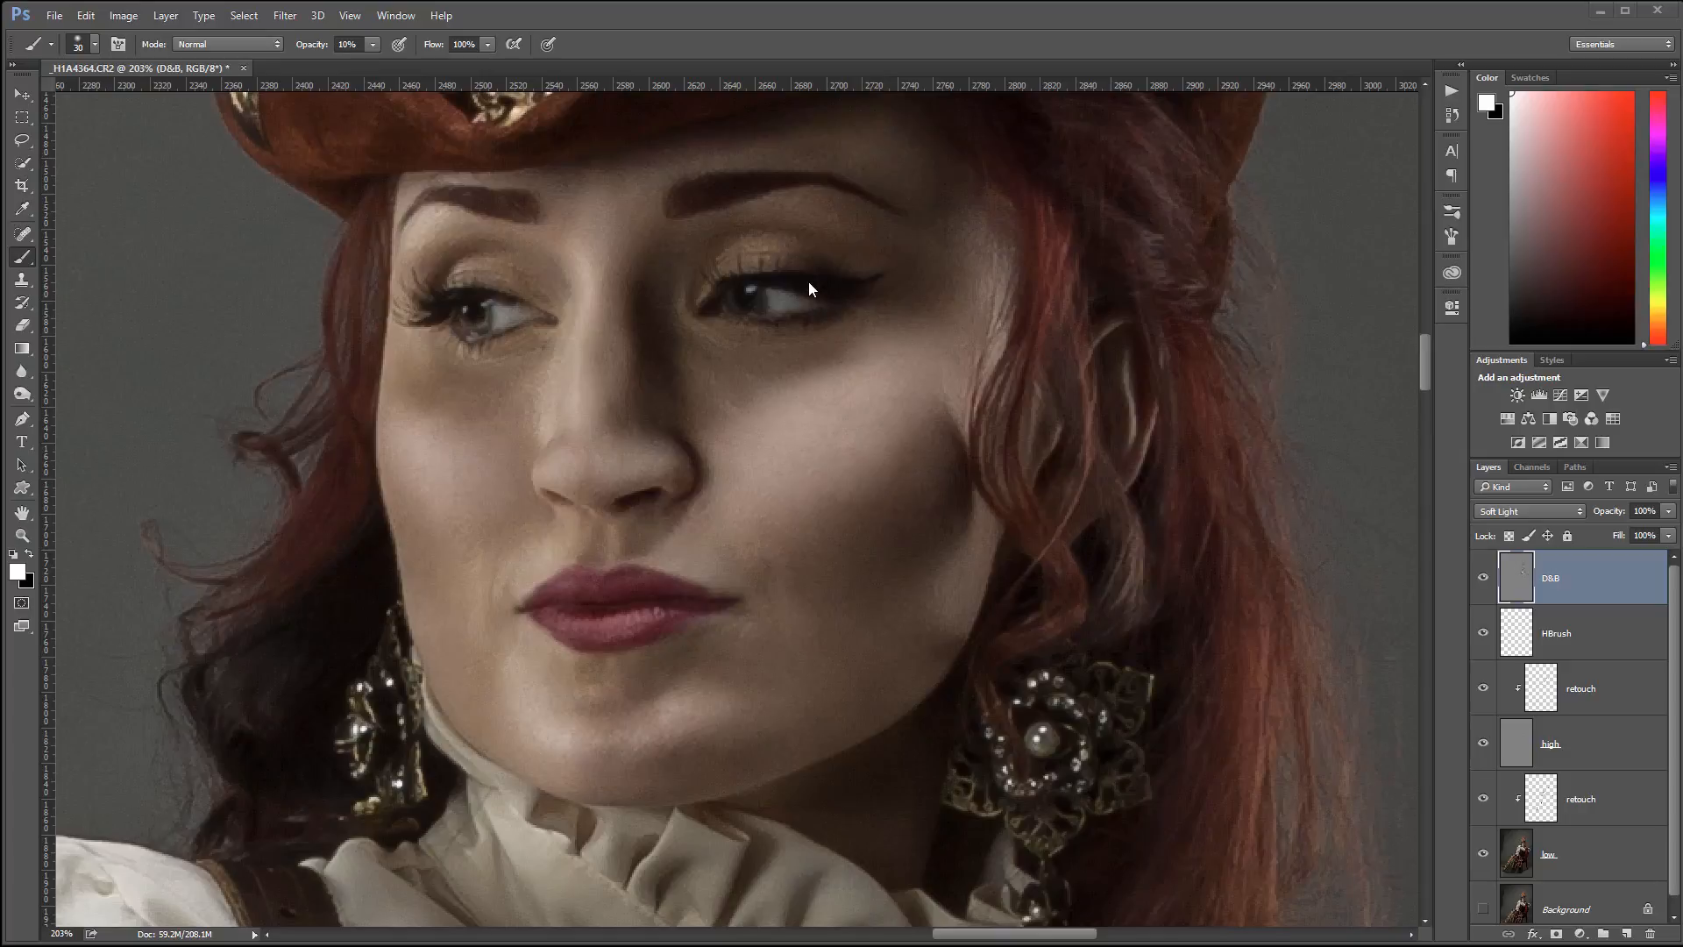
Burn the fold shadows on the shoulder of the puffed sleeve beside the leather strap with black at 30 px
key("space")
mouse_move(803, 201)
left_mouse_down()
mouse_move(902, 541)
mouse_move(996, 740)
left_mouse_up()
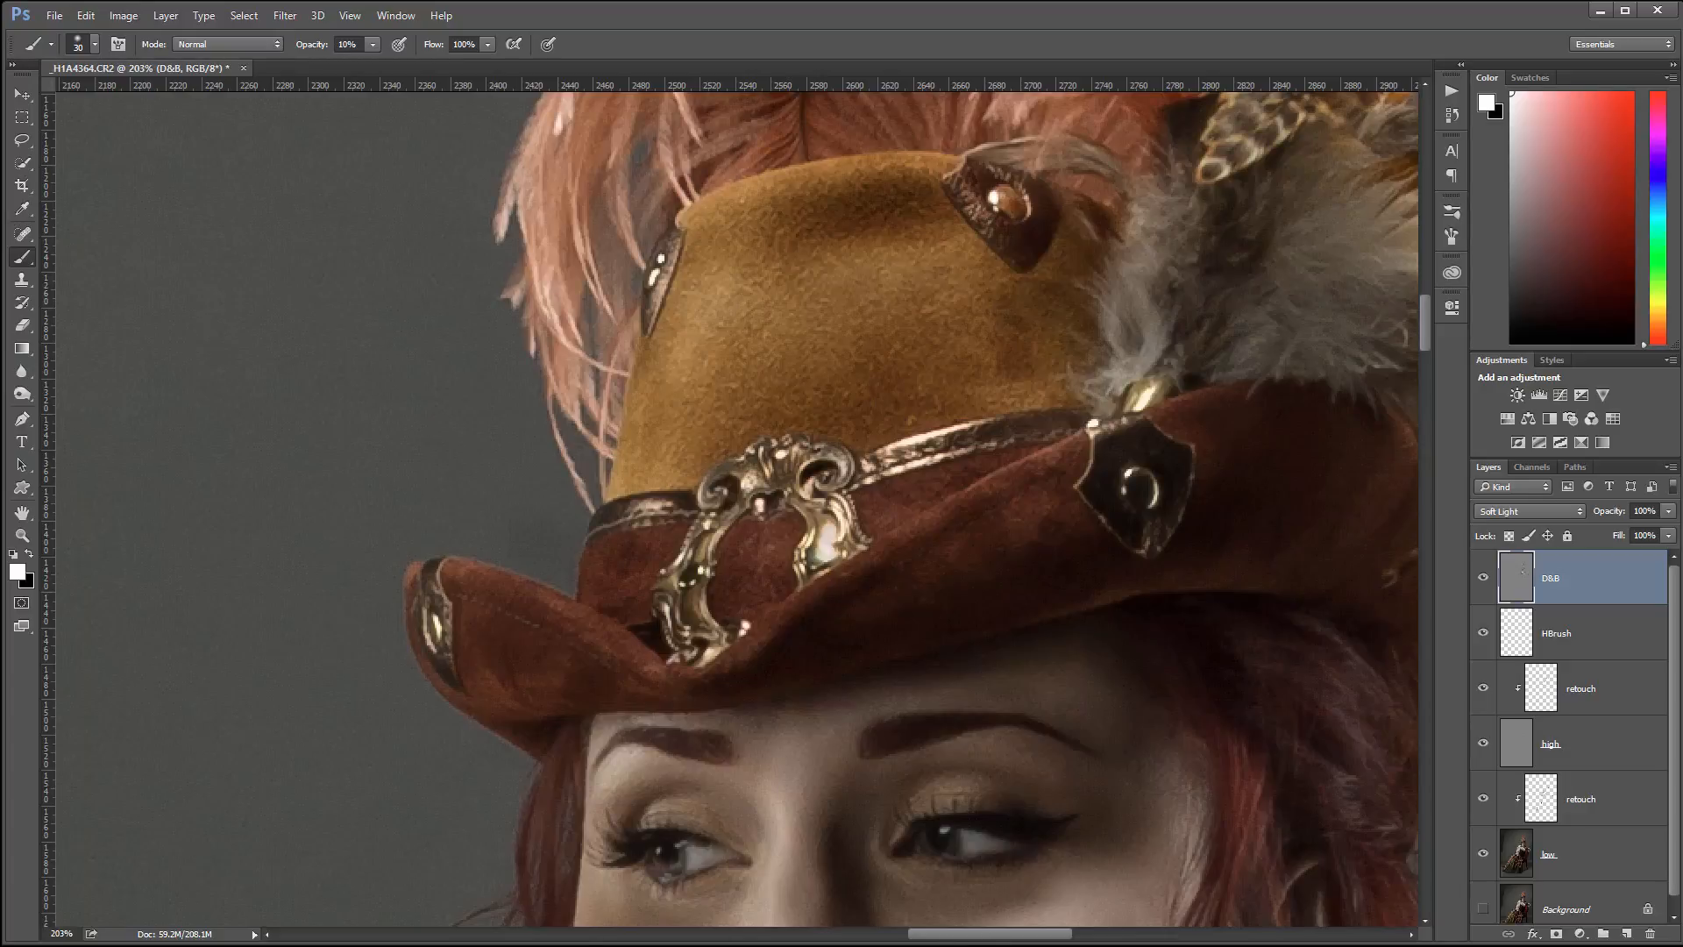
key("space")
left_click_drag(789, 632, 734, 359)
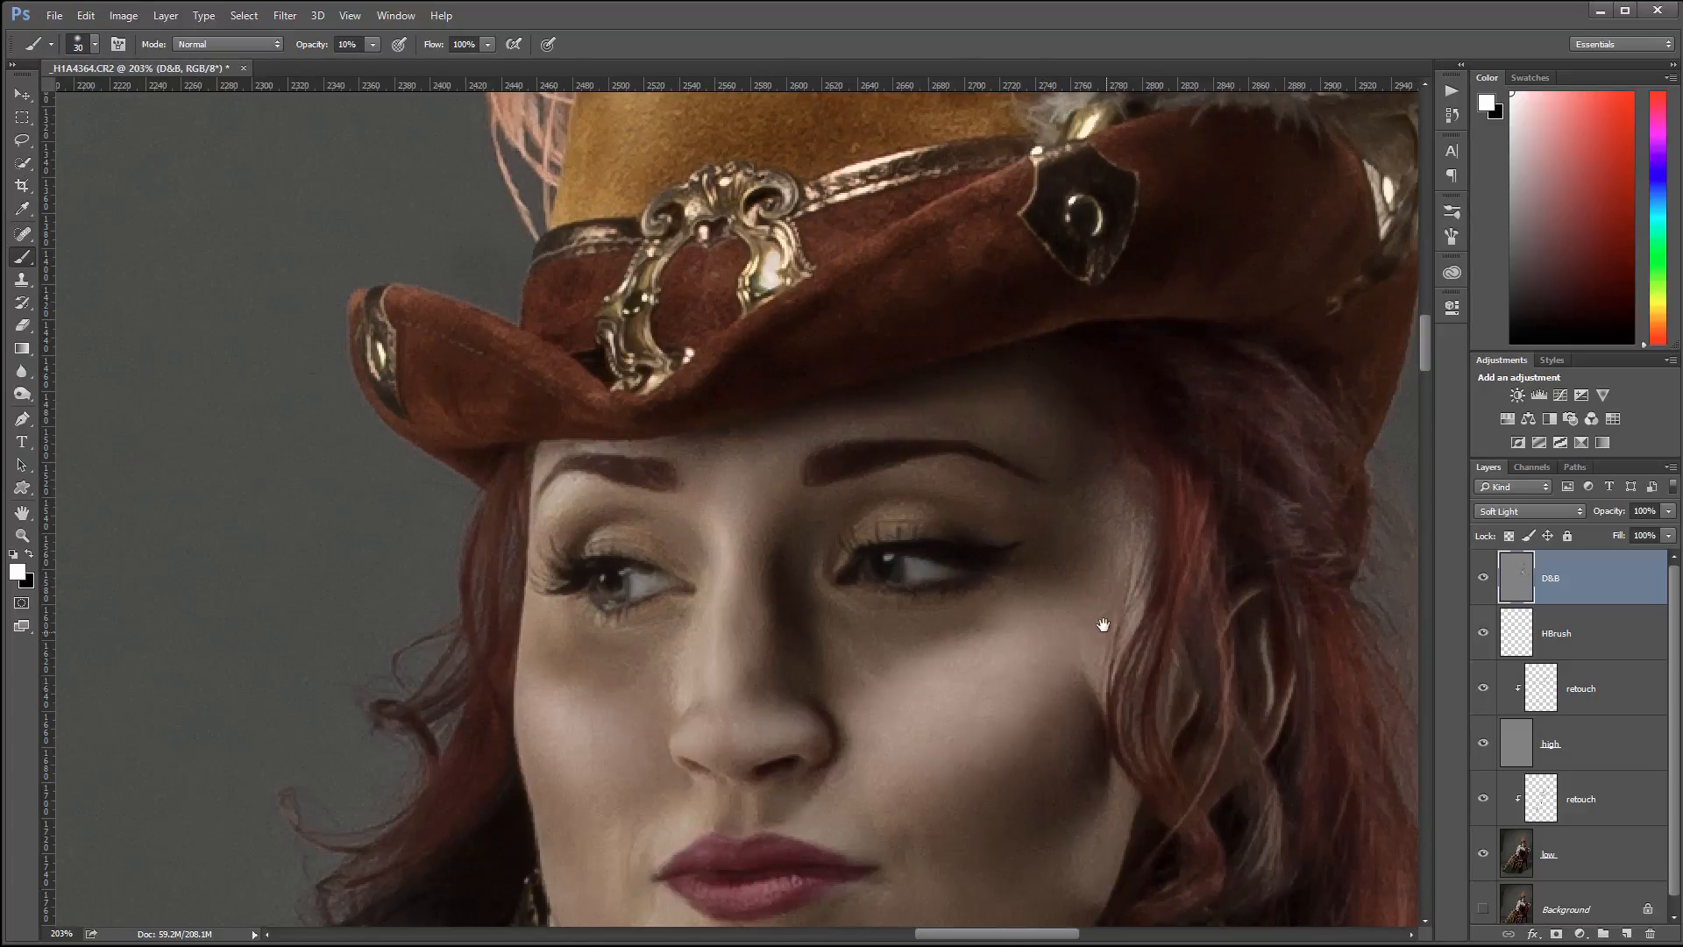
left_click_drag(1104, 625, 1003, 143)
left_click_drag(548, 680, 1261, 370)
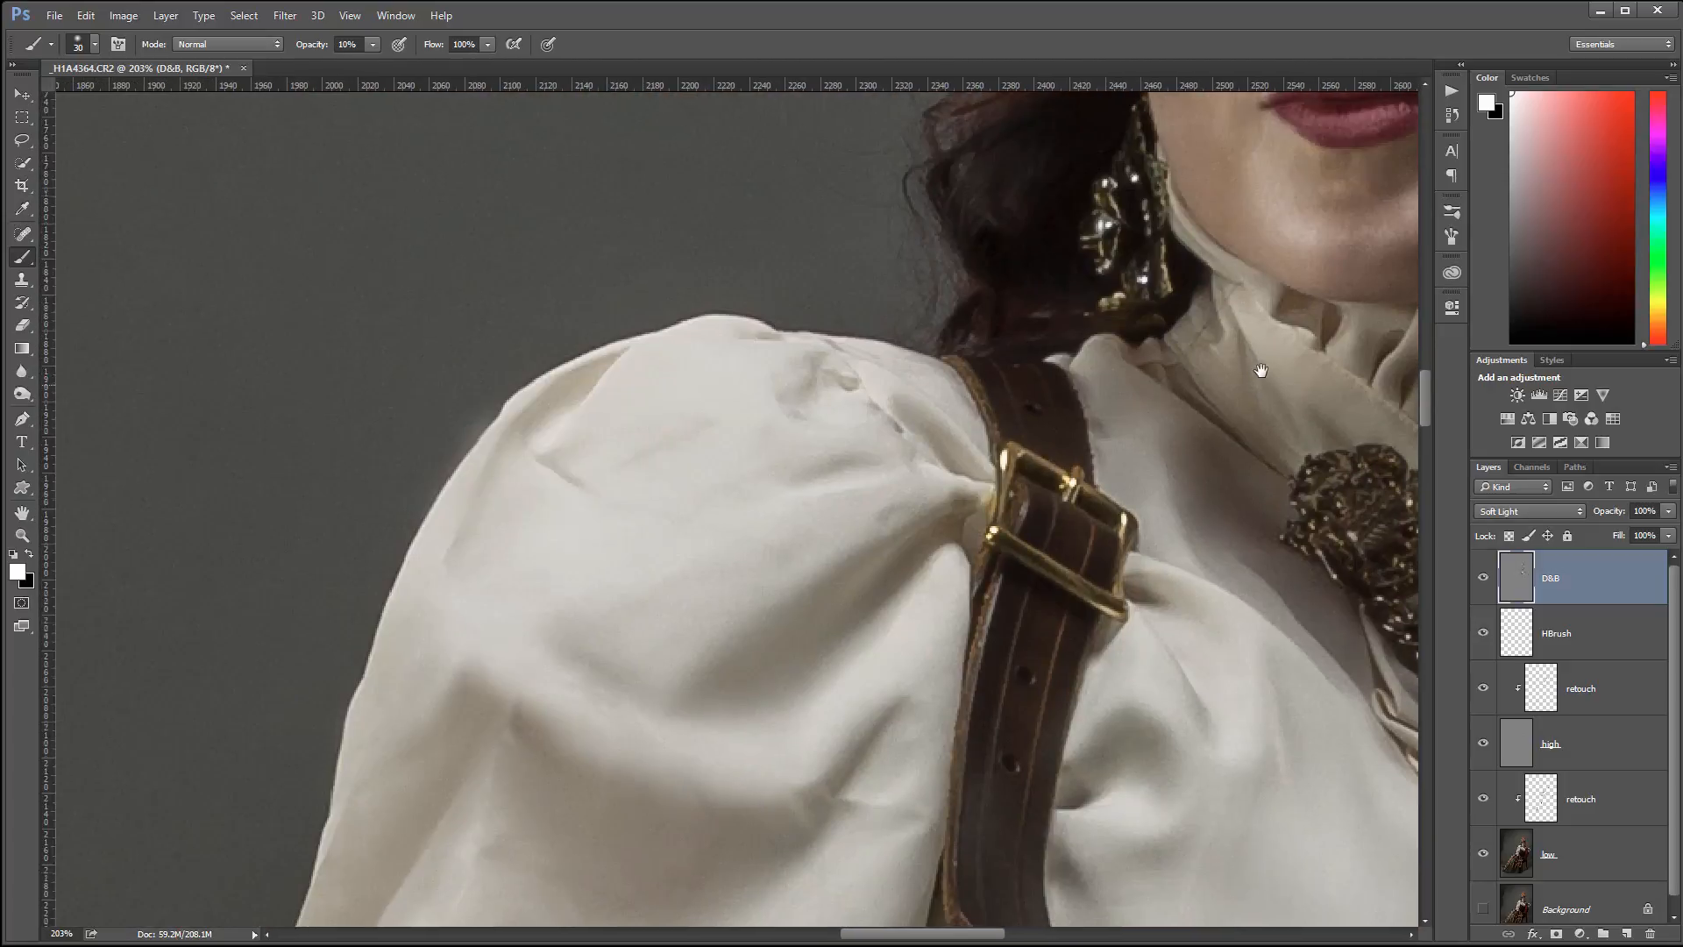
key("x")
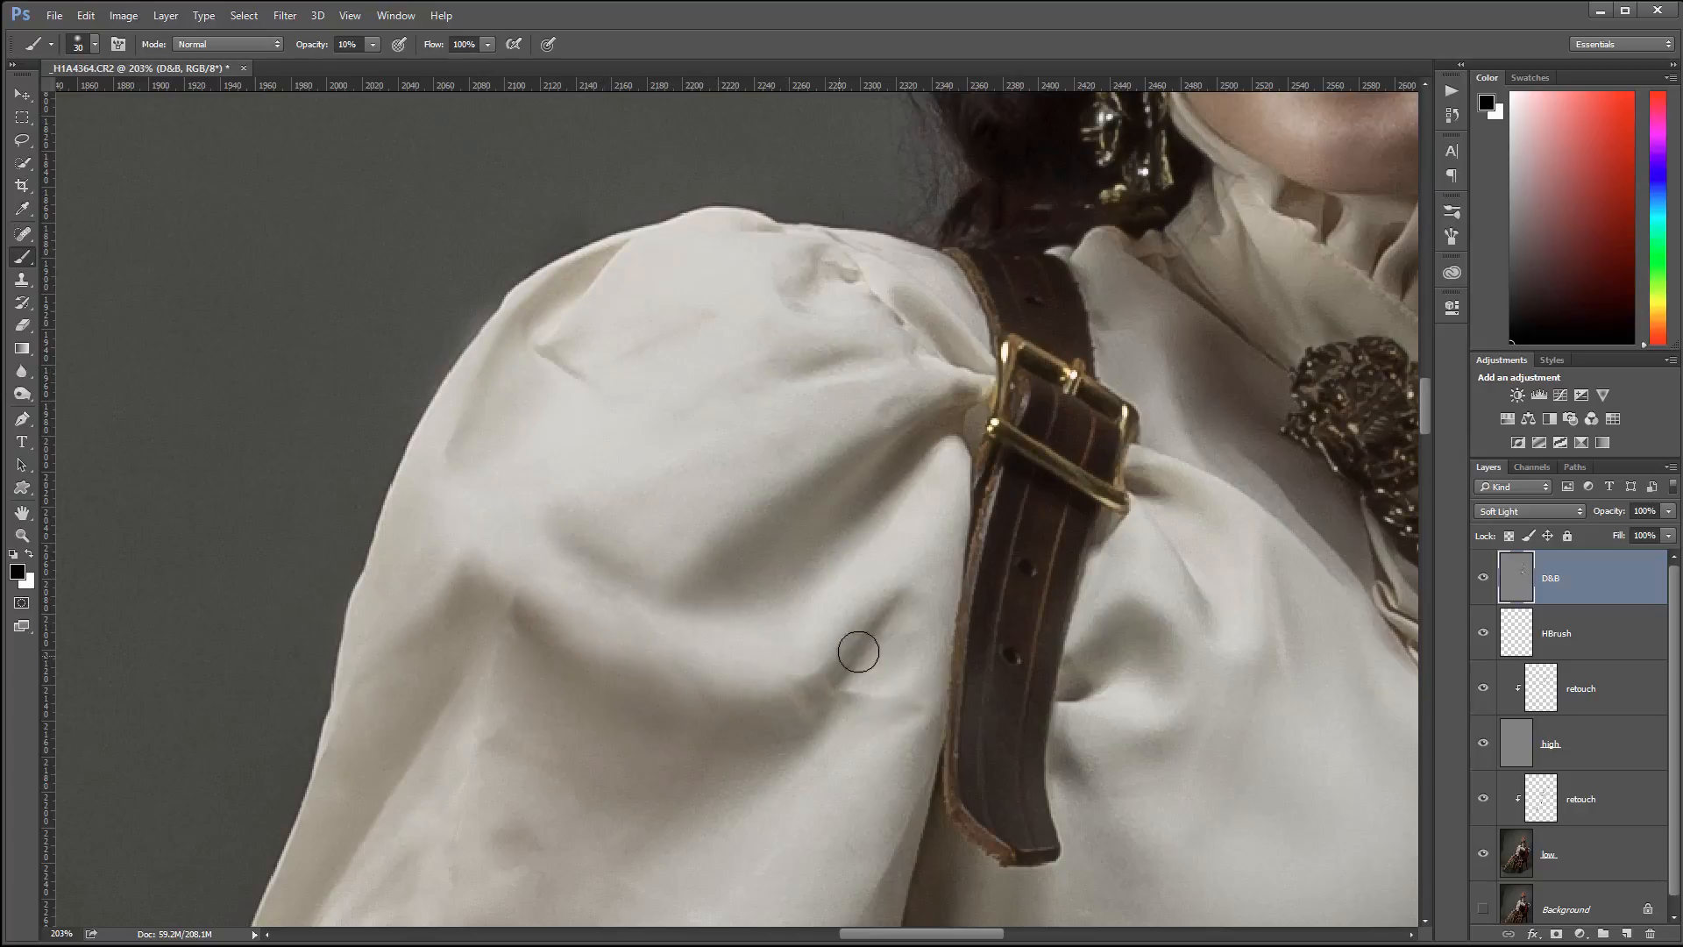
Burn the shadows and dodge the highlights along the folds of the long sleeve below the shoulder at 30 px
key("space")
left_click_drag(992, 491, 936, 40)
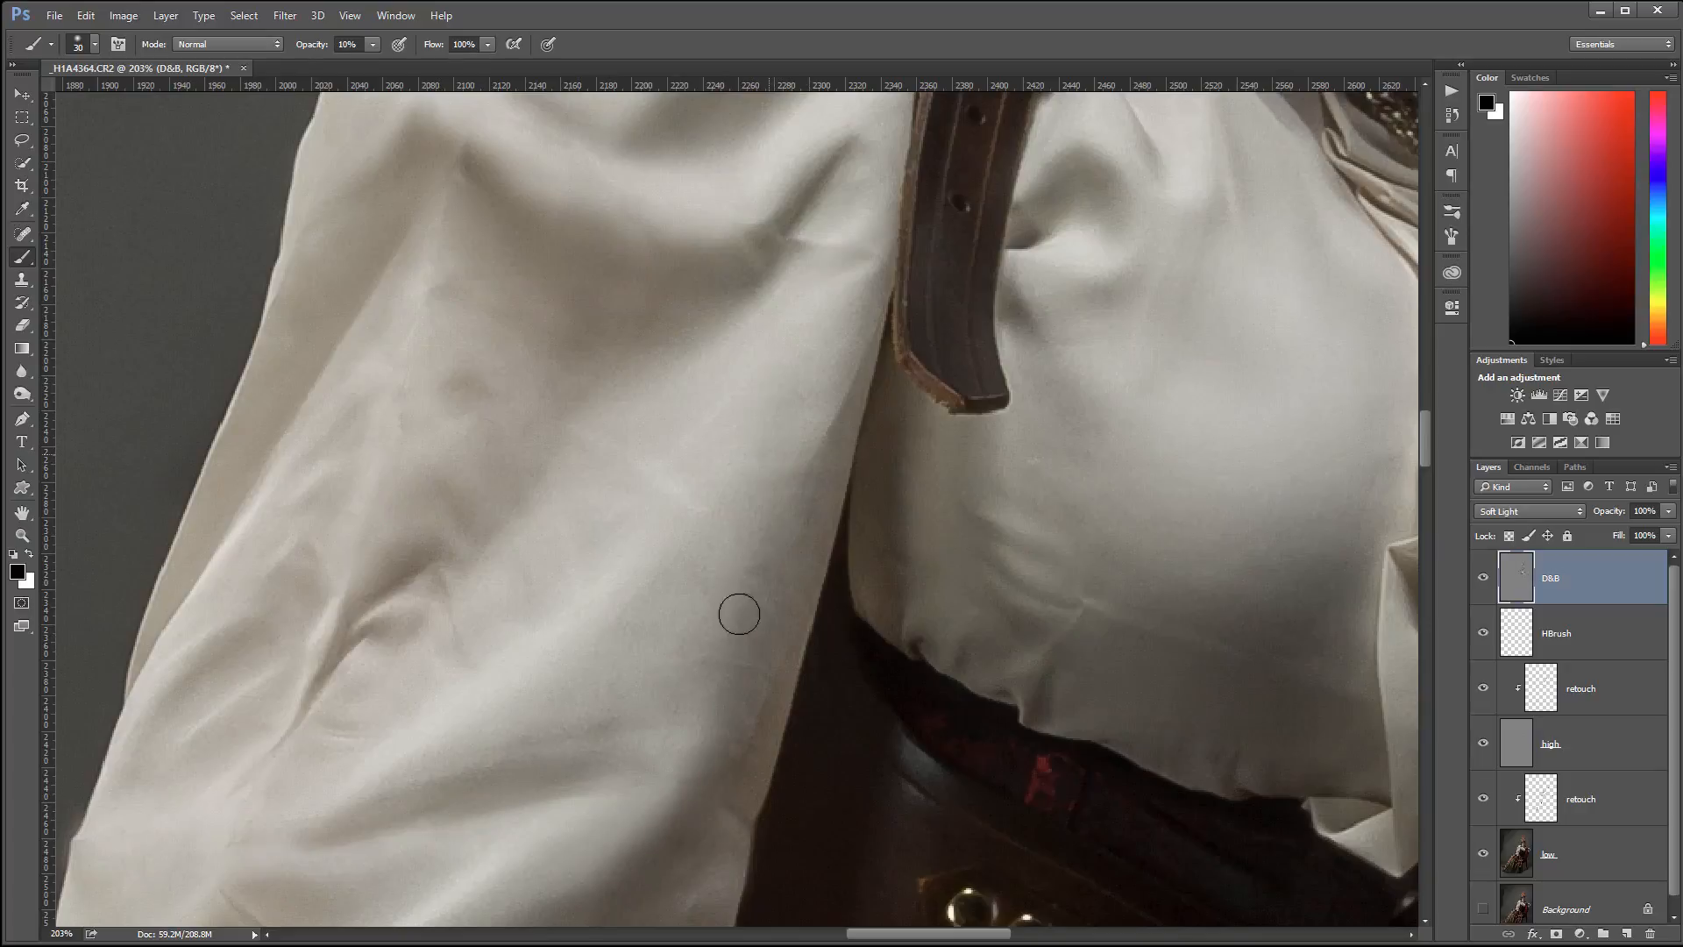
key("x")
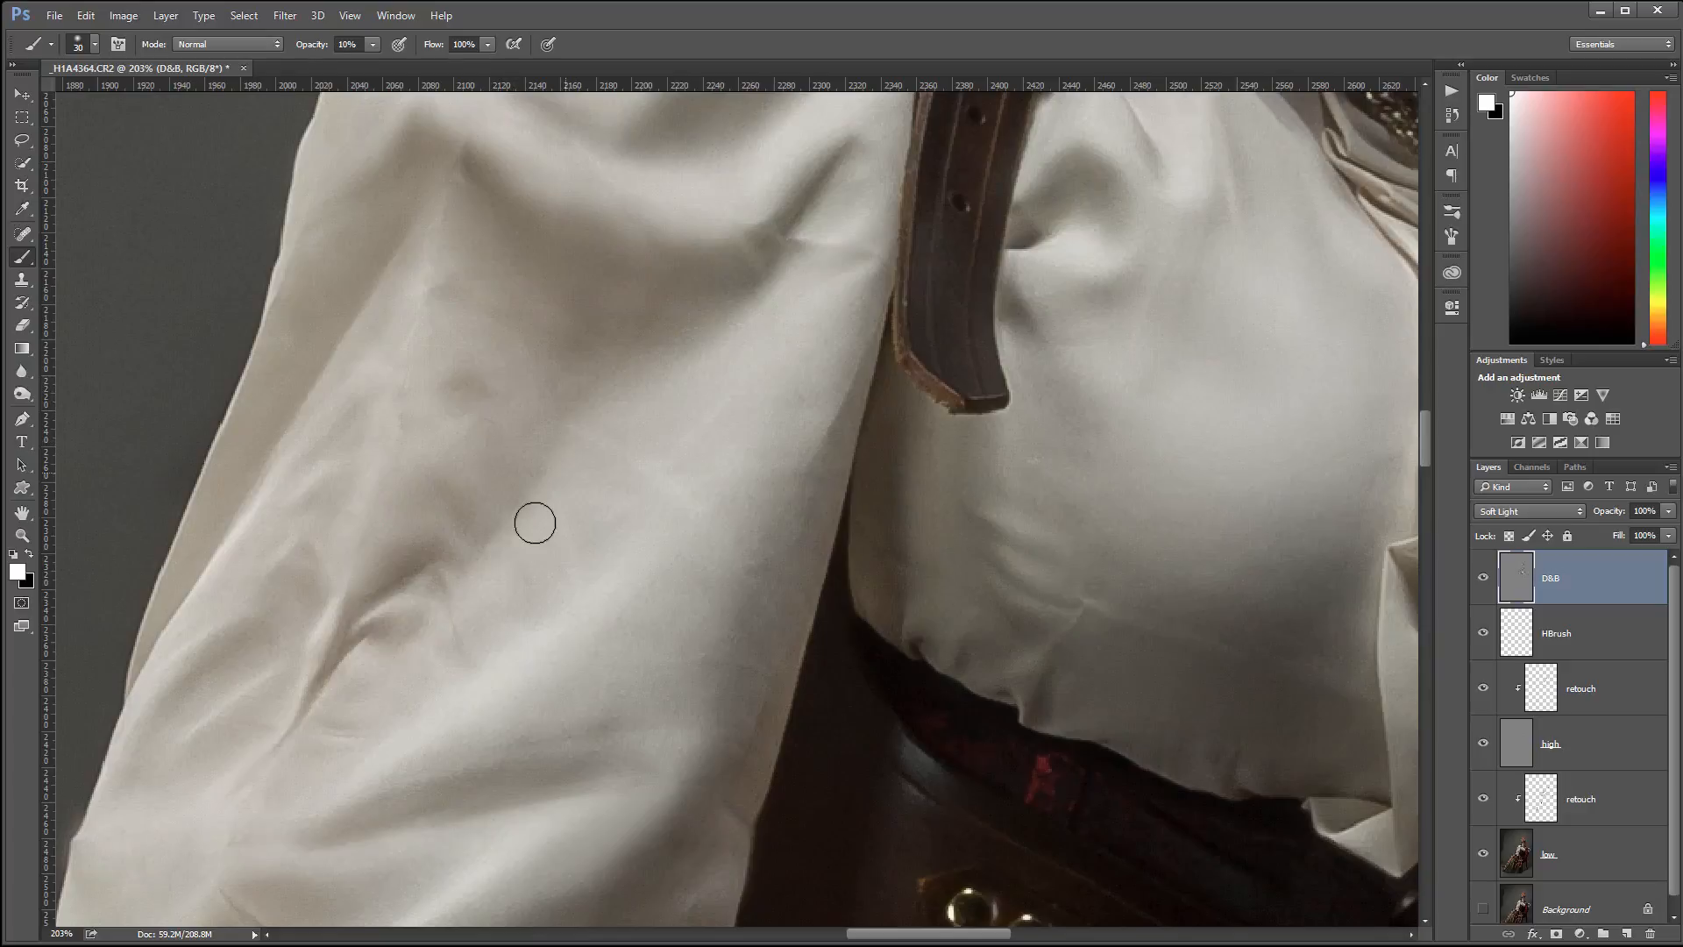
left_click_drag(776, 535, 782, 617)
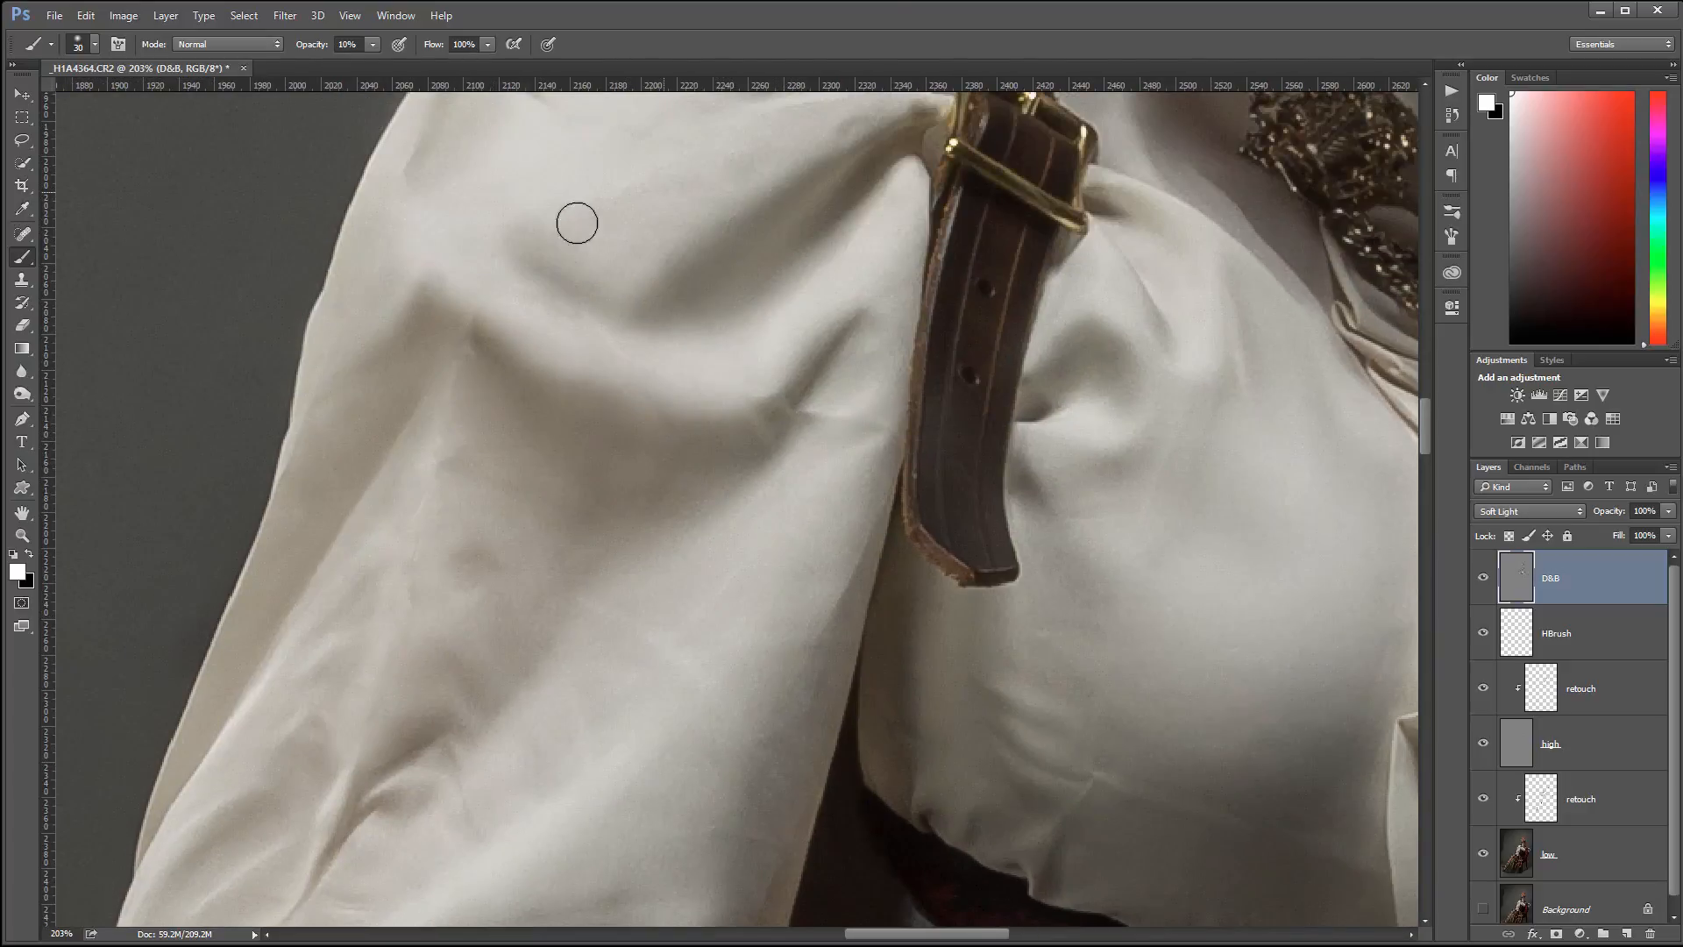
left_click_drag(902, 335, 819, 556)
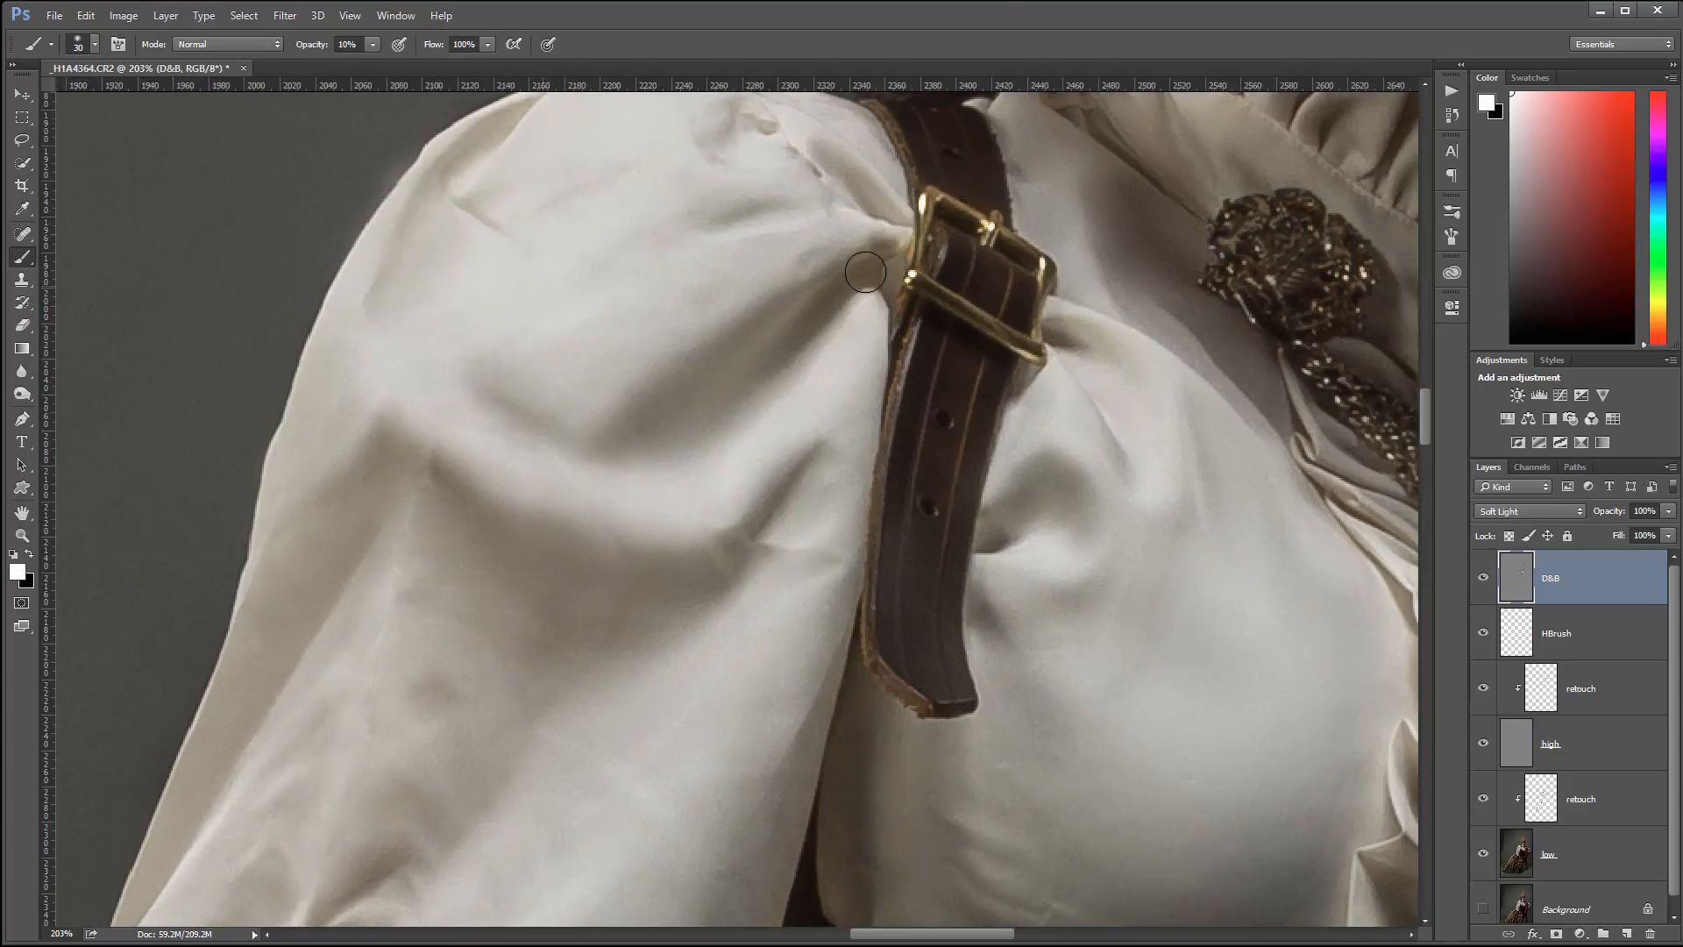
Compare the whole portrait before and after dodging and burning by toggling the D&B layer's visibility, leaving it shown
key("ctrl+0")
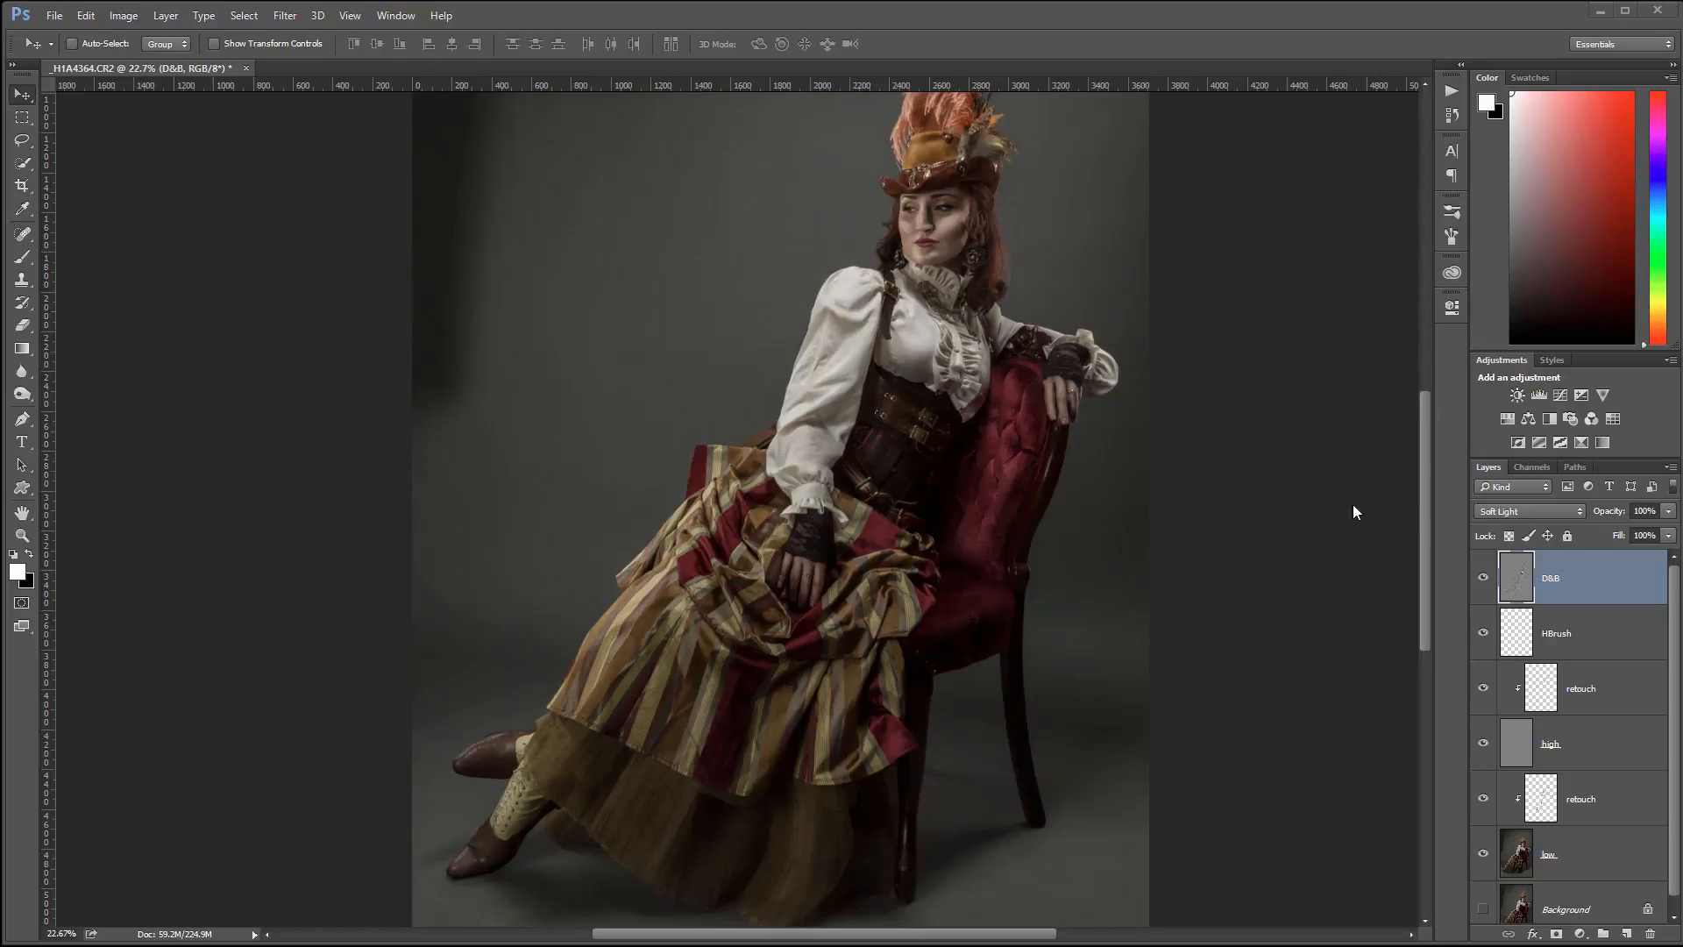
left_click(1482, 581)
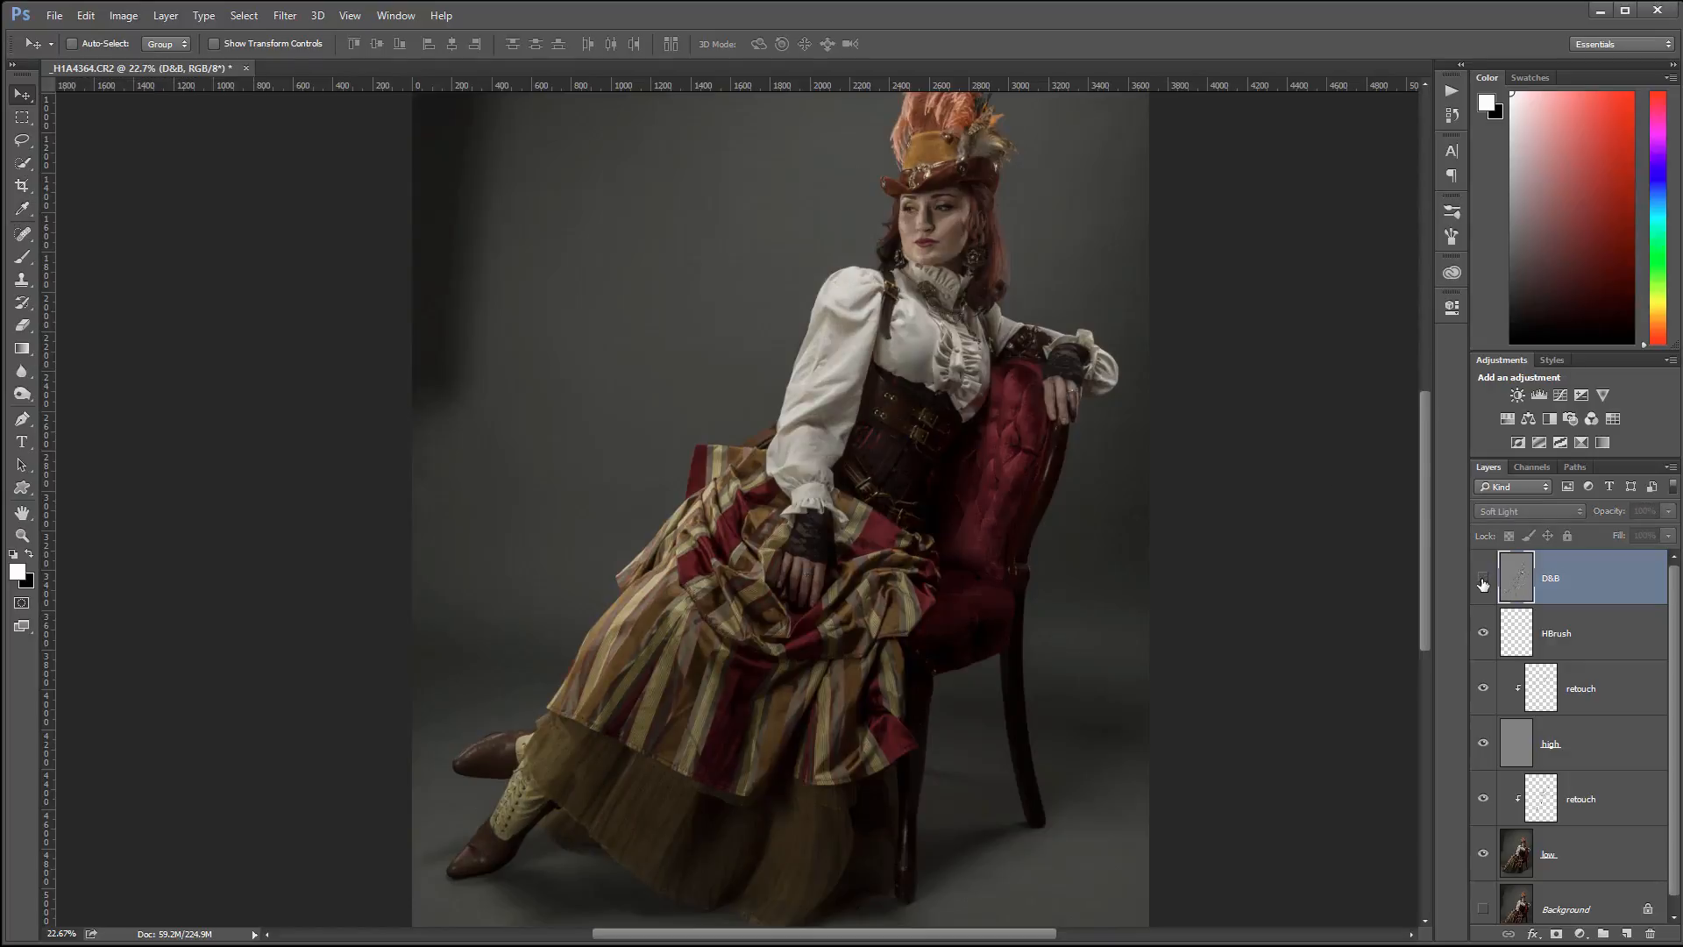
left_click(1482, 581)
left_click(1482, 580)
left_click(1483, 580)
left_click(1483, 580)
left_click(1483, 580)
left_click(1483, 580)
left_click(1483, 580)
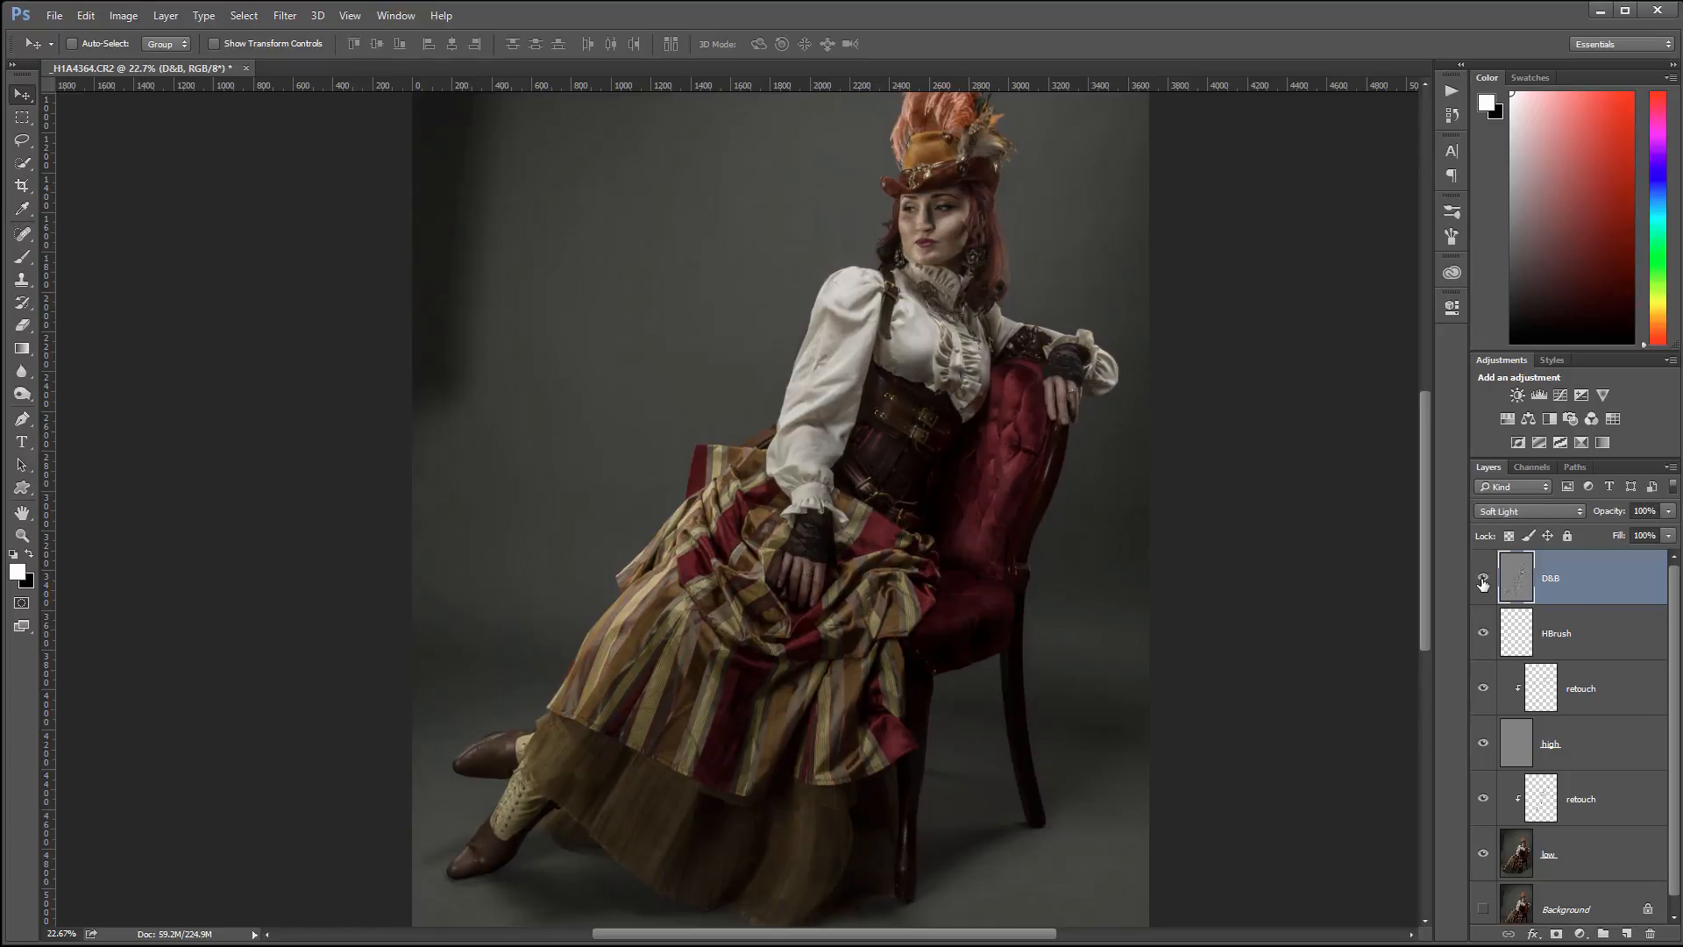